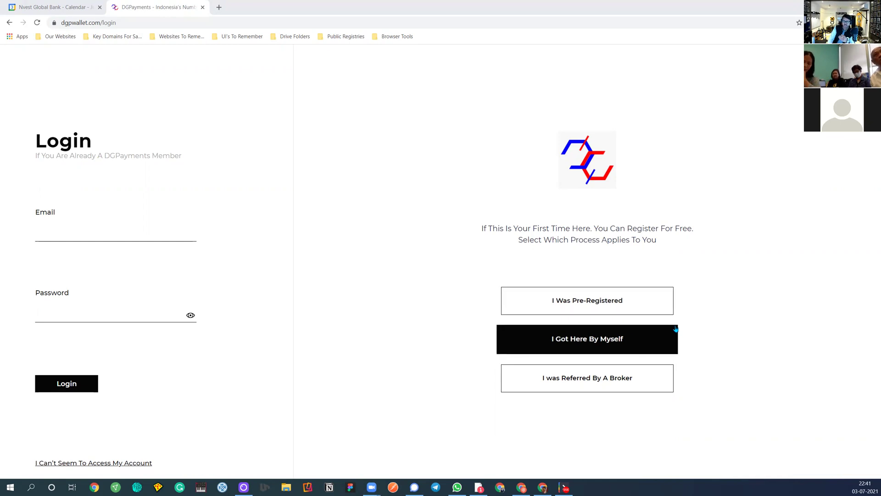
Open the Pre-Registration credentials form, then go back to the browser's new-tab page
click(591, 305)
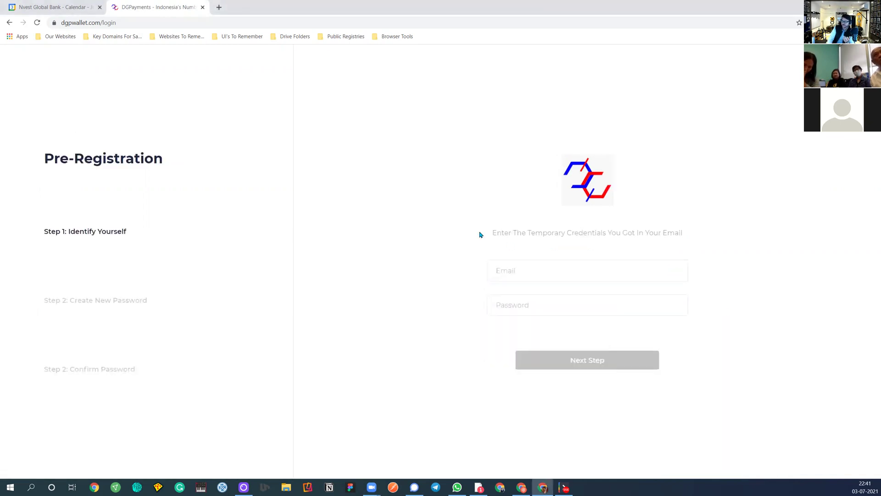
click(533, 275)
click(448, 288)
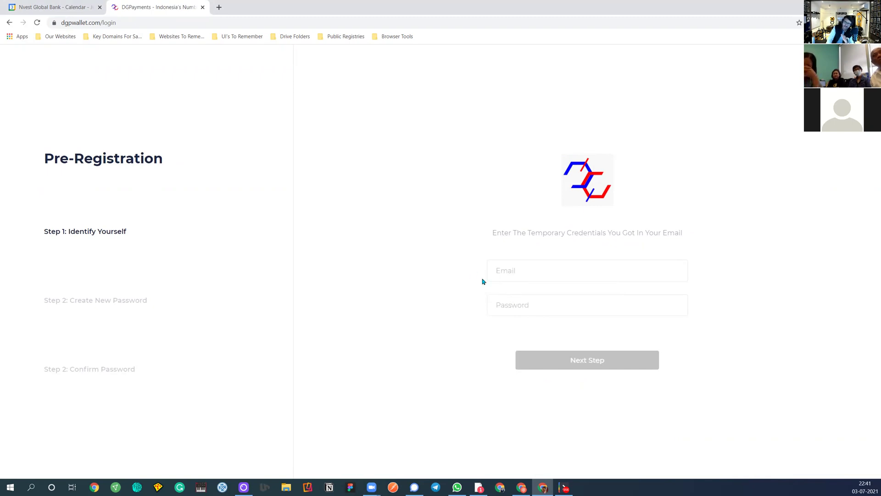
click(9, 22)
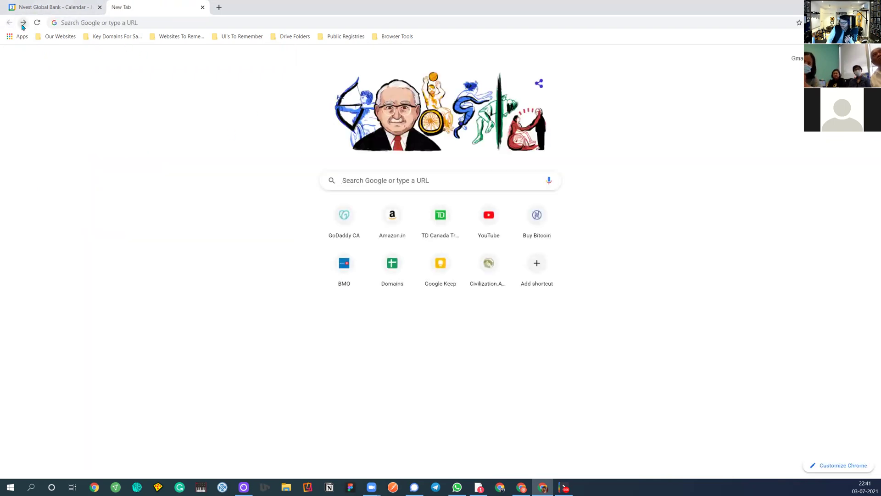
Go forward to return the tab to the dgpwallet.com login page
click(23, 23)
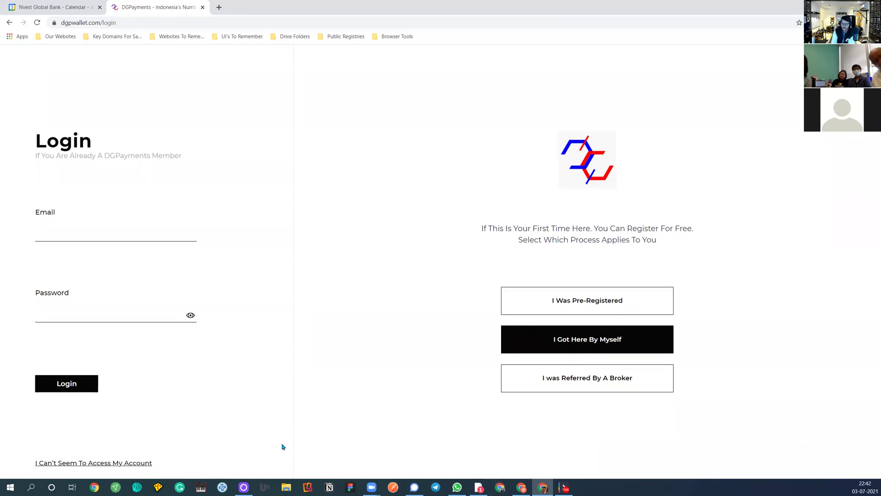
Start a broker-referred sign-up with the broker's BrokerSync code and confirm the shown broker
click(575, 382)
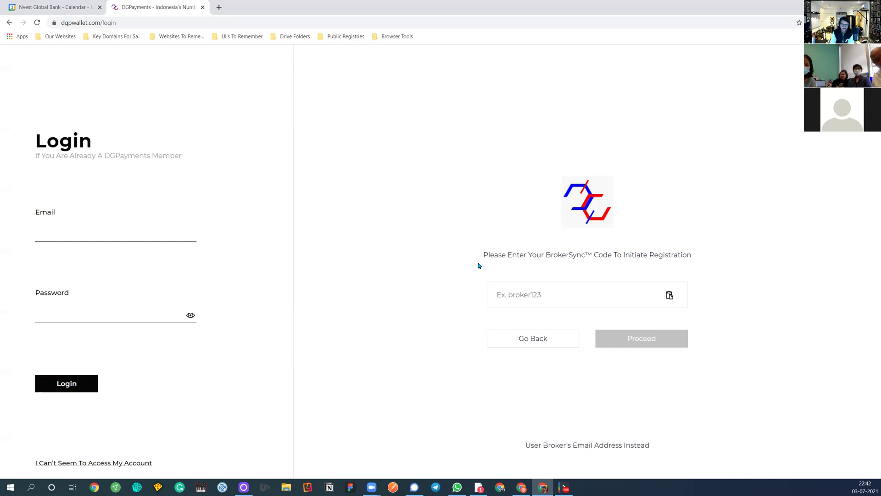
click(502, 289)
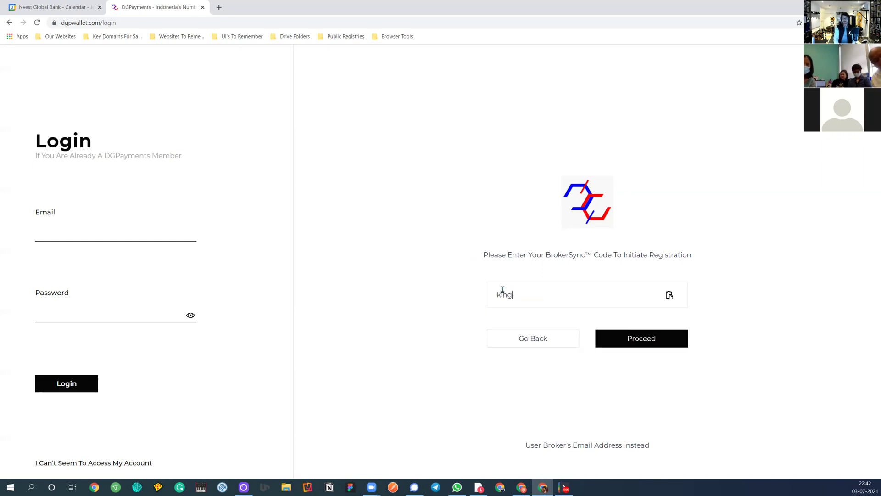
click(623, 341)
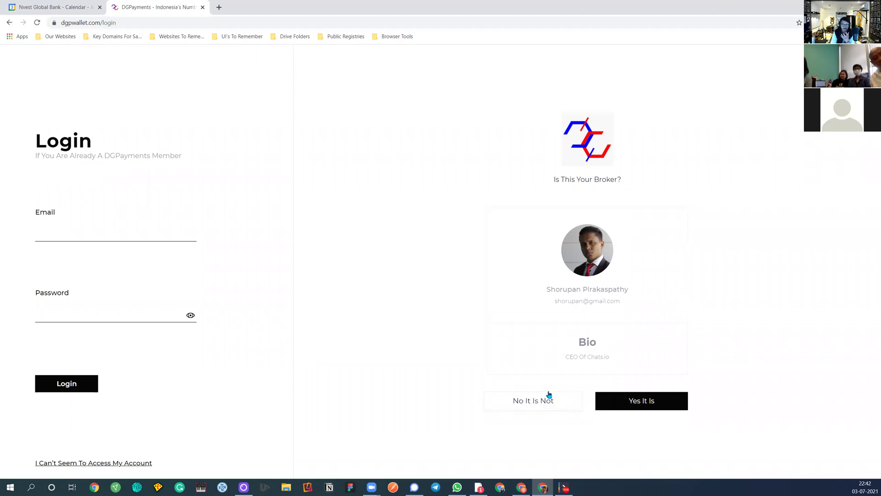
click(646, 400)
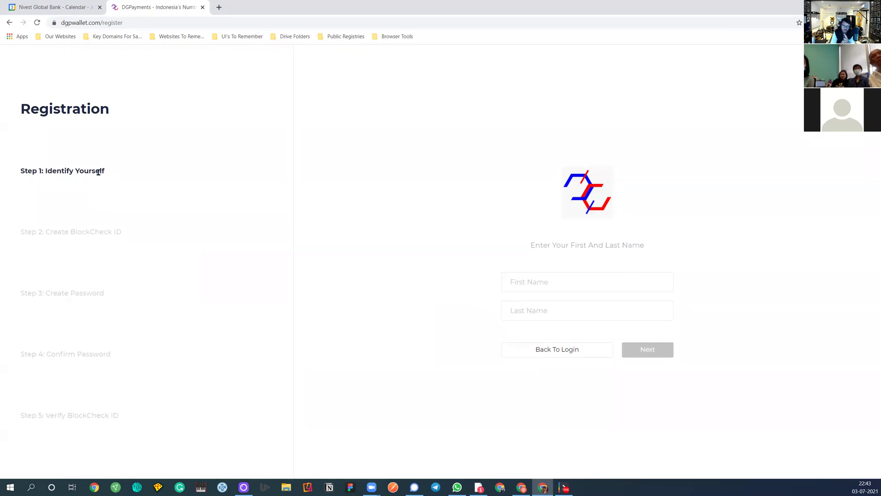
Go back from /register to the DGPayments /login page
click(10, 23)
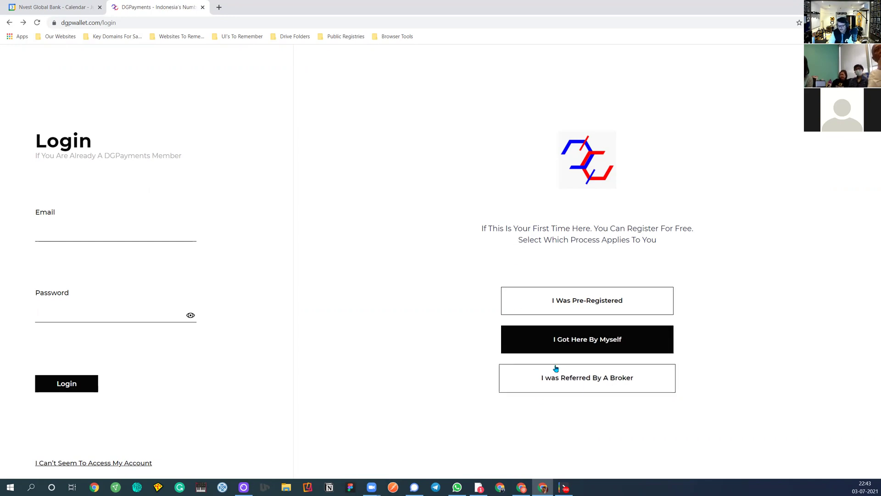
Log in using the saved 1Password email and password
click(108, 237)
click(69, 296)
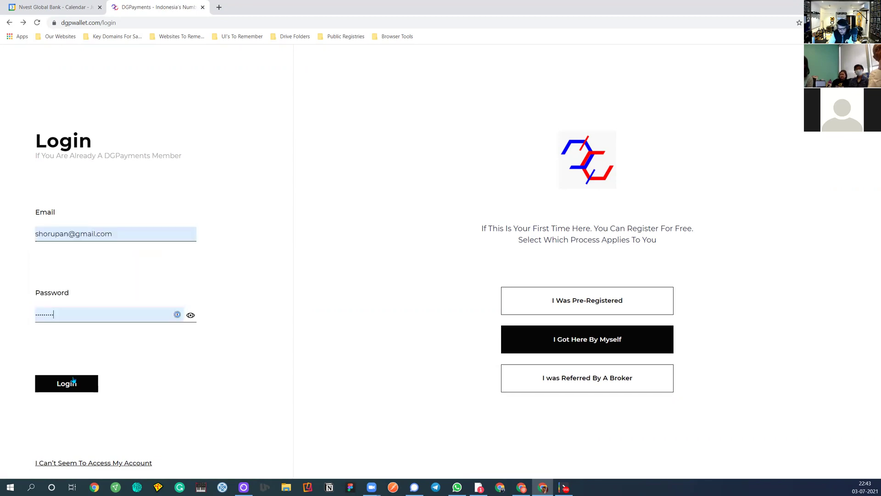
click(74, 381)
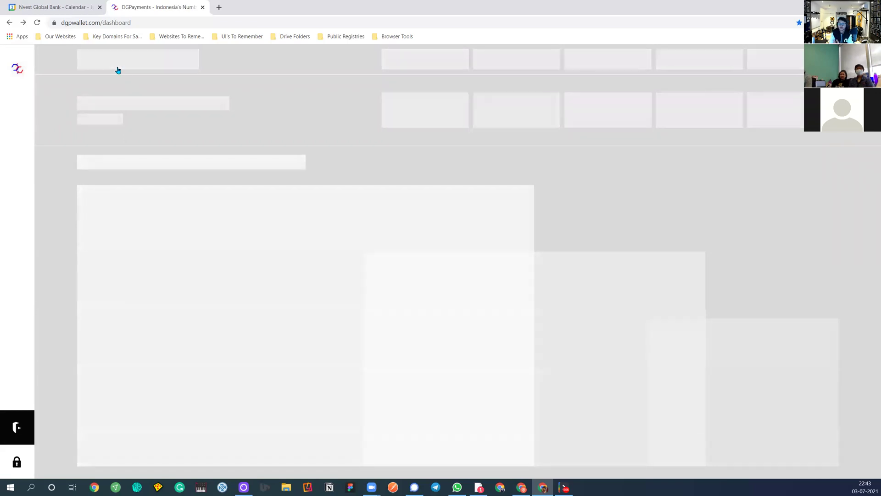
Reload the stalled dashboard until it loads, then select and deselect the profile name
click(37, 22)
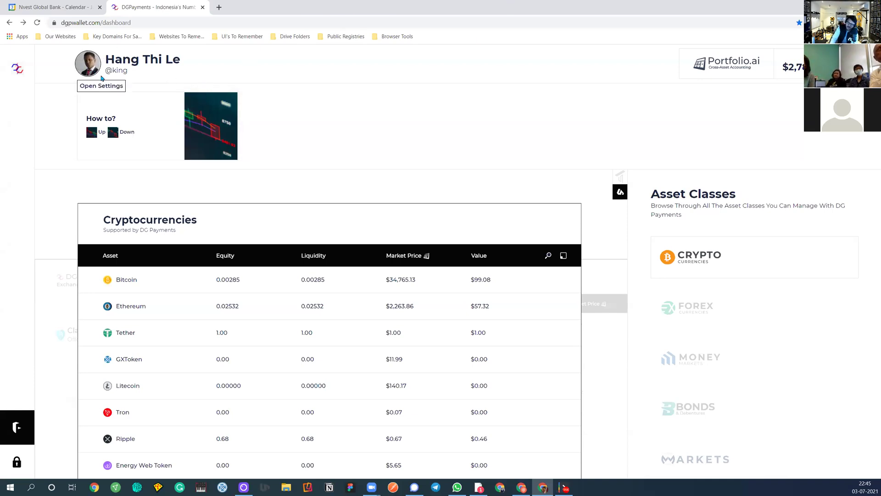
double_click(120, 59)
click(164, 60)
triple_click(164, 60)
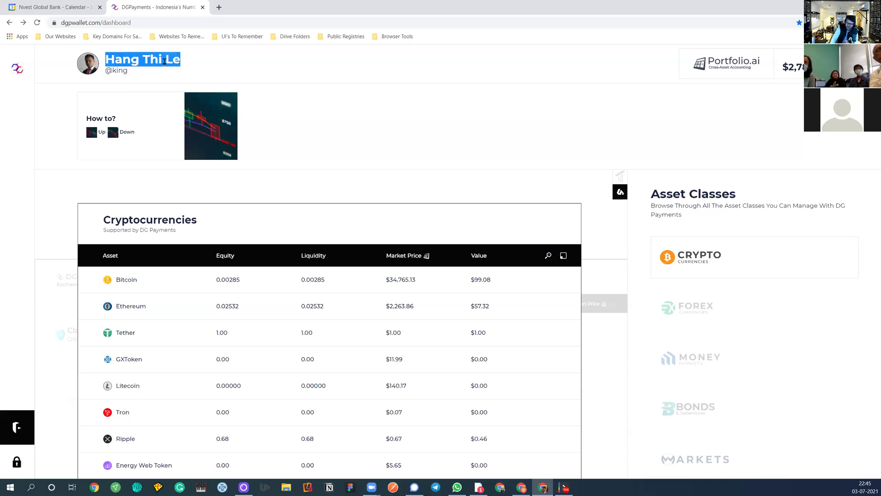
click(165, 61)
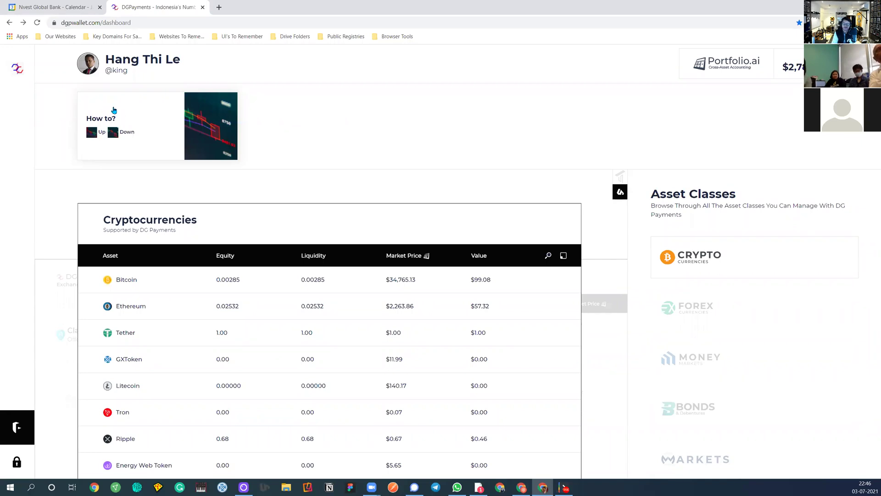
click(148, 127)
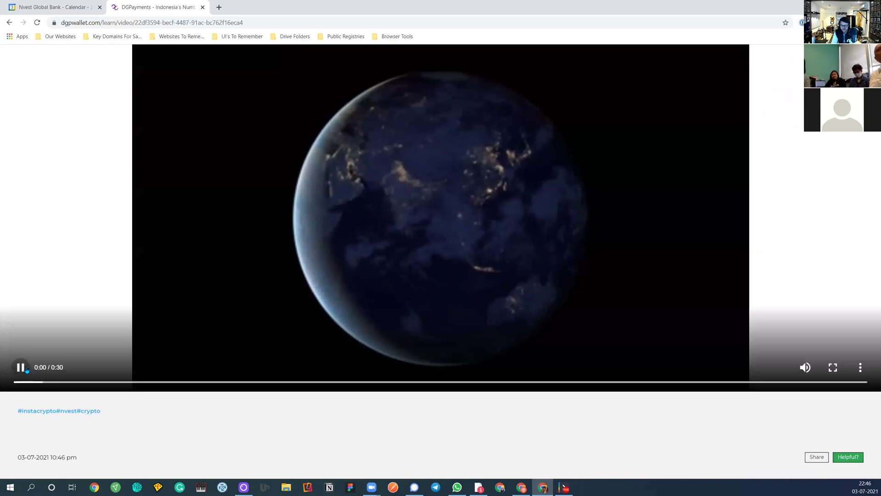
click(54, 332)
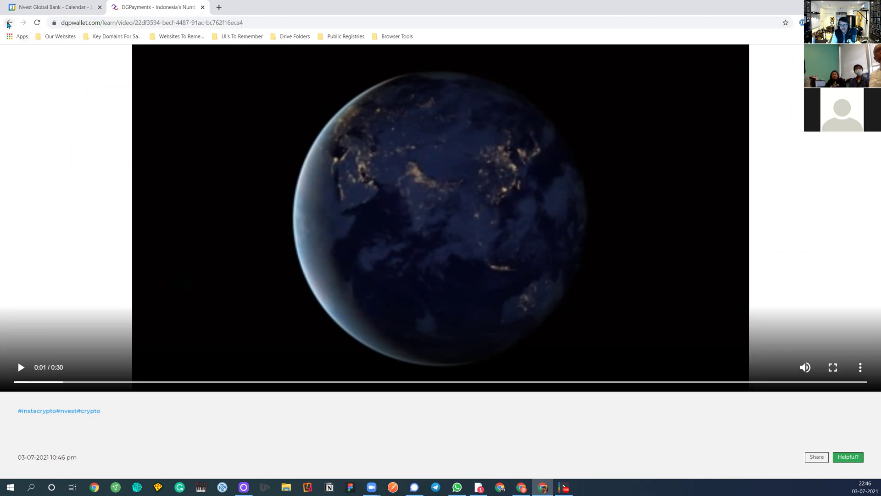
click(9, 22)
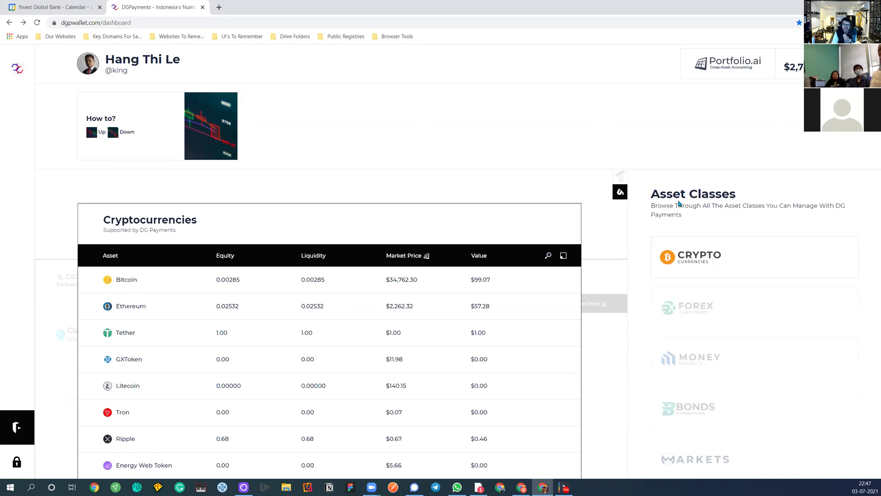
scroll(676, 264, down, 2)
scroll(675, 264, up, 2)
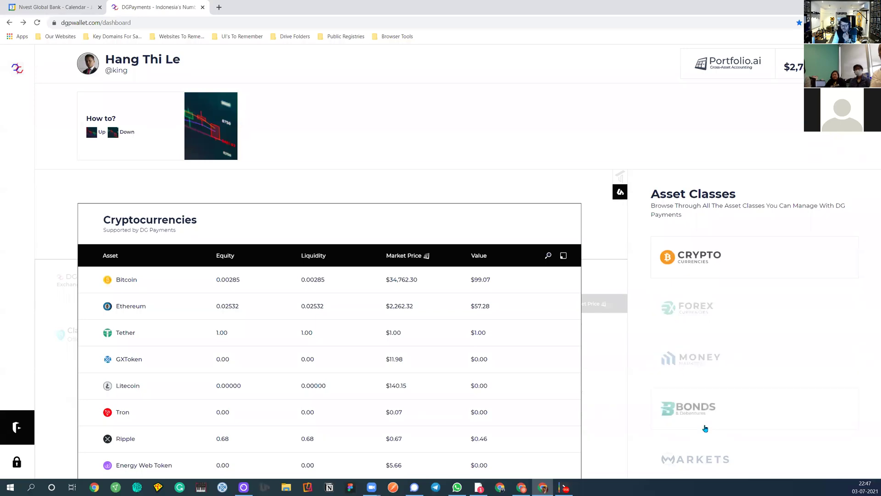
scroll(702, 405, down, 2)
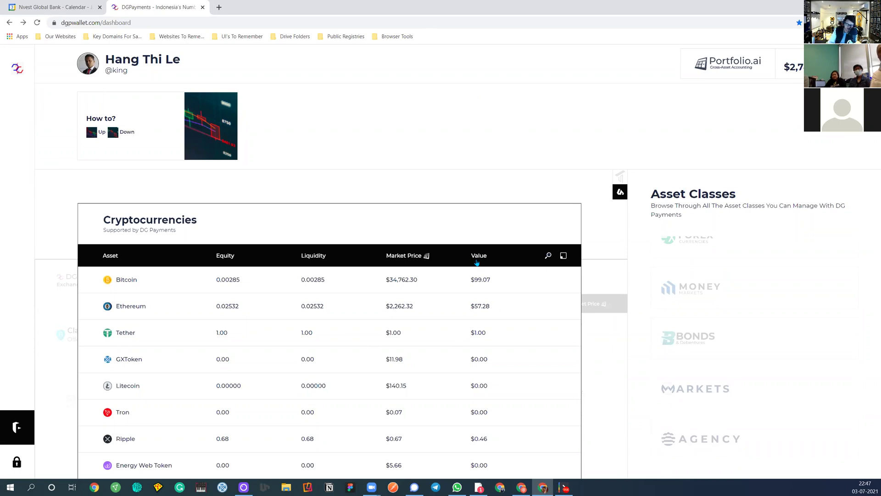
scroll(688, 285, up, 2)
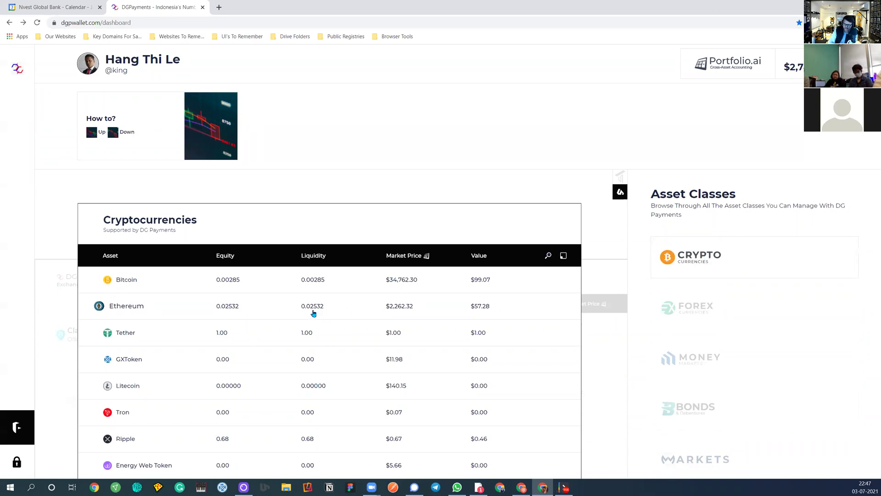
scroll(191, 291, down, 10)
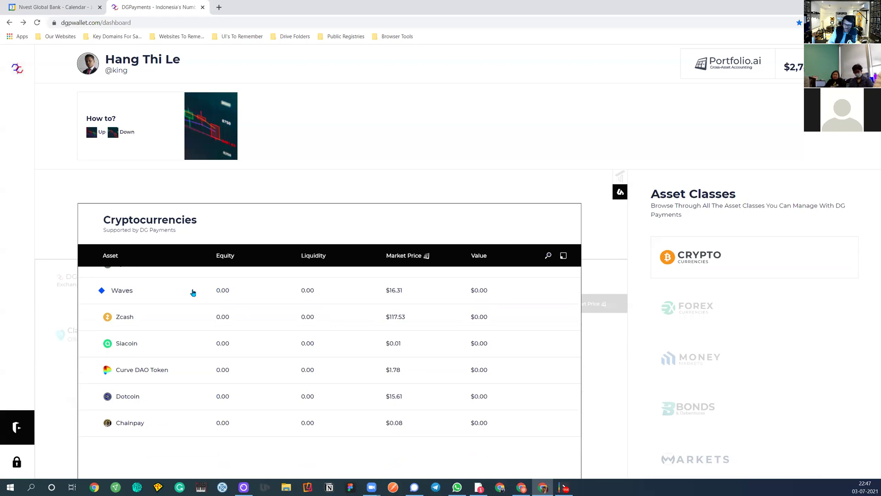
scroll(188, 321, up, 10)
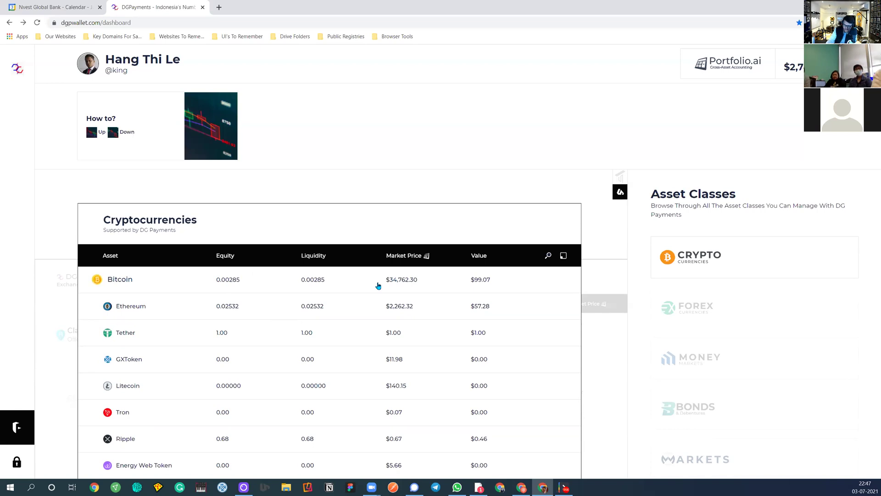
Search the asset list for 'sia', then clear and close the search
click(548, 255)
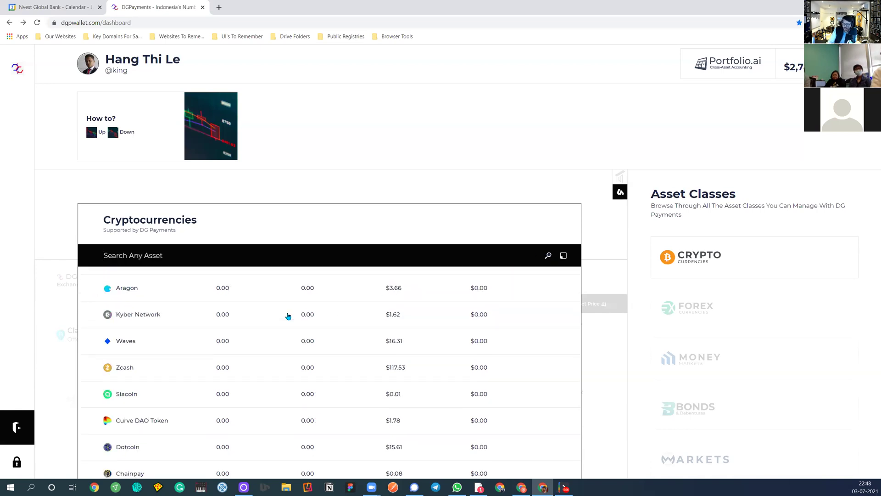
text(sia)
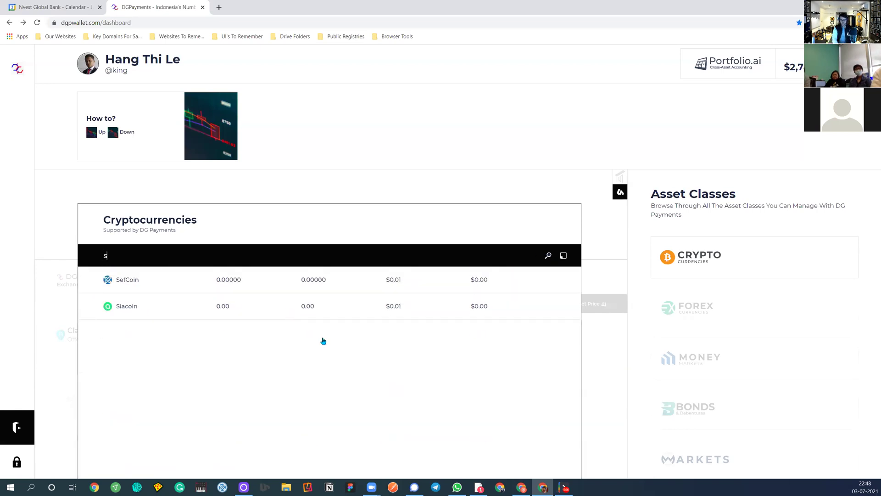
key(BackSpace)
key(BackSpace)
key(BackSpace)
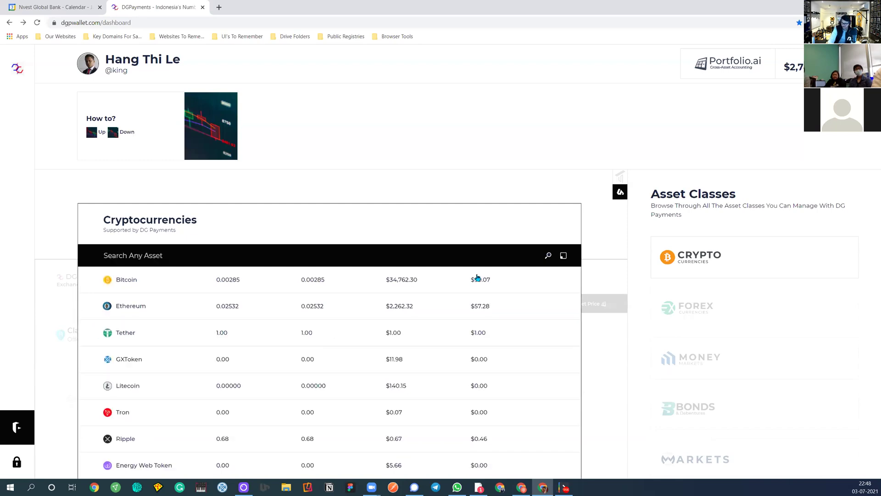
click(549, 256)
Expand the Cryptocurrencies table to full width, scroll it, then restore its narrower size
click(563, 256)
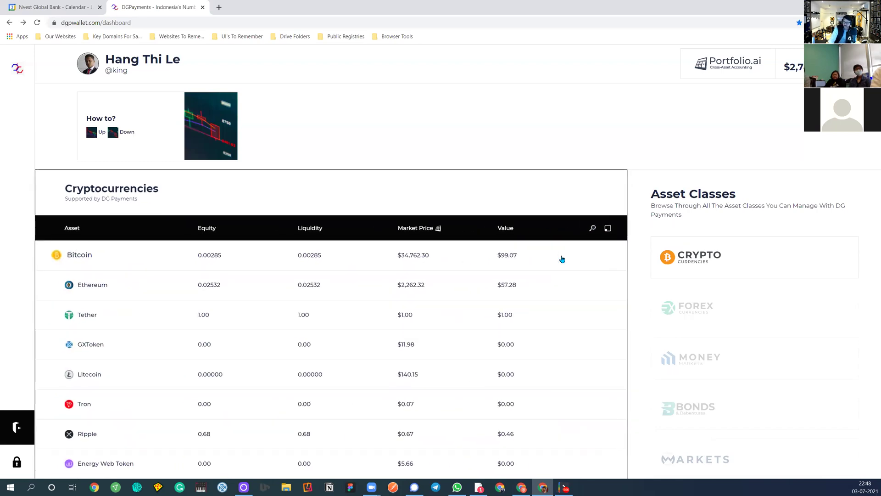
scroll(372, 343, down, 5)
scroll(588, 279, up, 3)
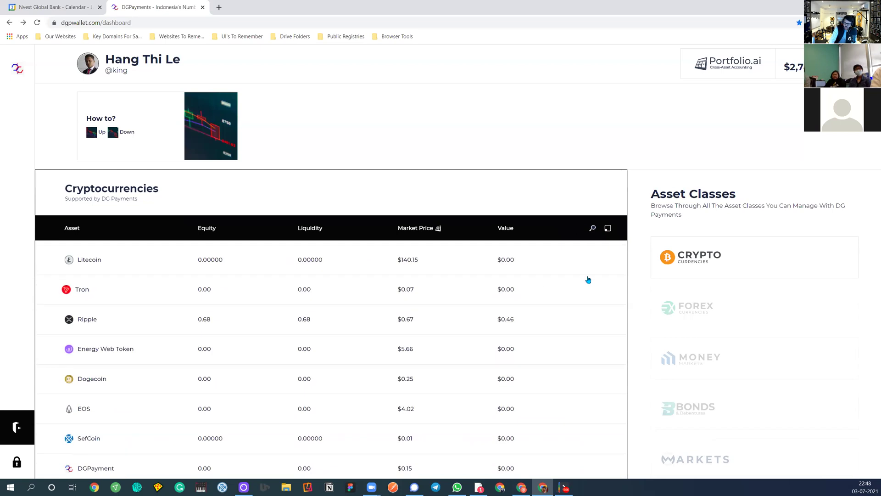
click(612, 230)
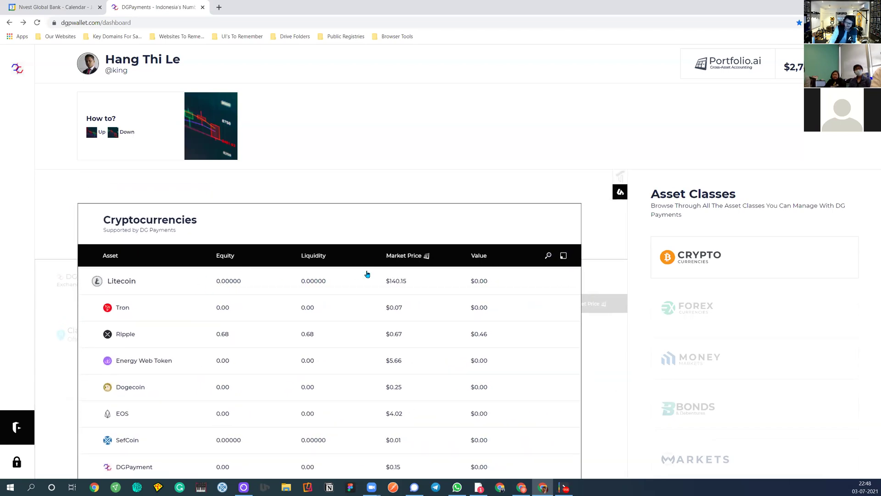
Show the Fiat Currencies table and scroll through the US Dollar and Canadian Dollar balances
click(710, 311)
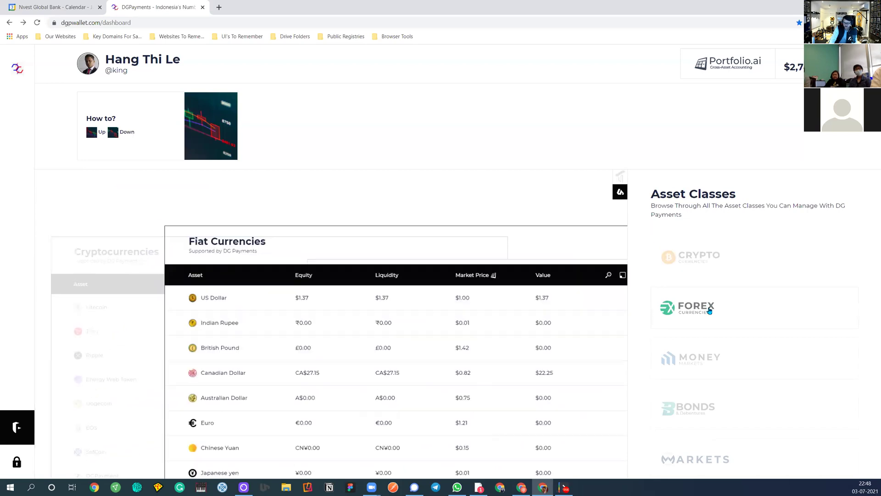
scroll(154, 325, up, 3)
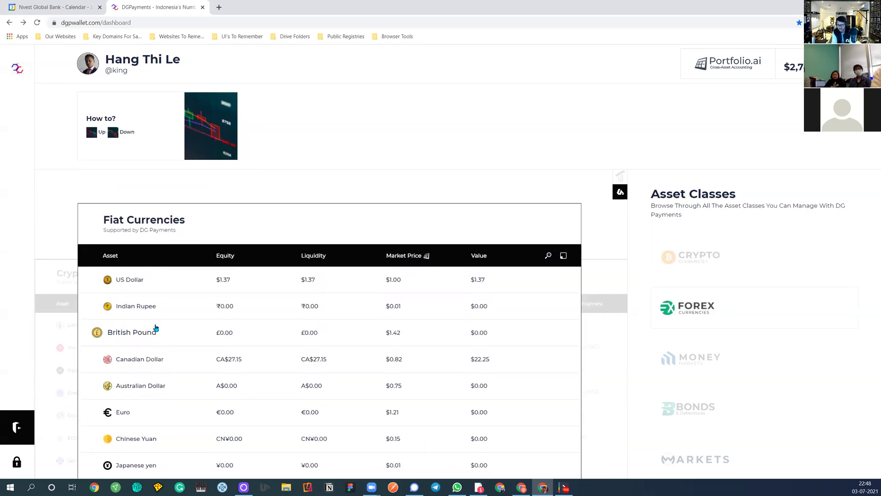
scroll(158, 401, down, 3)
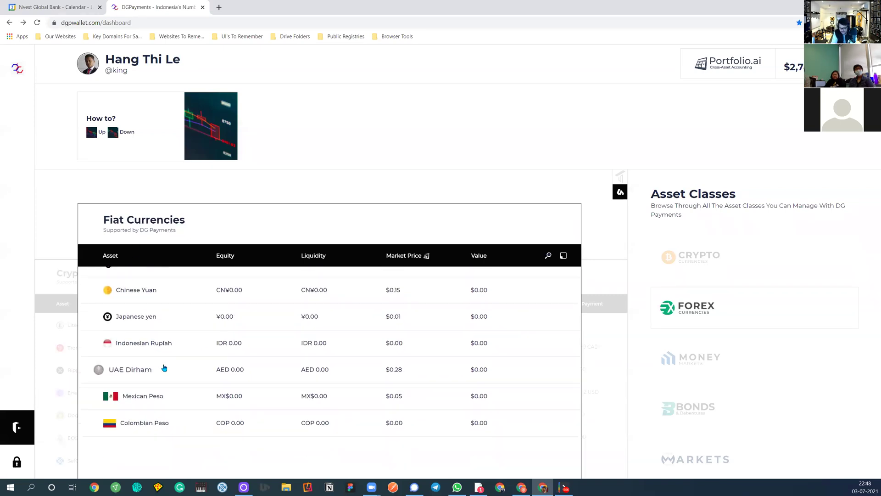
scroll(152, 340, up, 3)
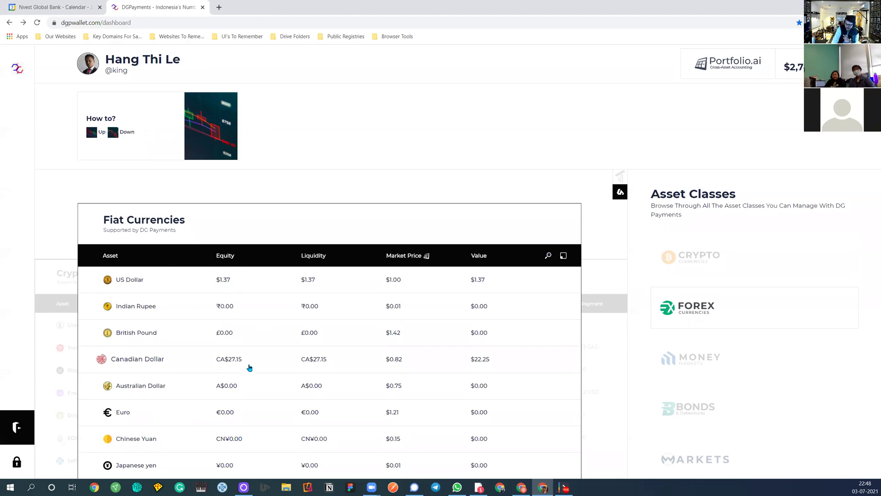
scroll(241, 364, down, 3)
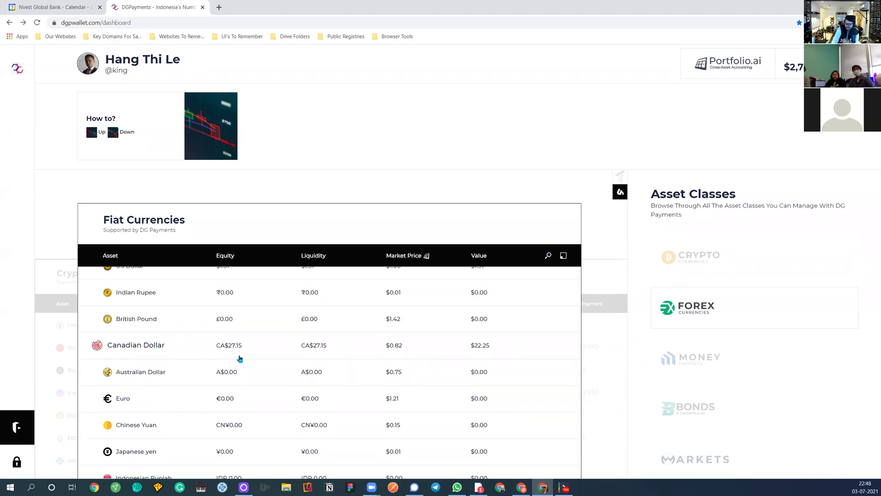
scroll(260, 395, up, 3)
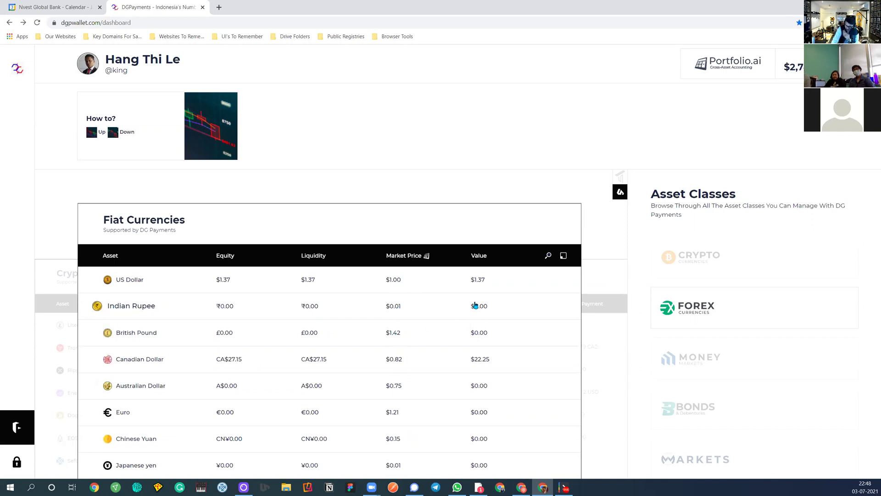
Switch from Crypto and Forex to Money Markets and scroll the Interest Rates table
click(697, 270)
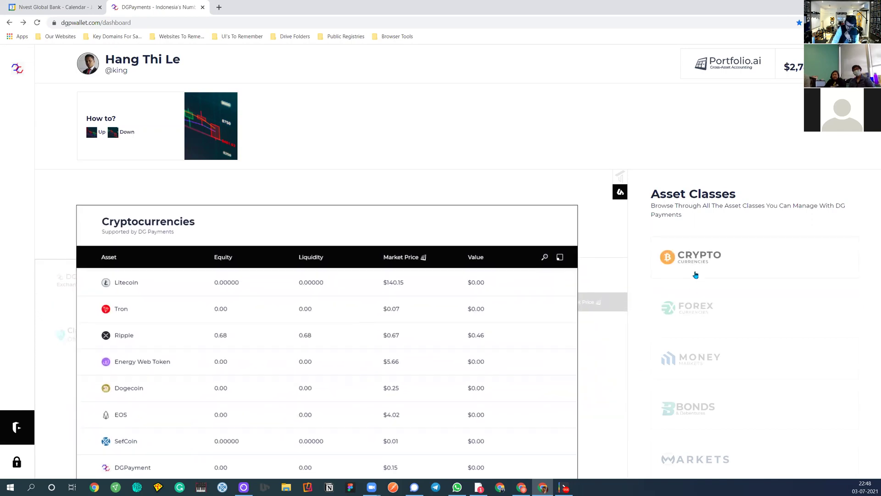
click(685, 306)
click(691, 362)
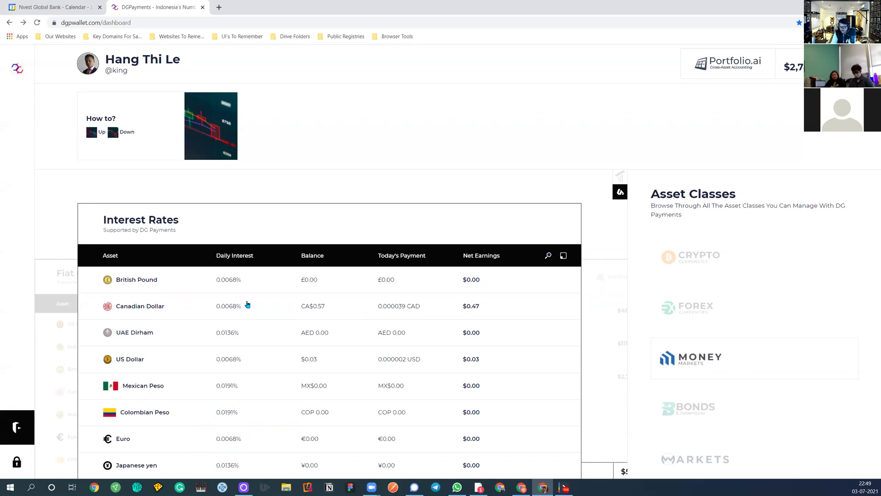
scroll(248, 408, down, 6)
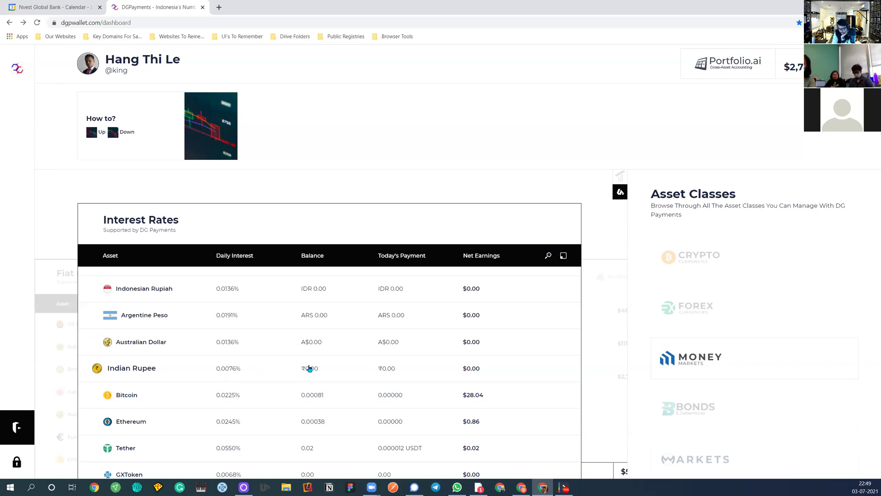
scroll(309, 369, up, 5)
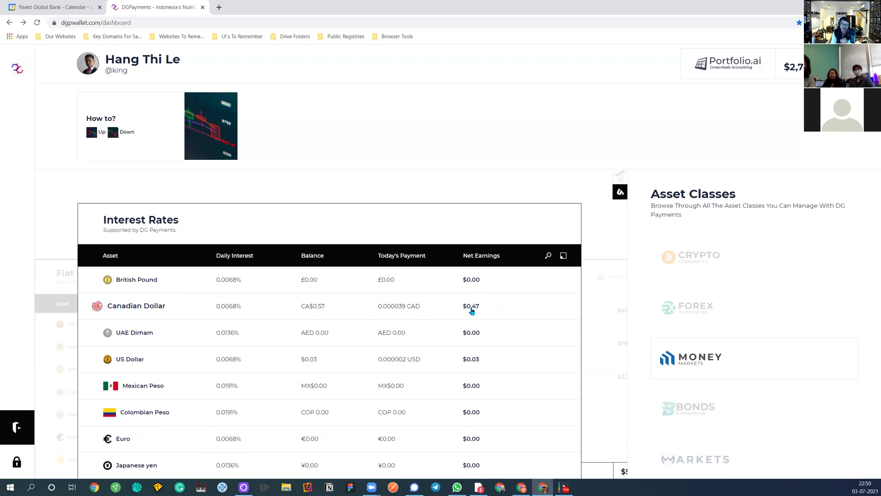
scroll(380, 353, down, 10)
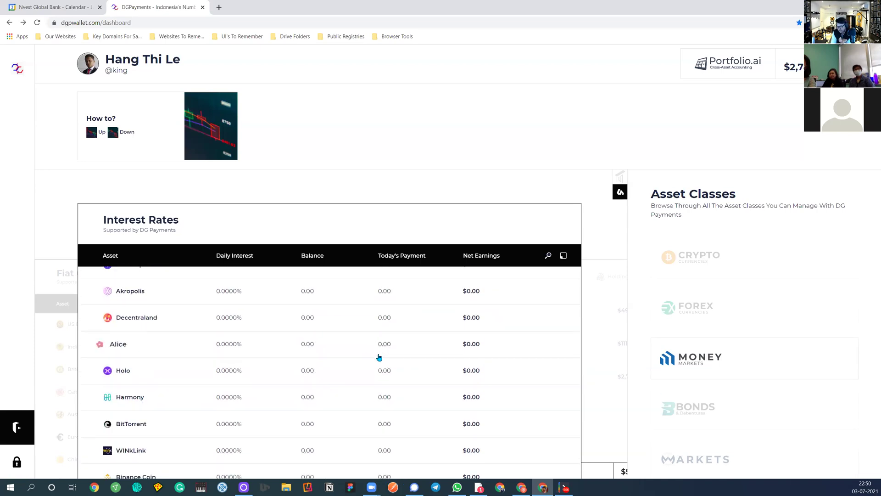
scroll(379, 357, down, 5)
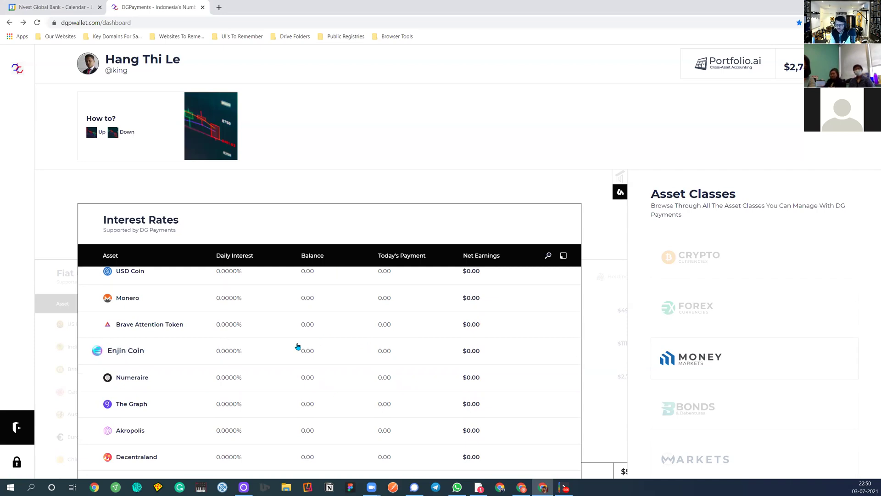
scroll(294, 338, down, 5)
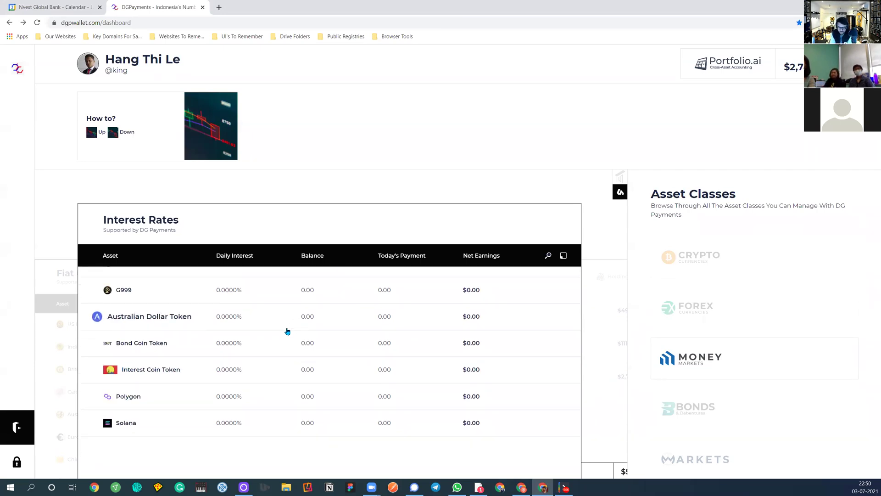
scroll(284, 327, up, 10)
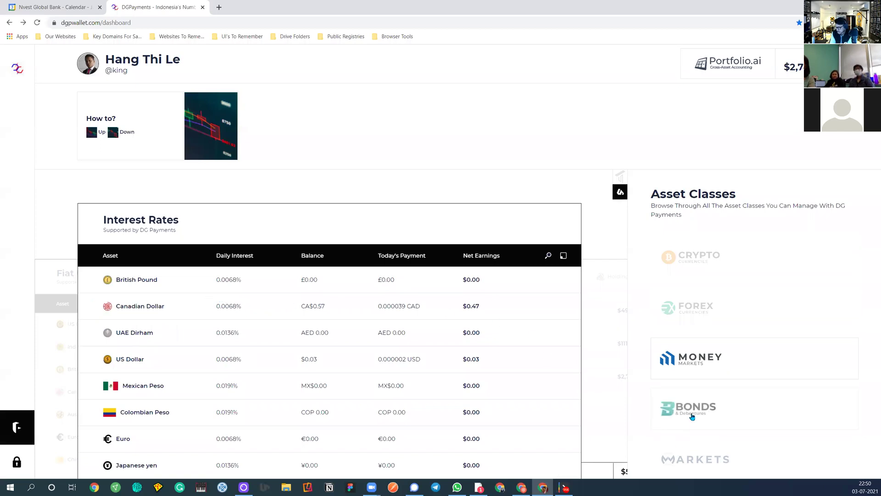
click(689, 409)
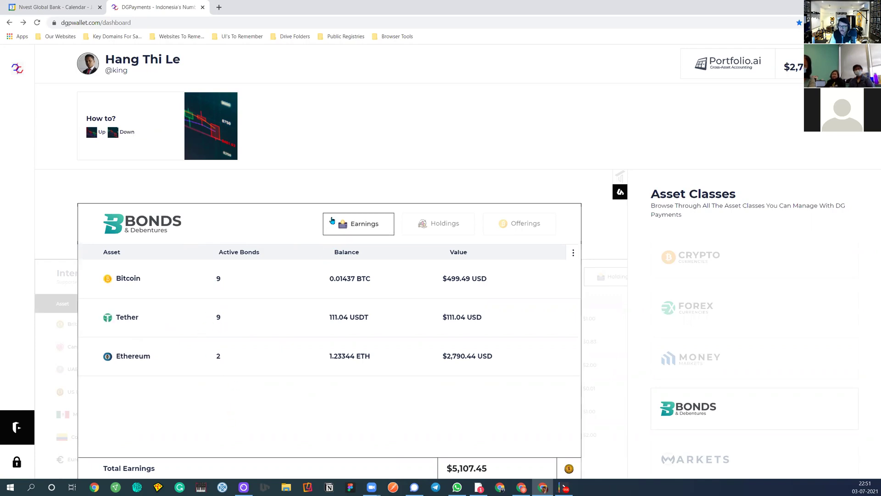
Check the bond Holdings, then show Markets Investment Products Offerings grouped by asset type
click(430, 223)
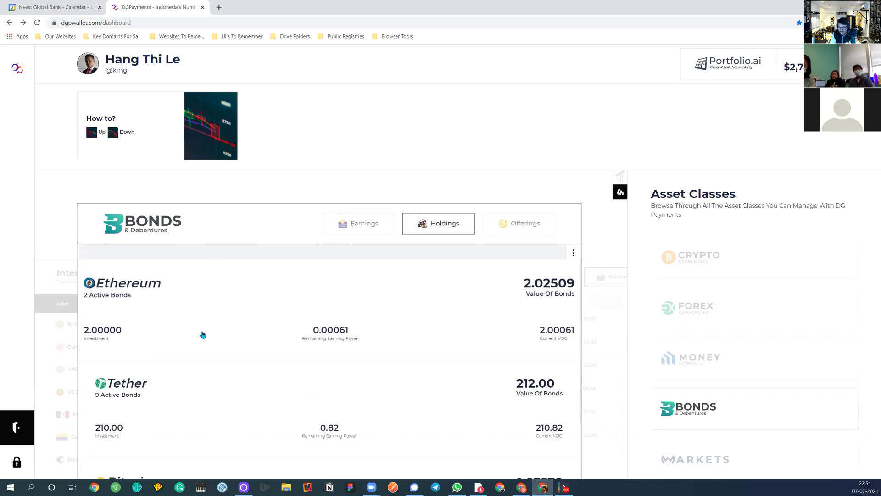
scroll(186, 436, down, 2)
scroll(188, 429, up, 2)
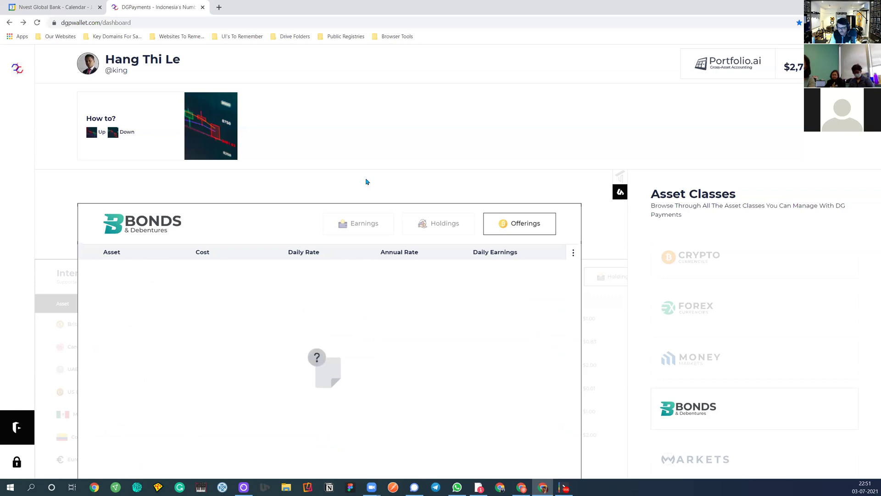
click(673, 457)
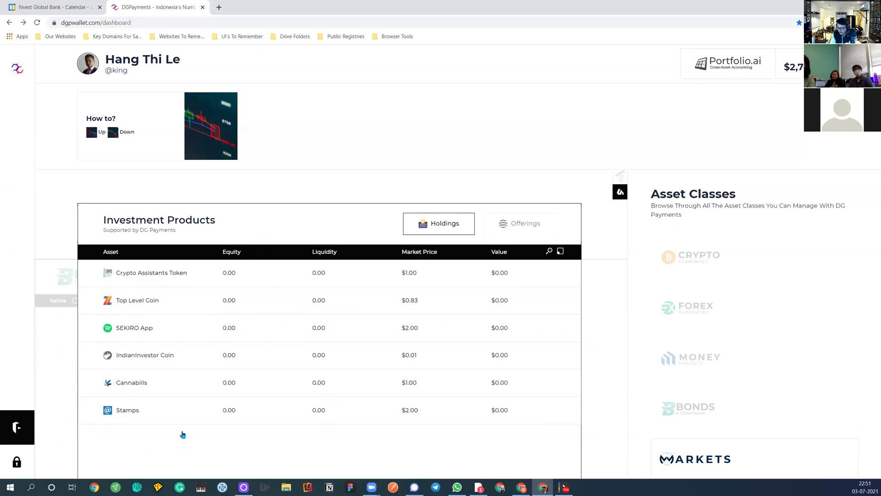
click(505, 223)
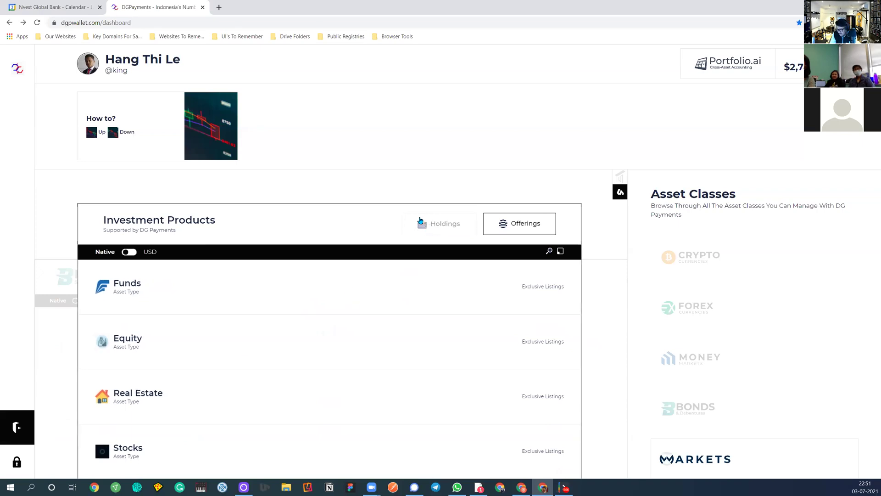
Look over the investment holdings, then go back to the Cryptocurrencies table through the CRYPTO card
click(416, 228)
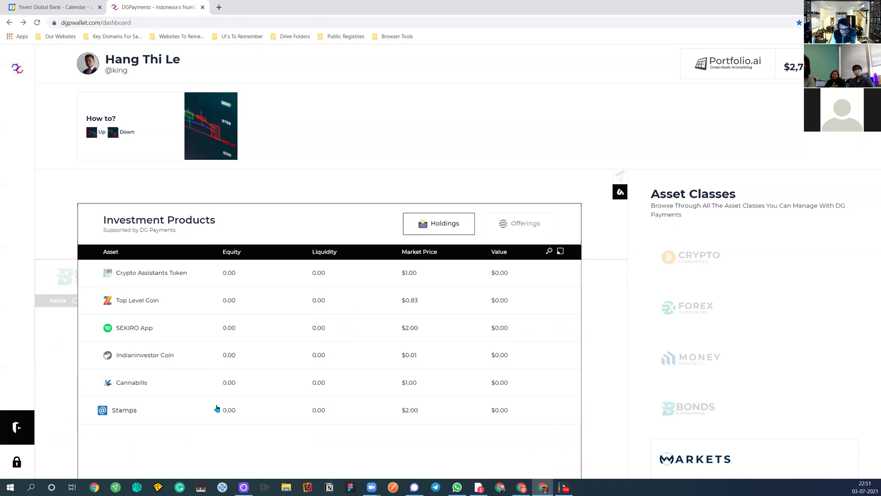
scroll(689, 367, down, 2)
scroll(691, 340, up, 2)
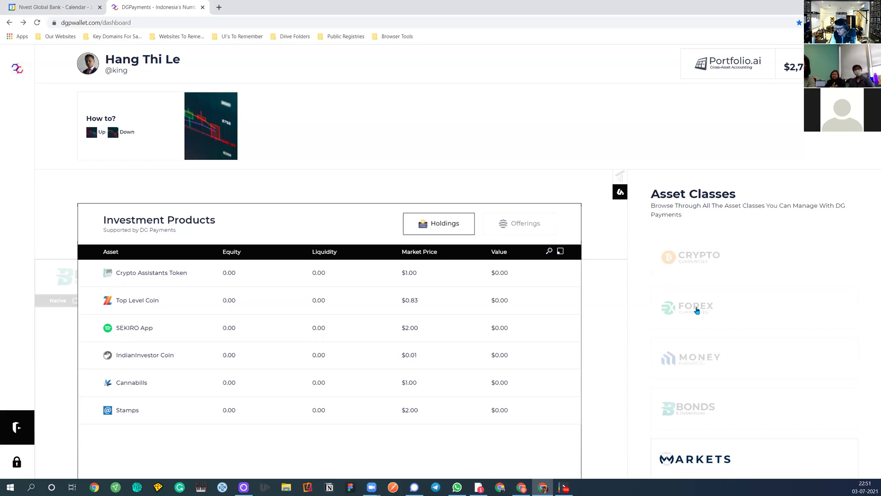
click(691, 257)
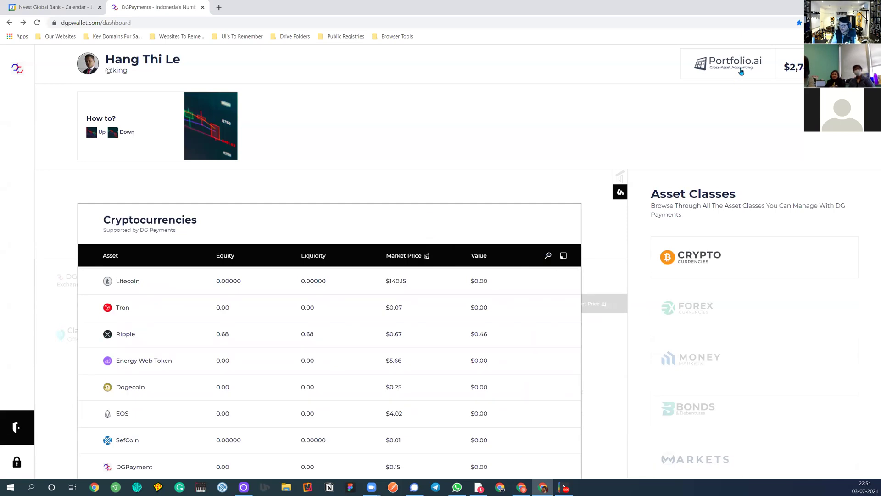
Expand the Portfolio.ai summary showing Net-Worth $2,783,325.54 and Liquid Holdings $2,219,738.80
click(713, 72)
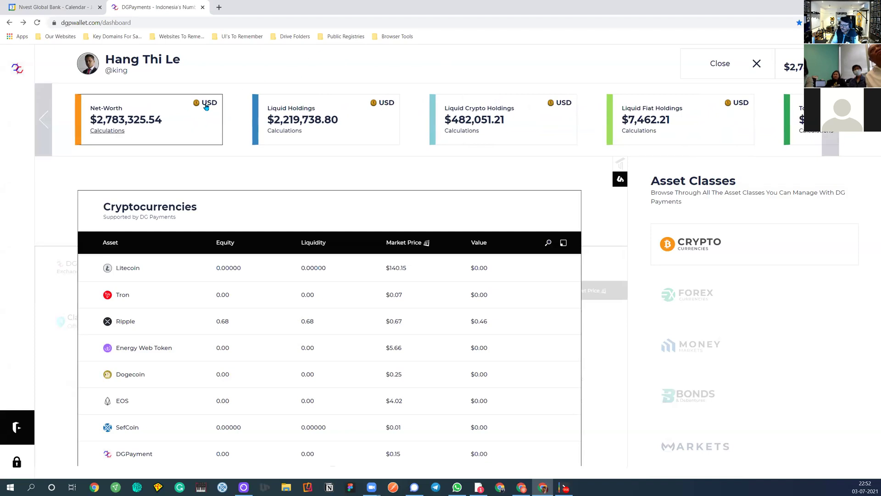
Close the Portfolio.ai cards and side panel, scroll the crypto table to the top, and open Bitcoin
click(111, 131)
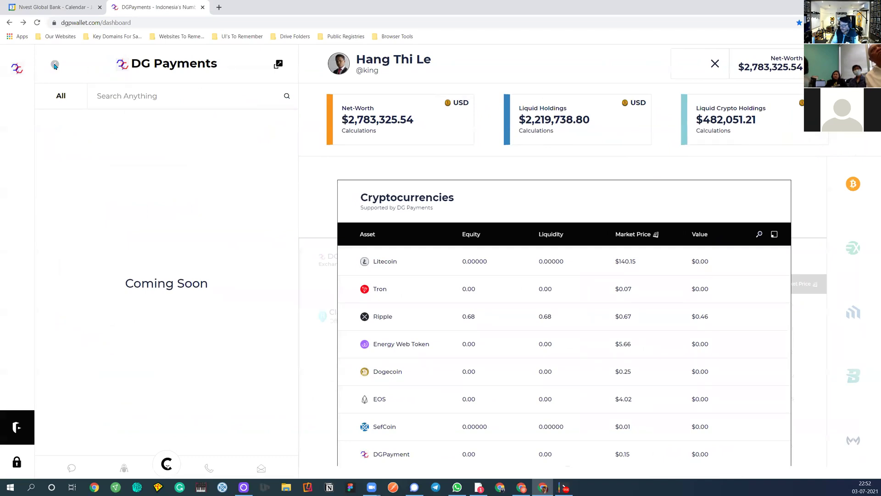
click(708, 65)
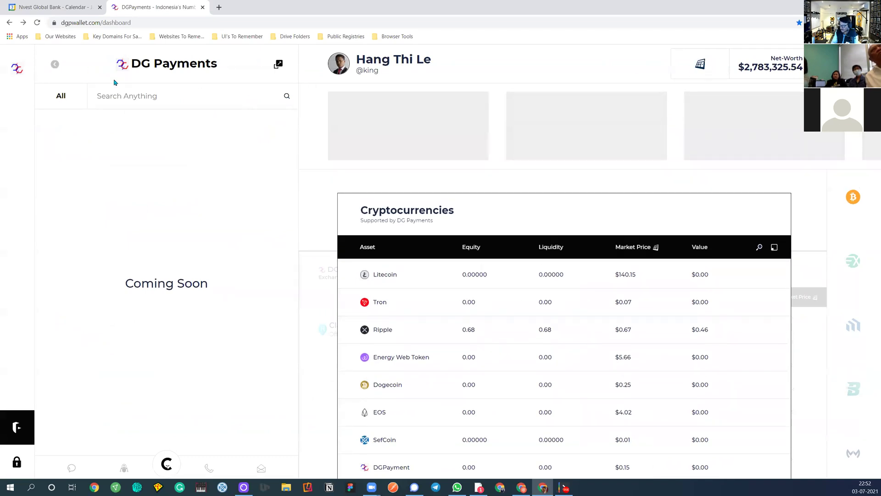
click(17, 68)
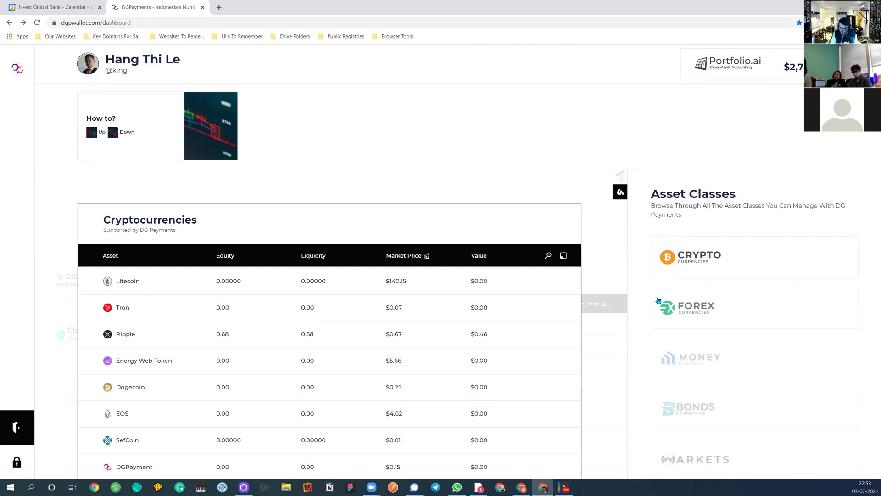
scroll(226, 323, up, 3)
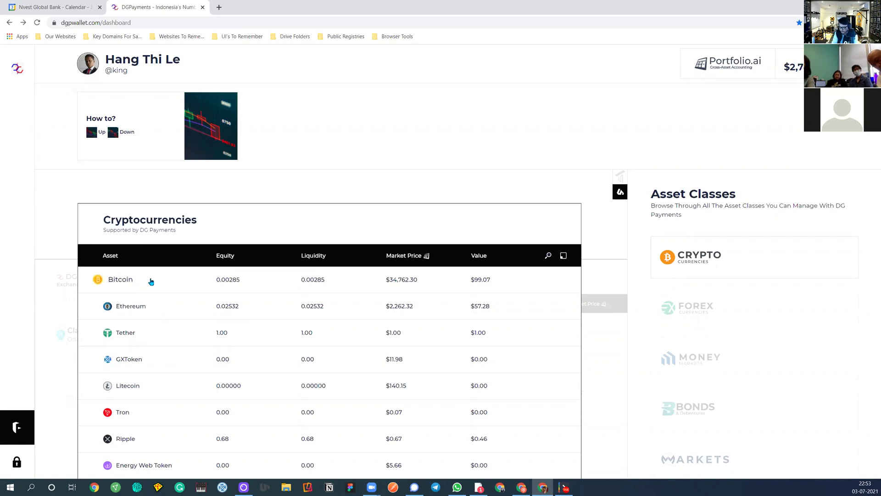
click(150, 279)
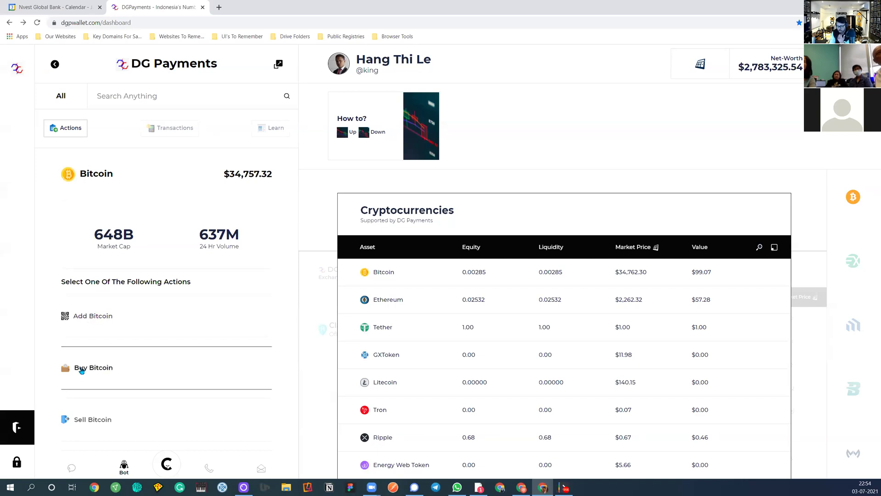
Browse the Bitcoin actions and choose Add Bitcoin through Blockcheck to show the deposit address
scroll(82, 368, down, 3)
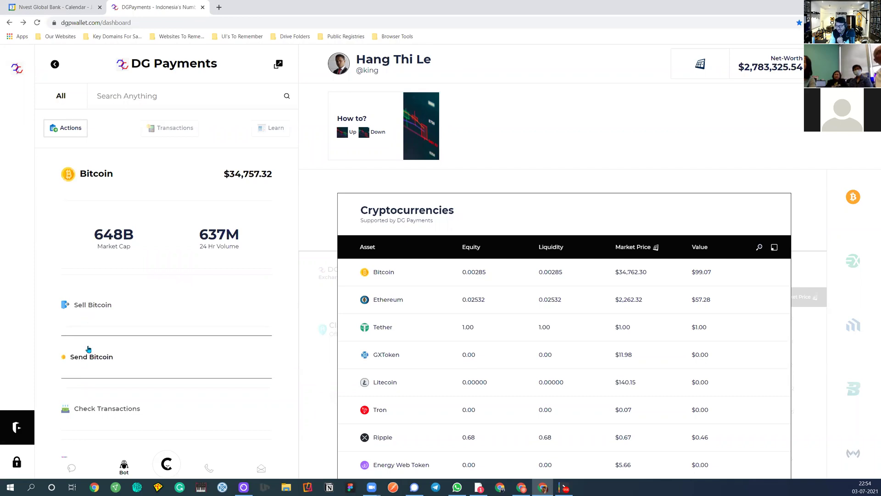
scroll(85, 374, down, 1)
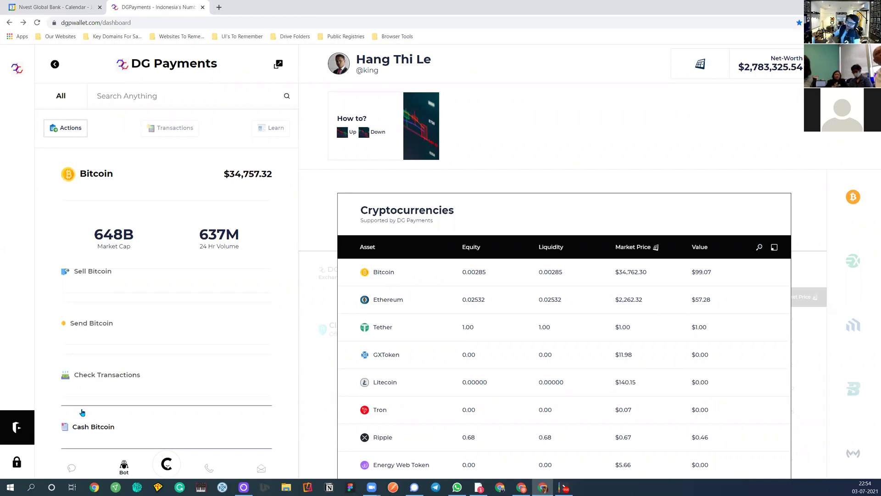
scroll(110, 349, up, 3)
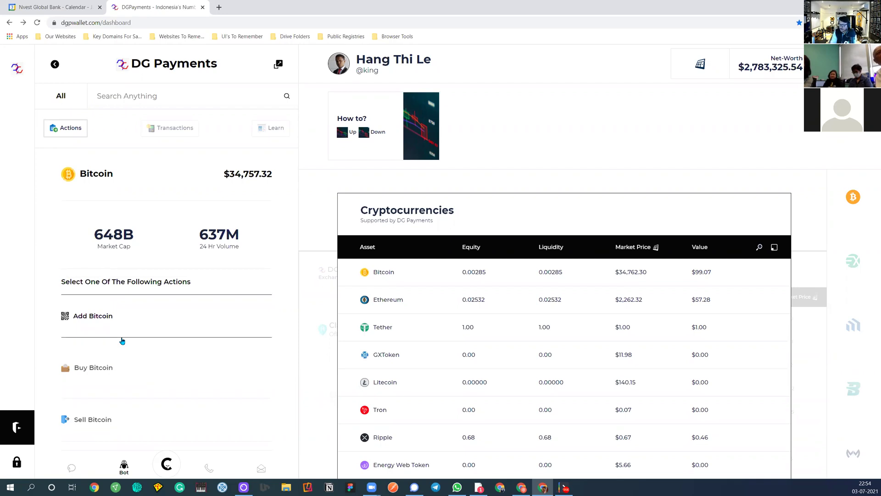
click(103, 320)
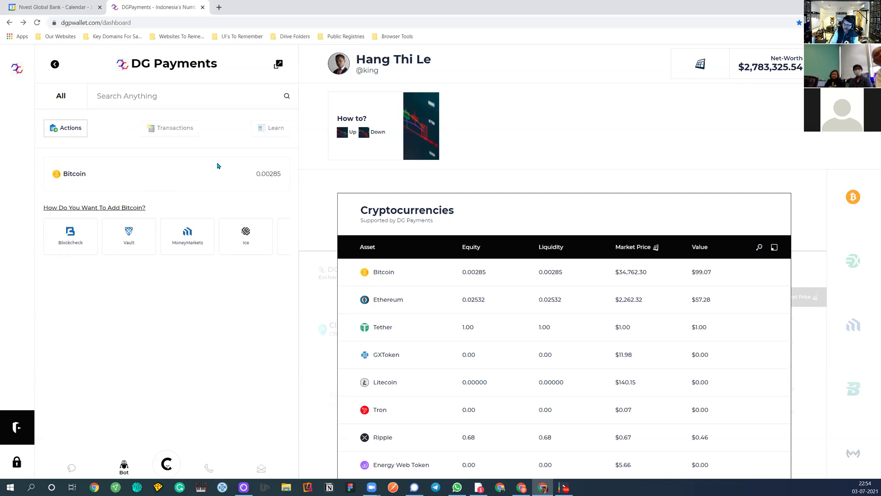
click(68, 233)
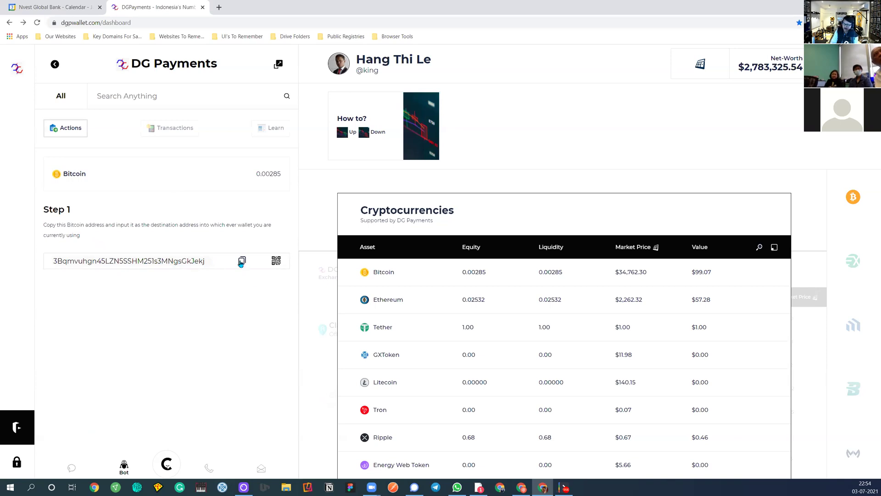
Copy the Bitcoin deposit address, then reopen the Bitcoin panel with its Add, Buy and Sell actions
click(242, 262)
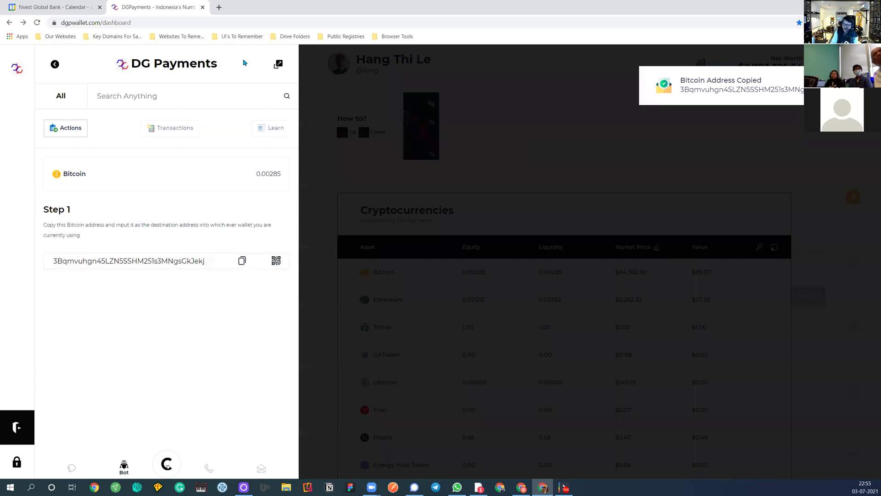
click(55, 64)
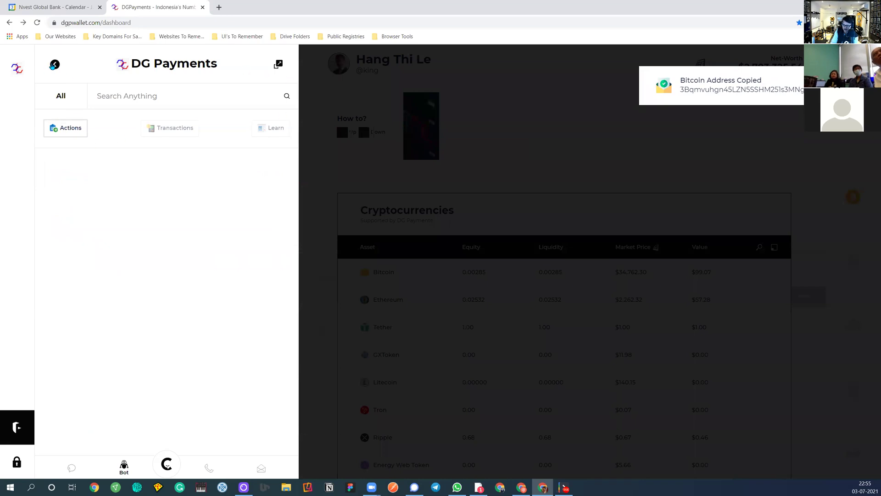
click(19, 69)
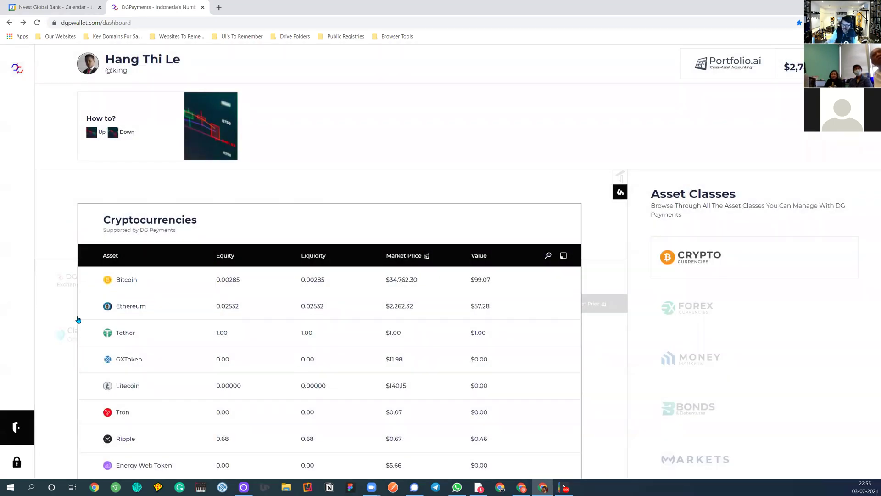
click(134, 279)
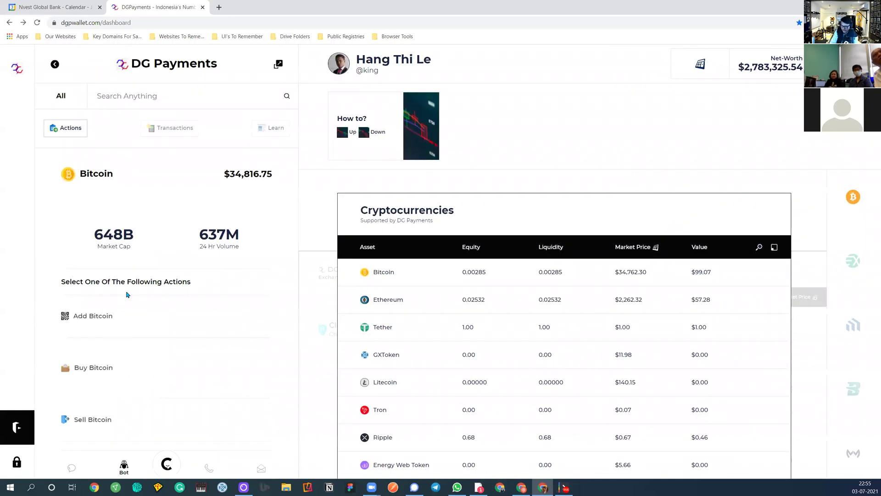
click(99, 330)
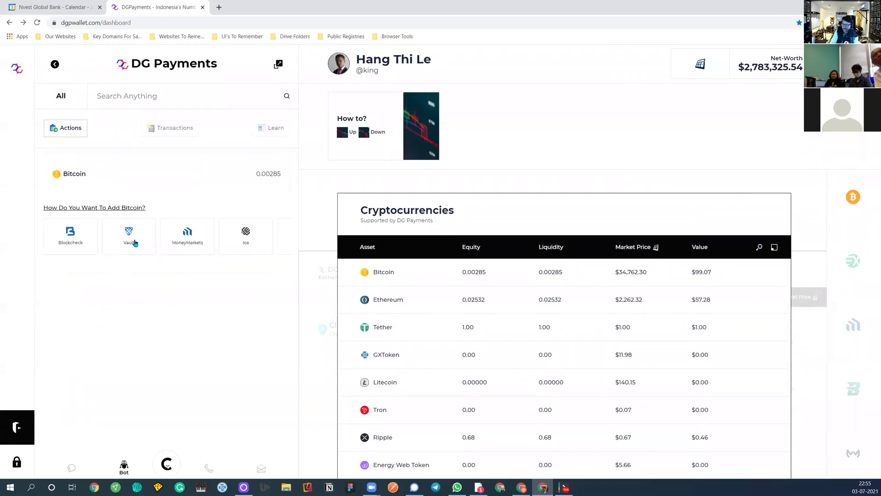
click(133, 242)
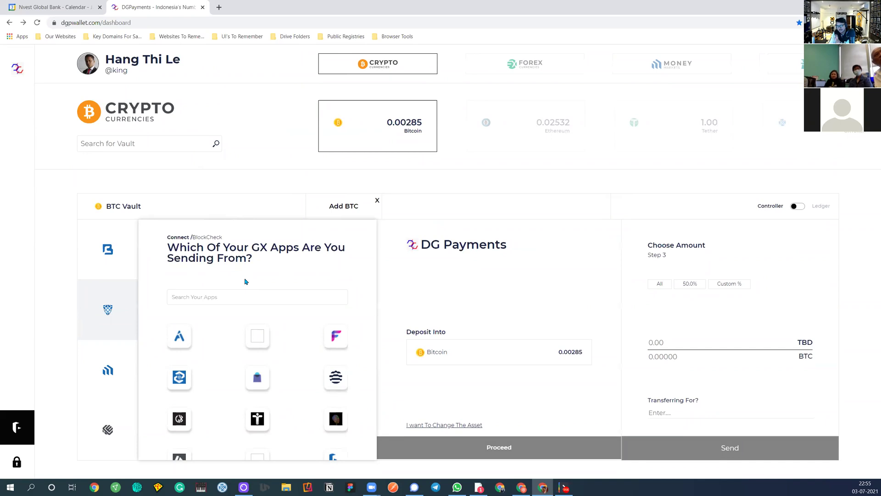
click(15, 72)
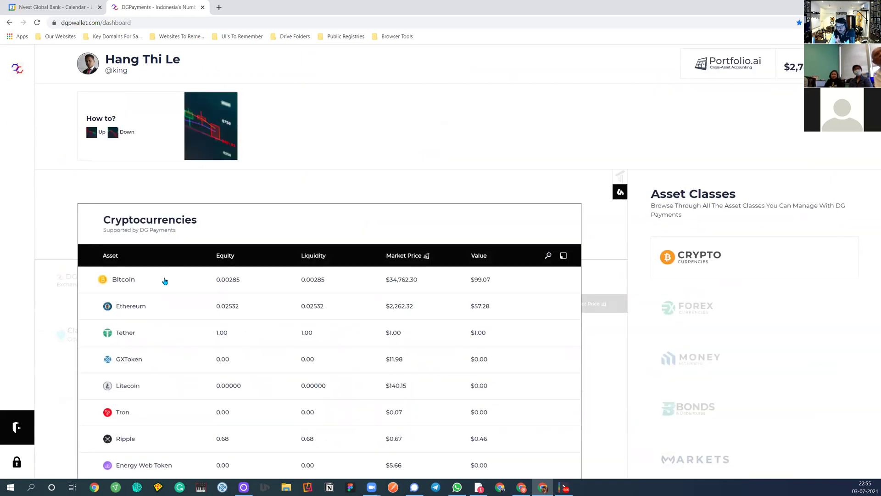
click(152, 284)
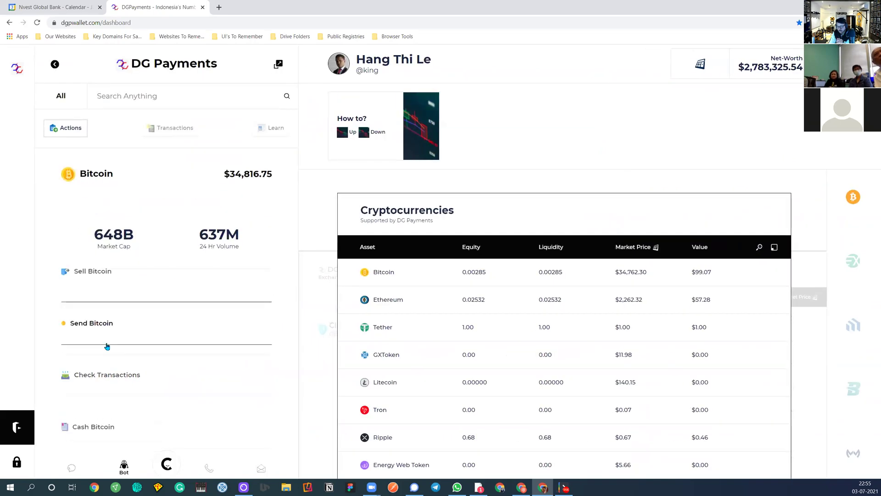
scroll(110, 358, up, 3)
scroll(106, 343, down, 3)
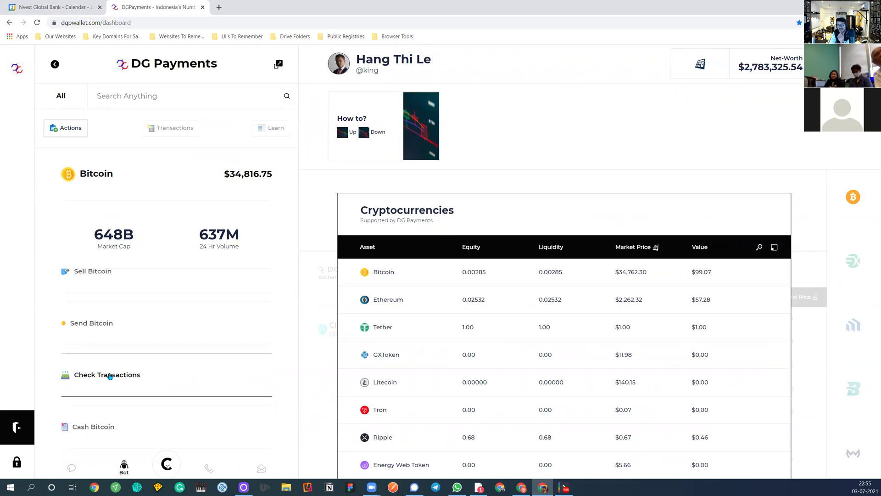
scroll(123, 353, up, 3)
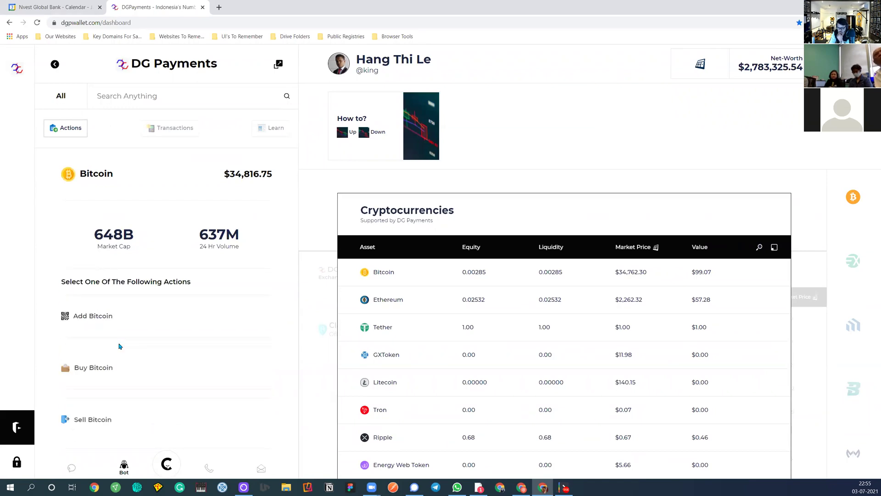
scroll(118, 347, down, 3)
scroll(108, 334, up, 3)
scroll(109, 335, down, 3)
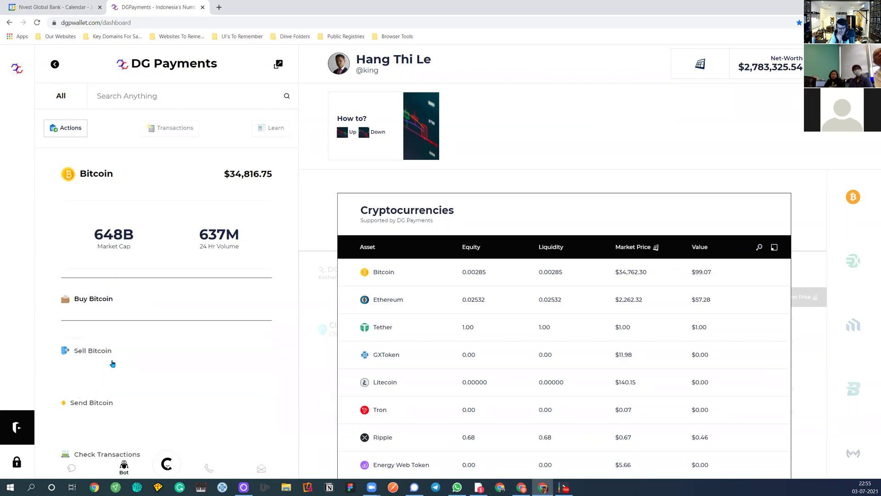
click(103, 375)
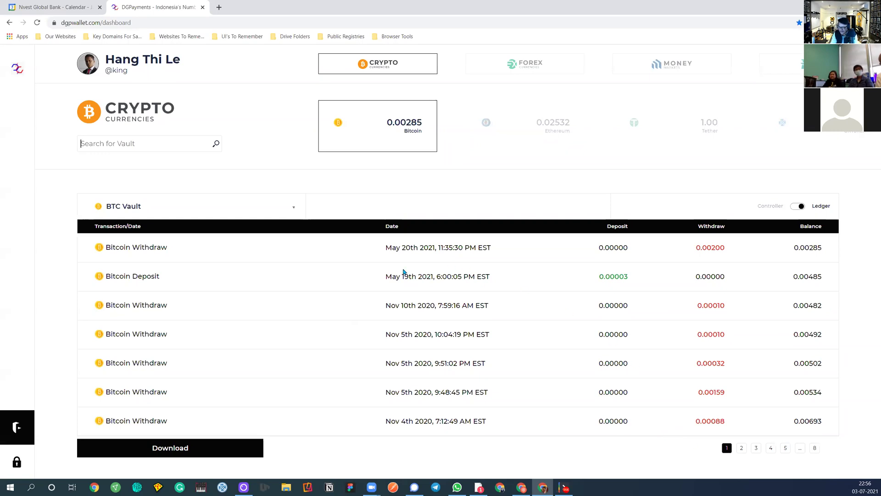
Inspect the May 20th 2021 Bitcoin withdrawal and download the vault ledger as a CSV
click(134, 251)
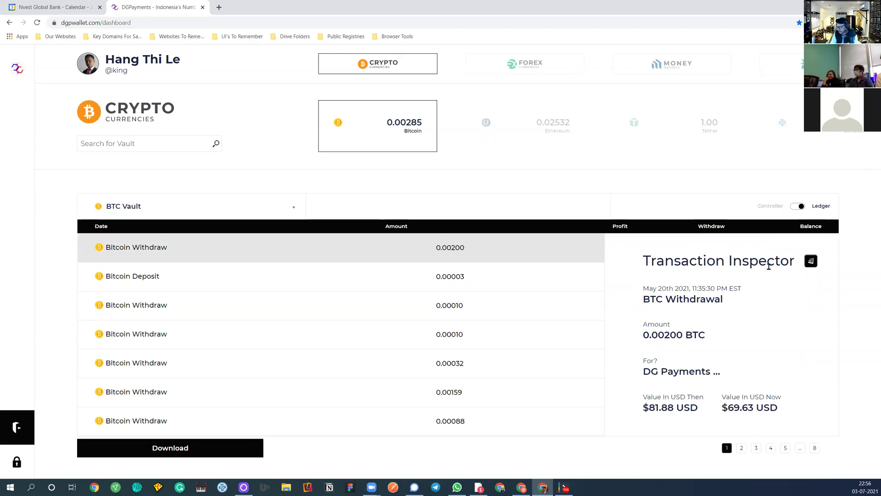
click(462, 254)
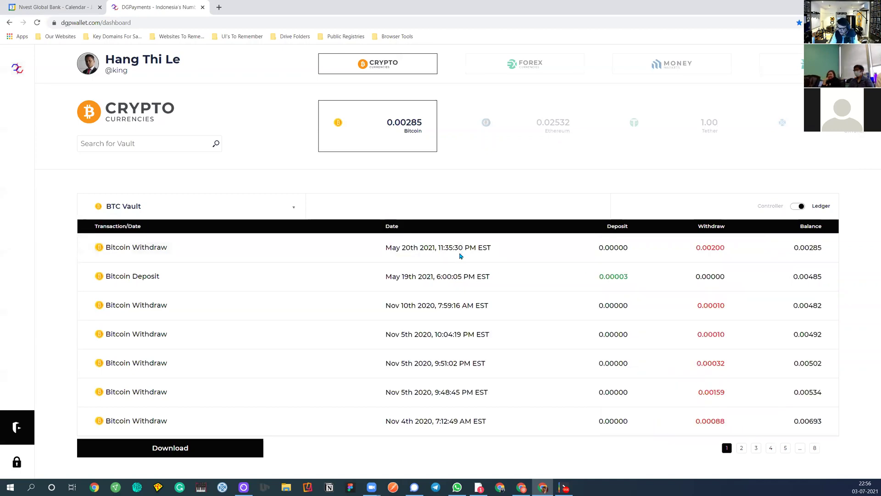
click(173, 449)
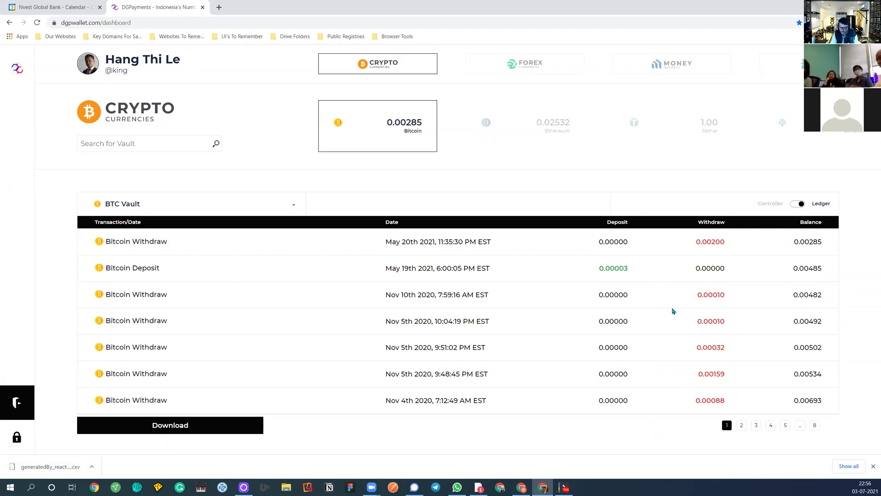
click(872, 468)
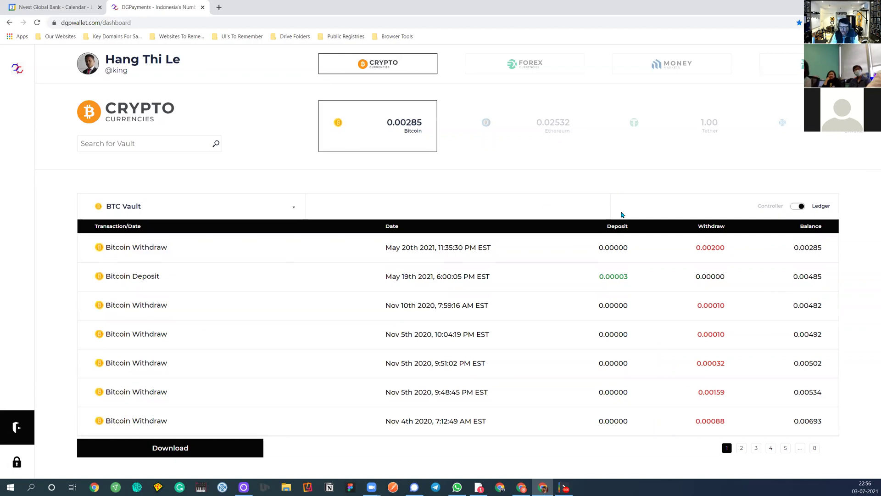
Look at the vault's Controller equity view, switch back to Ledger, and return to the dashboard
click(799, 208)
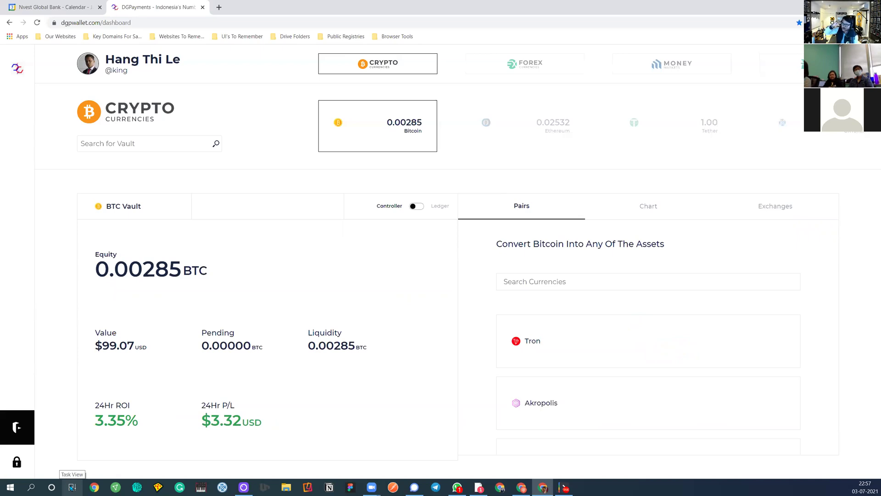
scroll(579, 343, down, 15)
scroll(577, 357, up, 6)
scroll(577, 358, down, 6)
scroll(577, 358, up, 10)
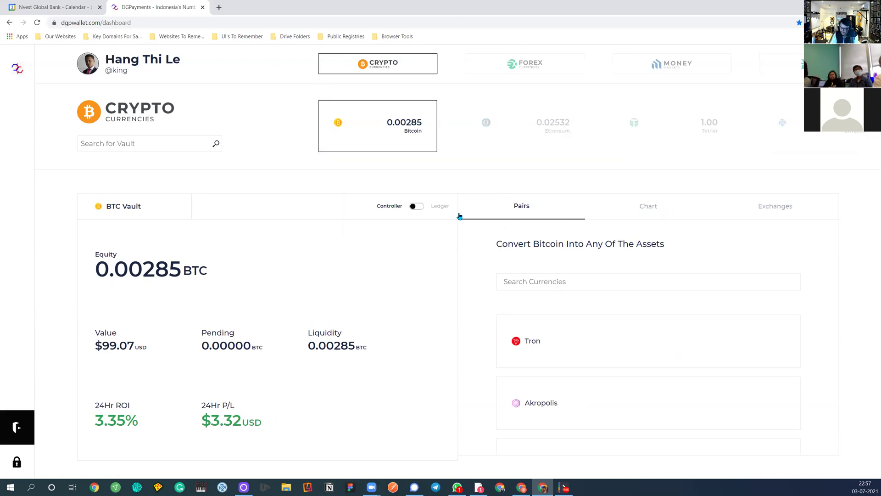
click(419, 209)
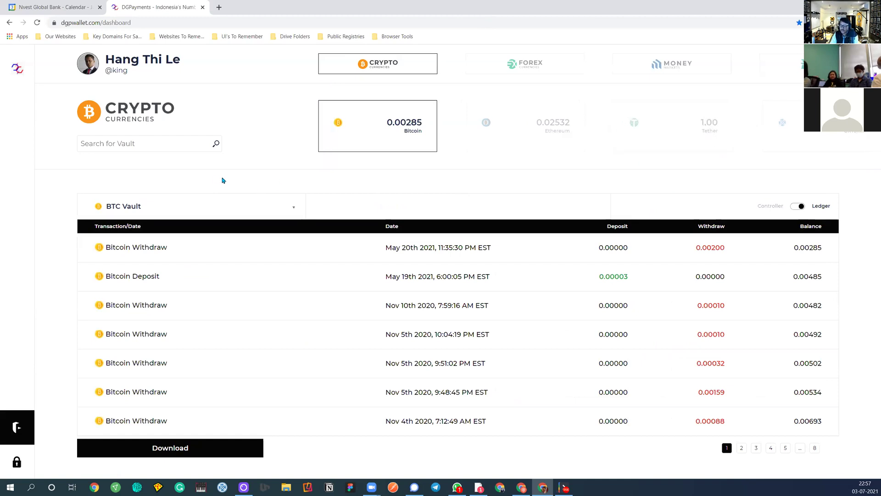
click(17, 69)
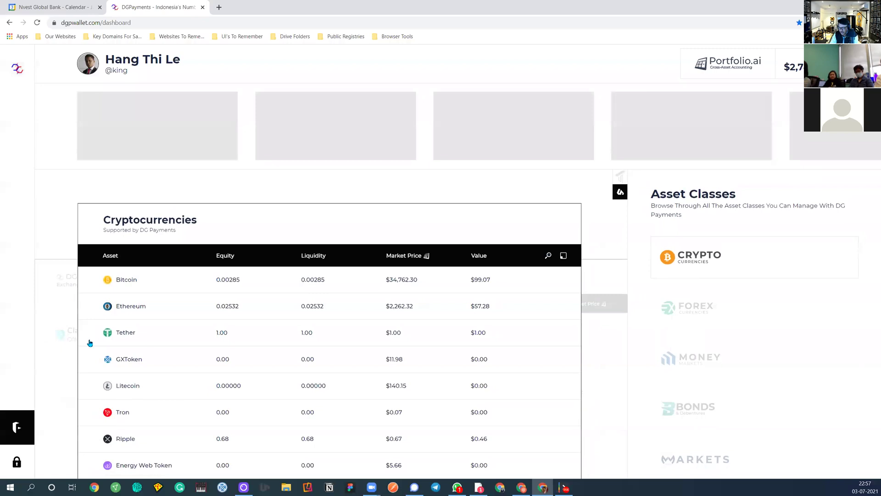
Start adding Bitcoin through the Vault from the Bitcoin row
click(139, 283)
click(98, 326)
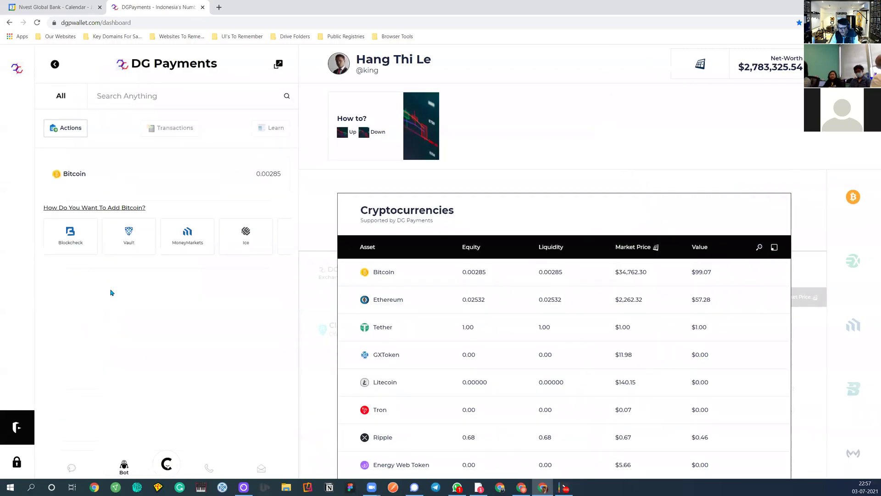
click(131, 233)
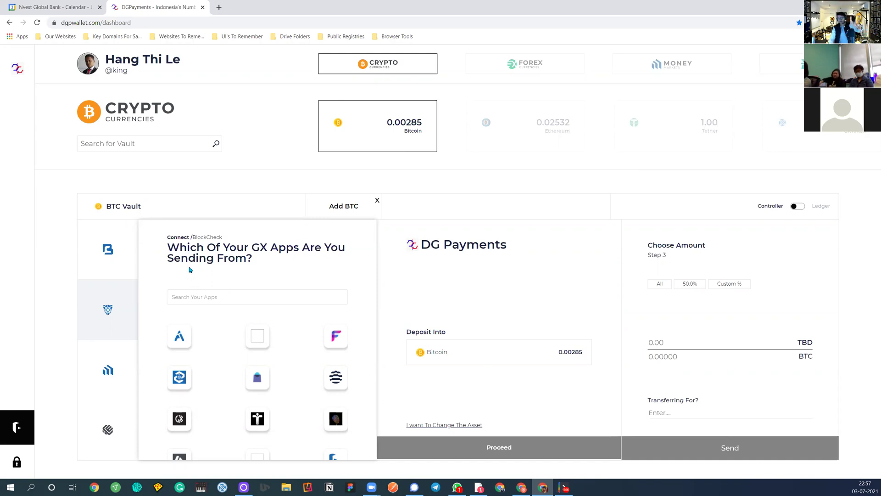
Search apps for 'inst', pick InstaCrypto as the sending app, and proceed to origination asset
click(230, 295)
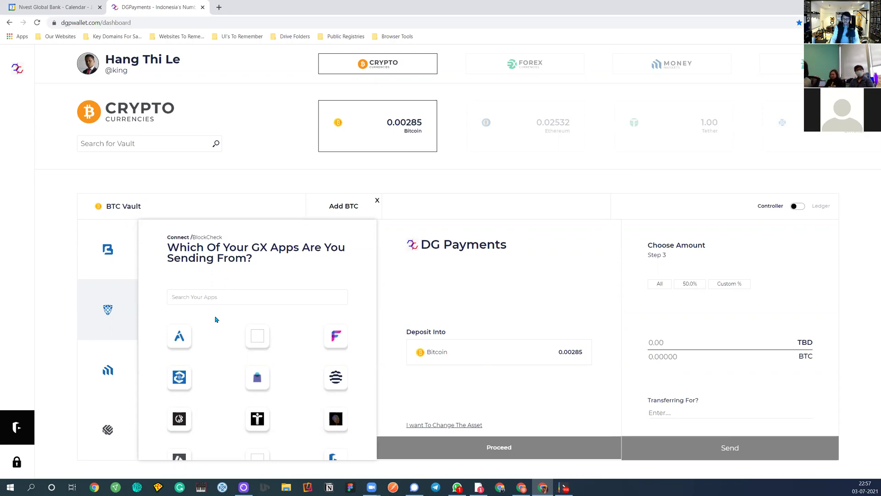
text(inst)
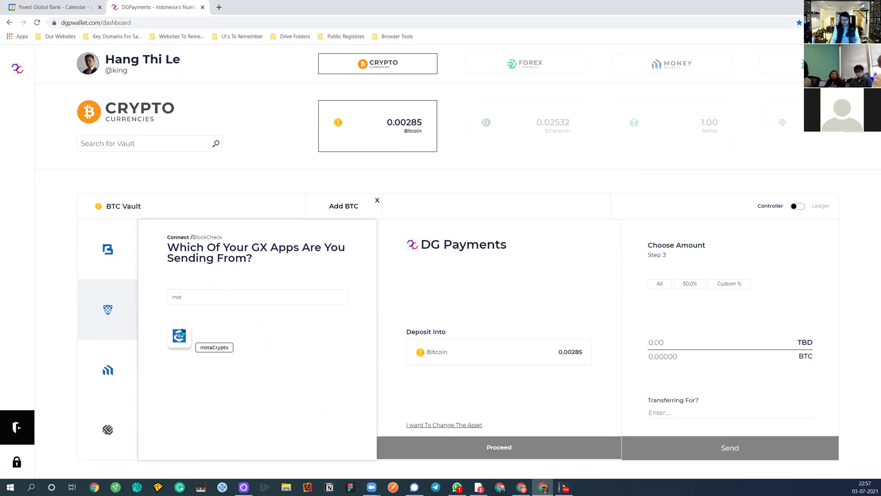
click(181, 333)
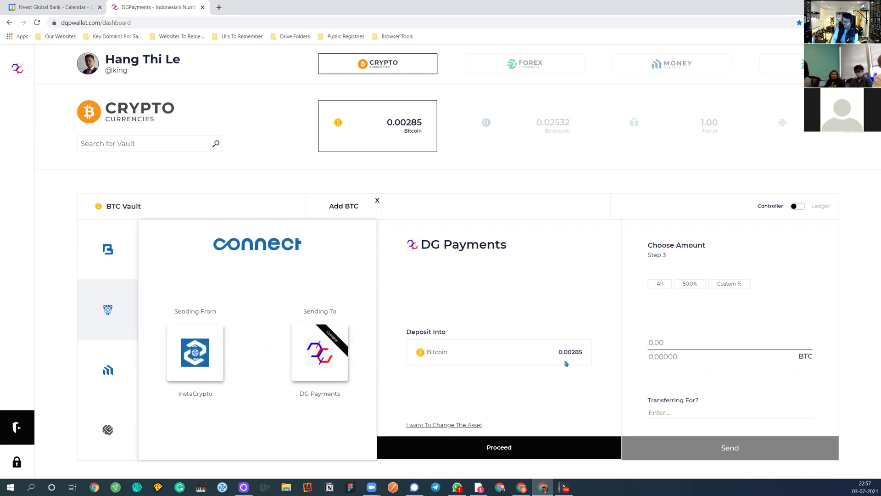
click(488, 449)
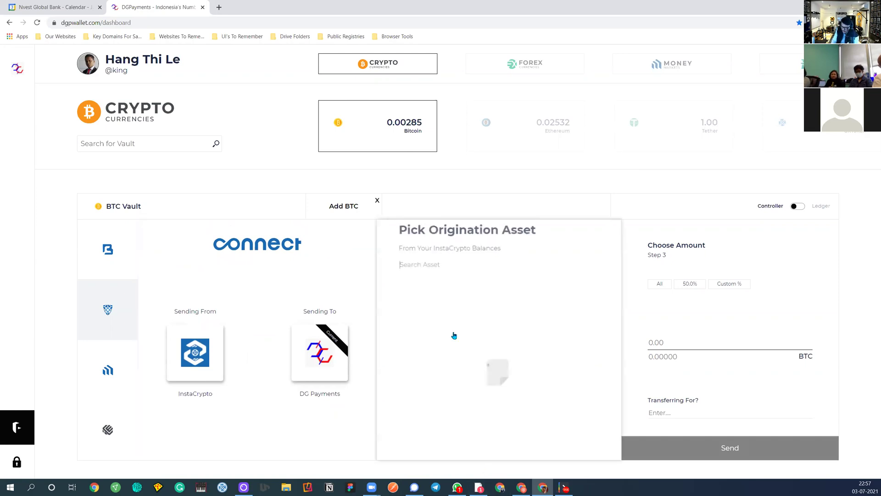
Load InstaCrypto balances and select the Bitcoin balance as origination asset instead of US Dollar
click(440, 270)
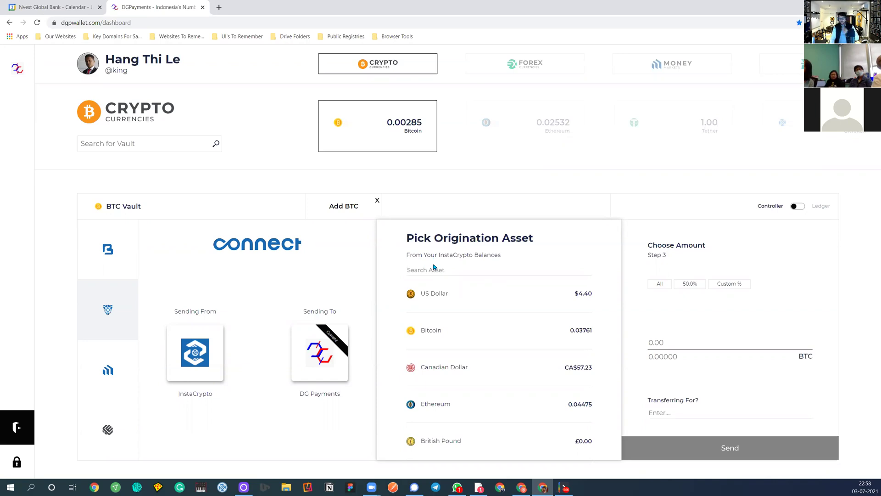
text(usd)
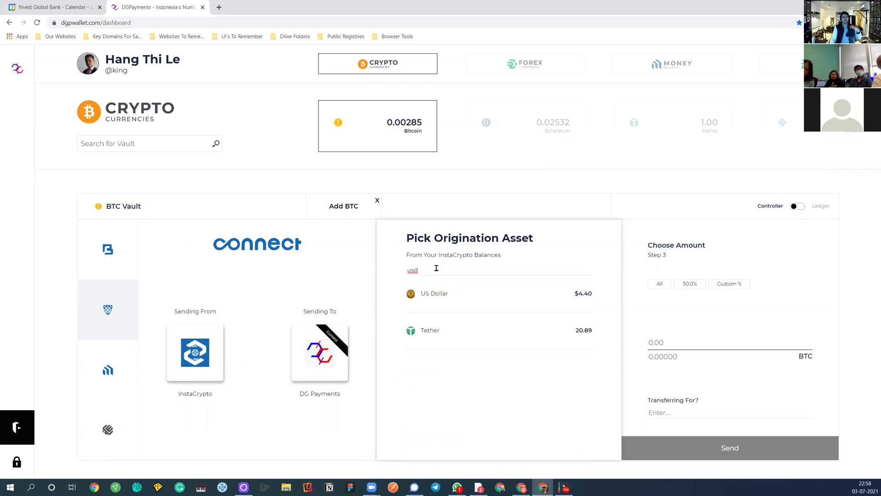
click(440, 293)
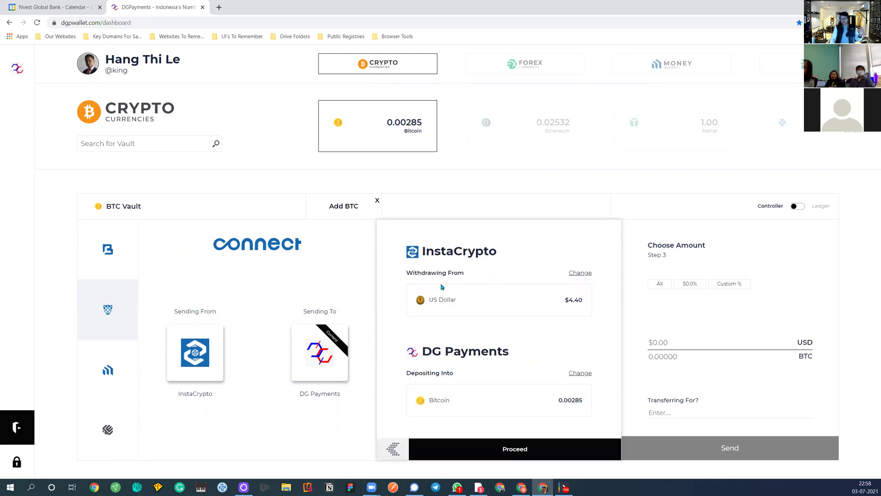
click(678, 341)
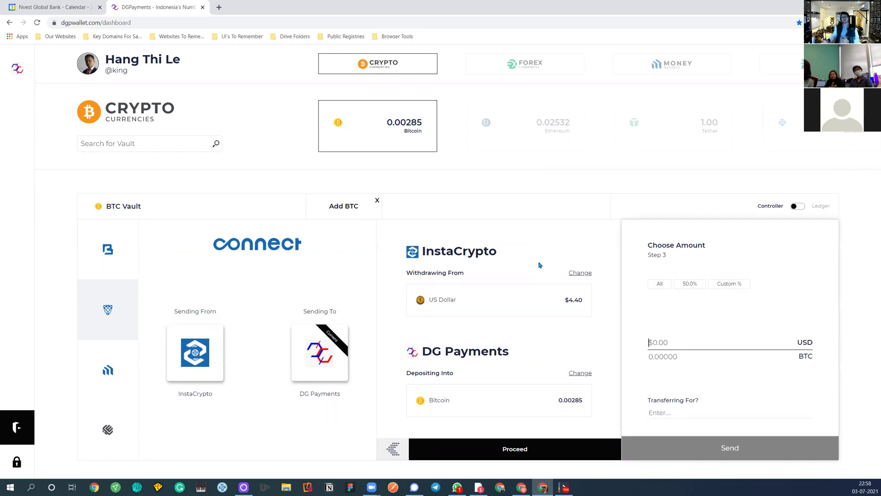
click(580, 273)
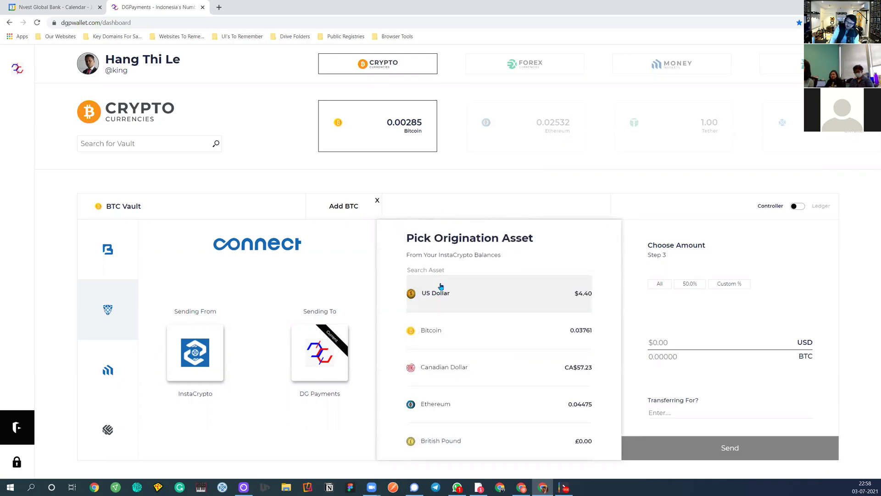
click(446, 330)
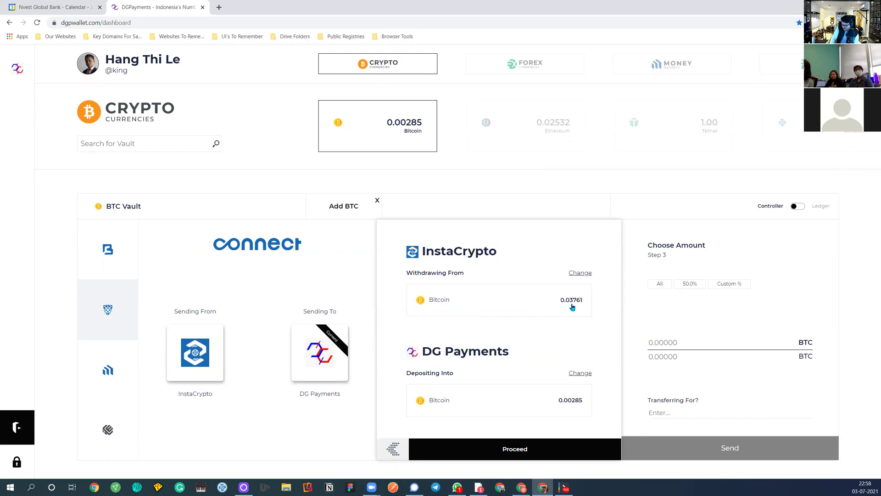
Send 50% (0.01880 BTC) with purpose 'this' to the BTC Vault and return to the form
click(686, 285)
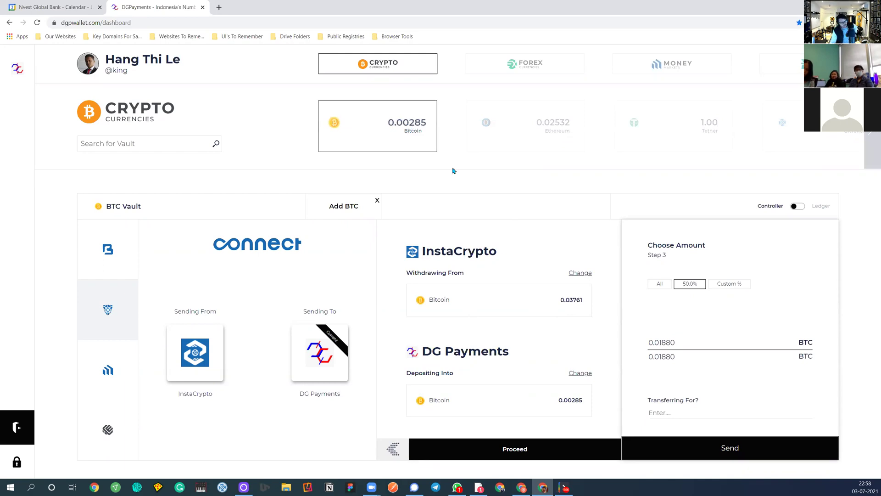
click(652, 409)
text(this is for milk)
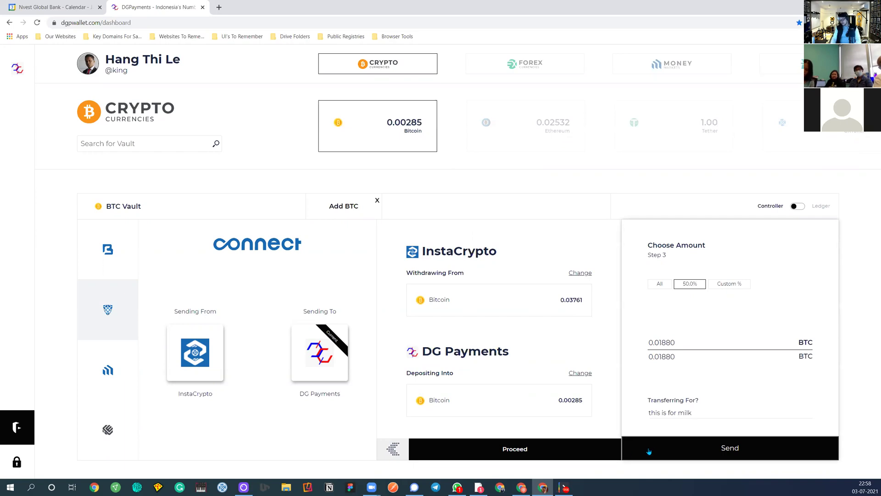
click(649, 451)
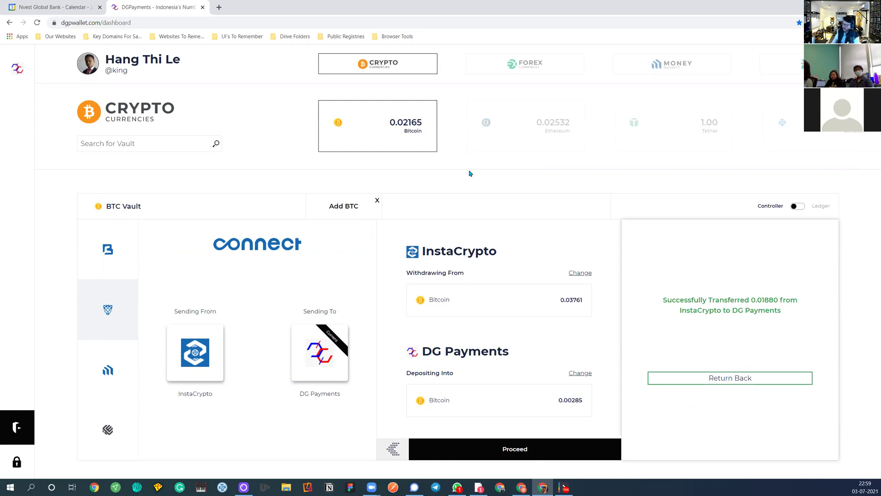
click(708, 380)
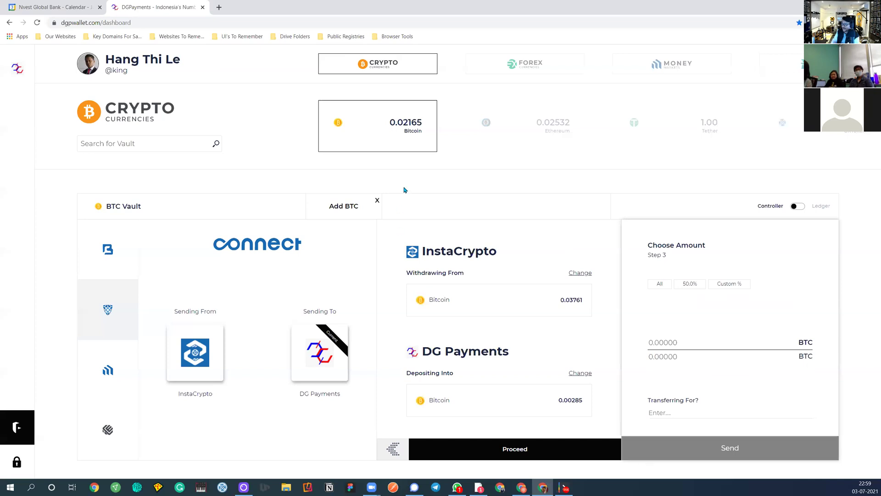
Withdraw 25% (0.00020 BTC) of the Money Markets Bitcoin earnings into the BTC Vault
click(113, 368)
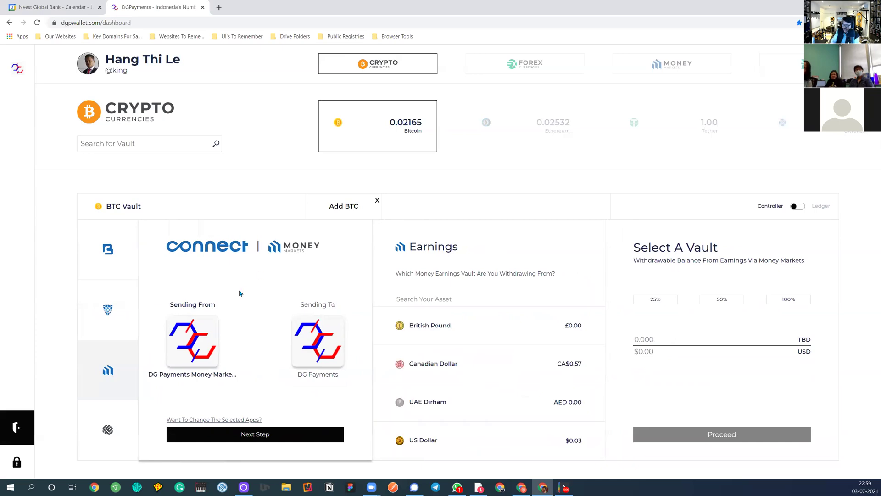
scroll(448, 335, down, 3)
scroll(448, 335, down, 5)
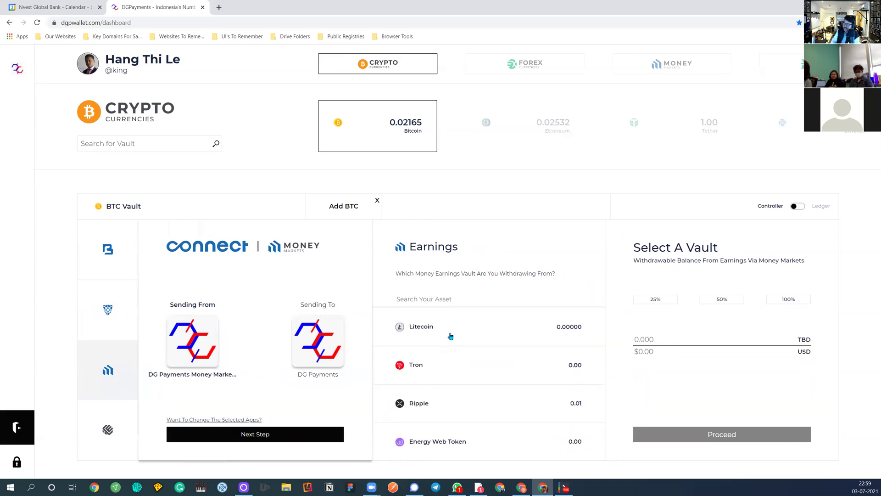
scroll(445, 337, down, 5)
scroll(443, 400, down, 2)
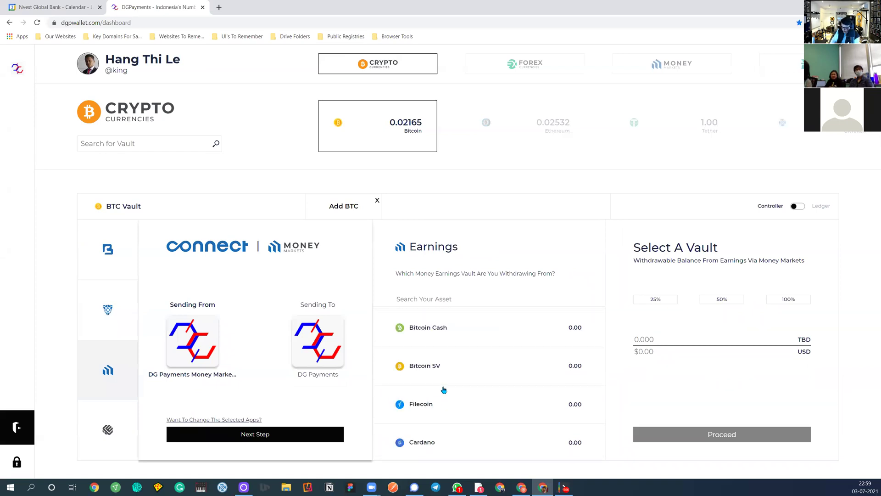
scroll(444, 389, down, 4)
scroll(445, 387, up, 11)
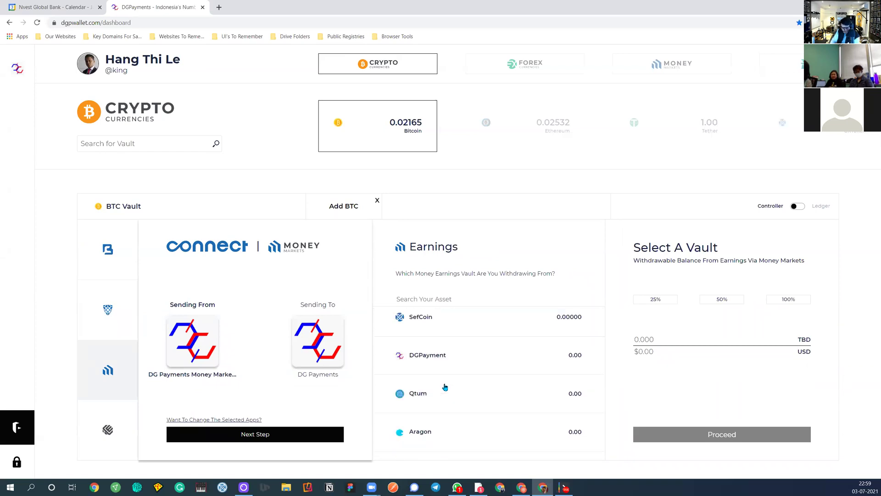
scroll(445, 387, up, 5)
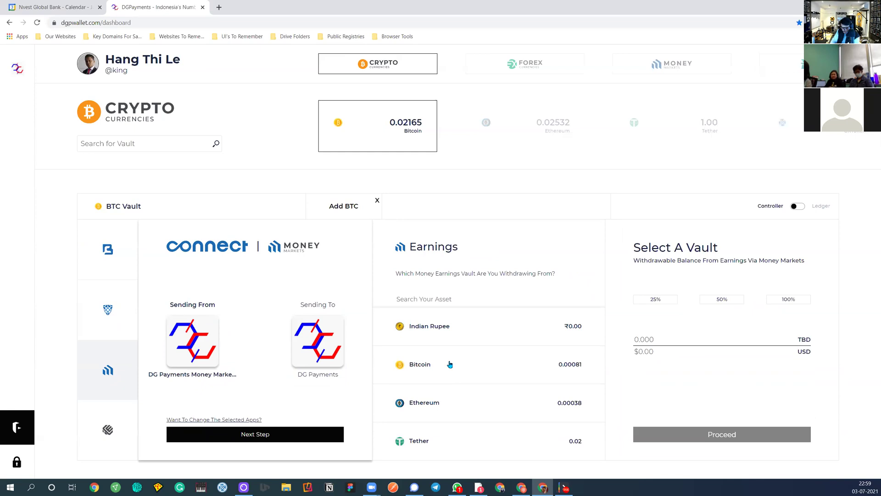
click(564, 369)
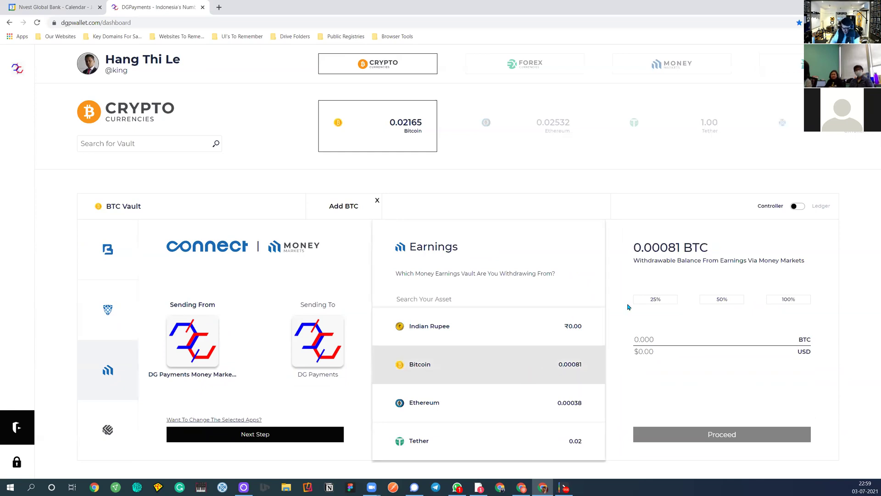
click(664, 301)
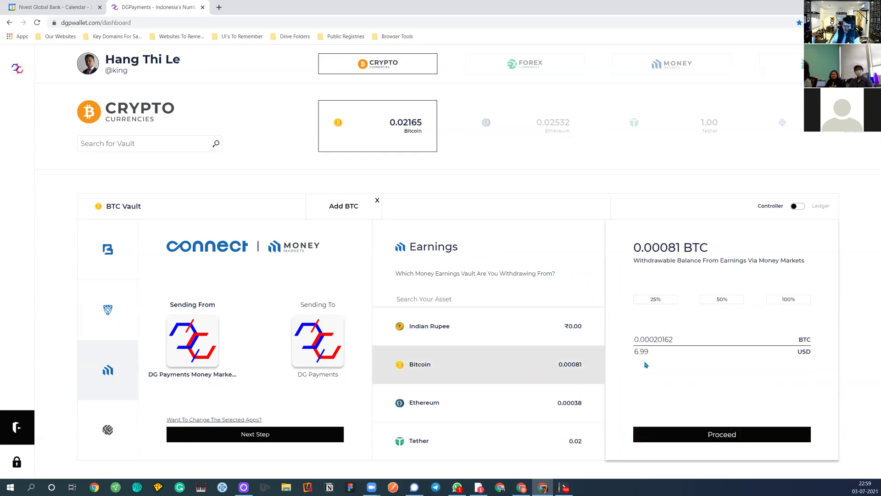
click(640, 439)
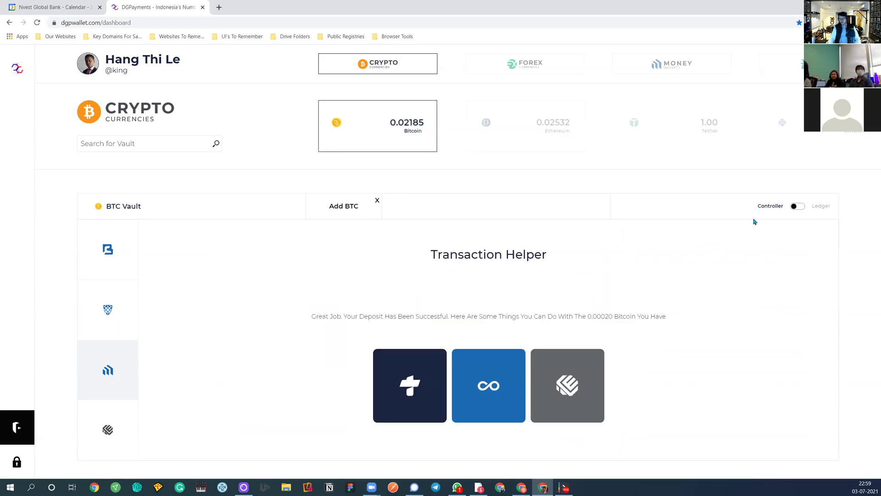
Inspect the 0.01880 and 0.00020 Bitcoin deposits in the Ledger, then return to the dashboard
click(796, 207)
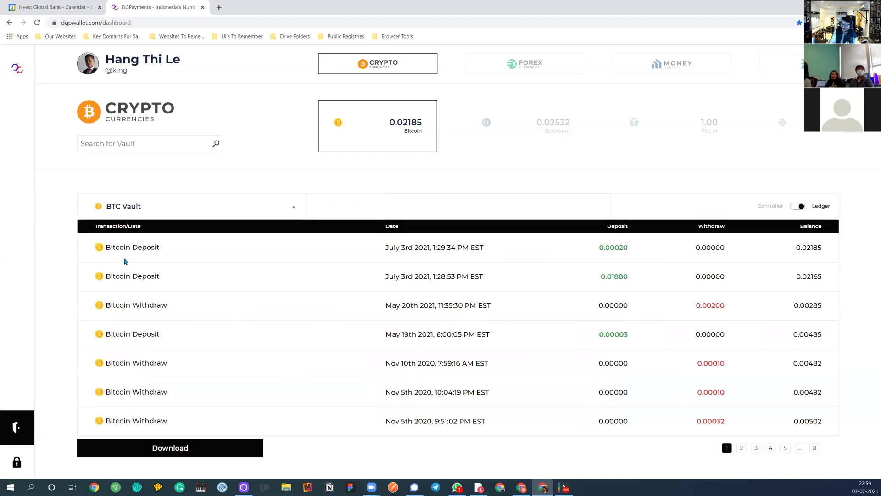
click(409, 275)
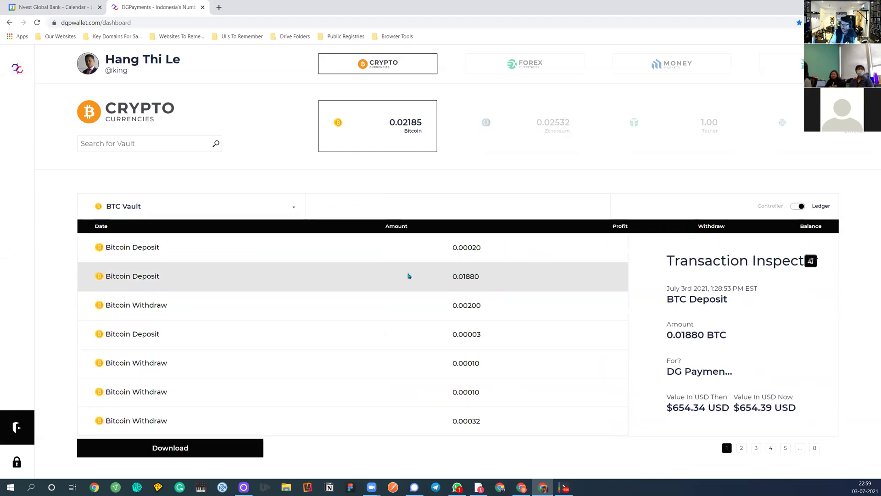
click(414, 254)
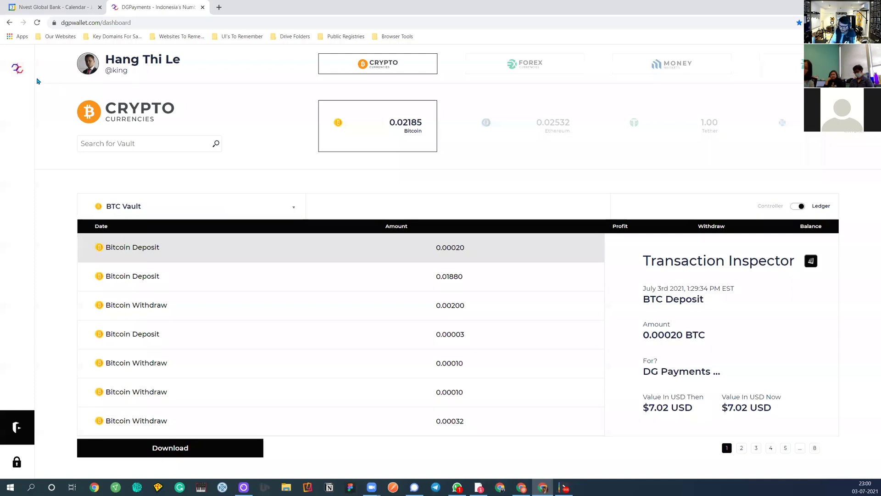
click(18, 68)
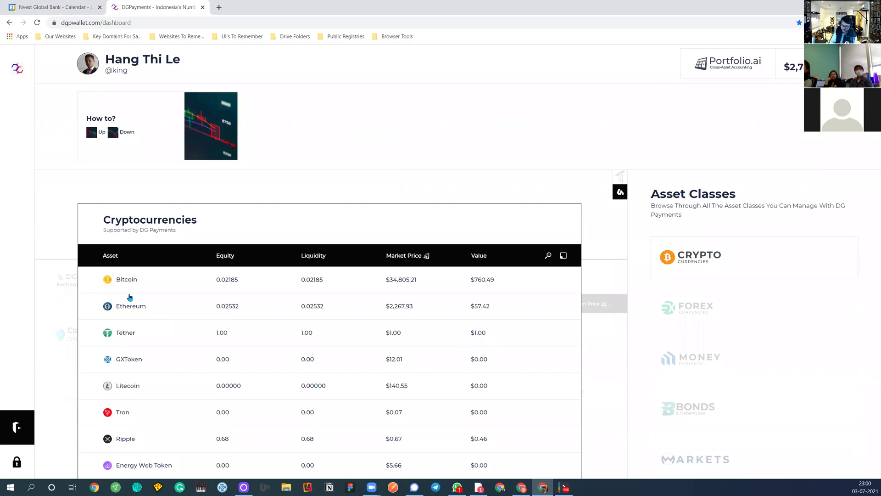
Open Bitcoin's Blockcheck transfer options and choose sending to a known wallet address
click(132, 280)
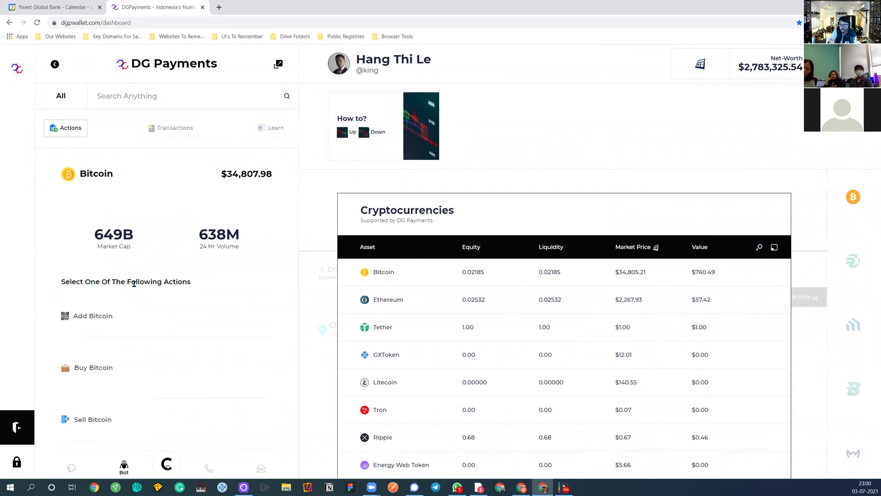
scroll(123, 365, down, 3)
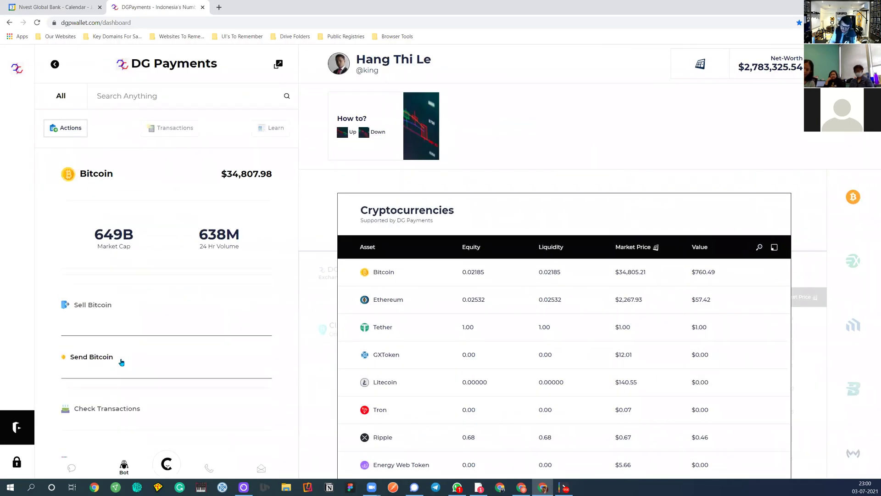
click(122, 362)
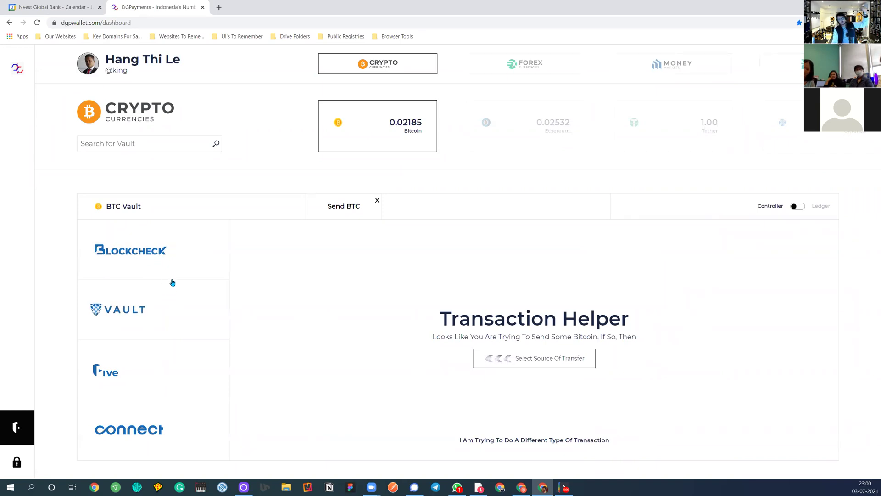
click(139, 254)
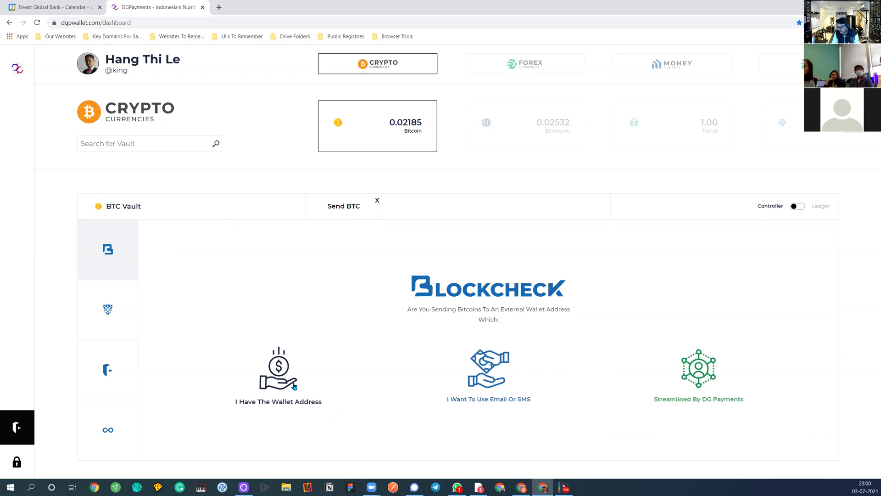
click(274, 376)
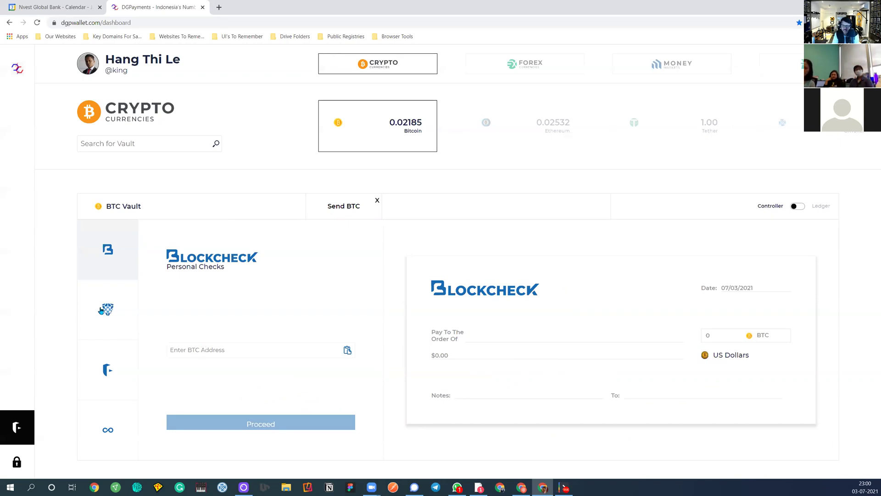
Switch to vault-to-vault sending, then abandon it for a Connect transfer of Bitcoin
click(102, 311)
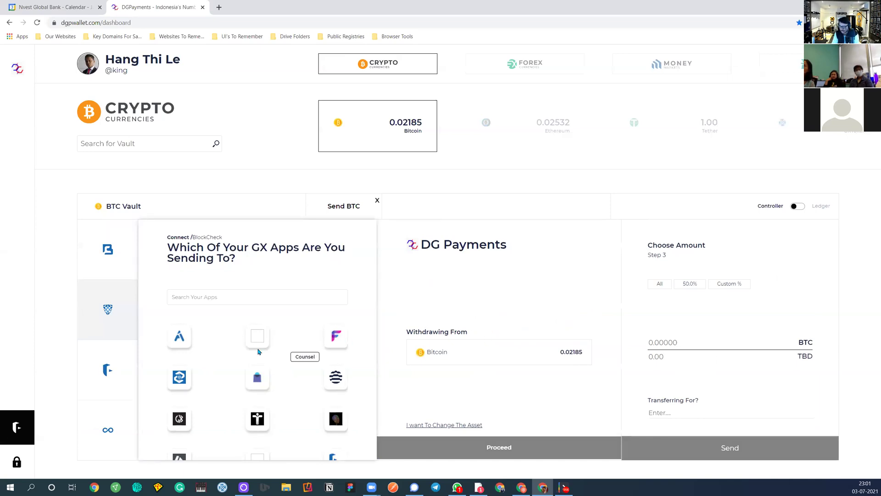
click(117, 427)
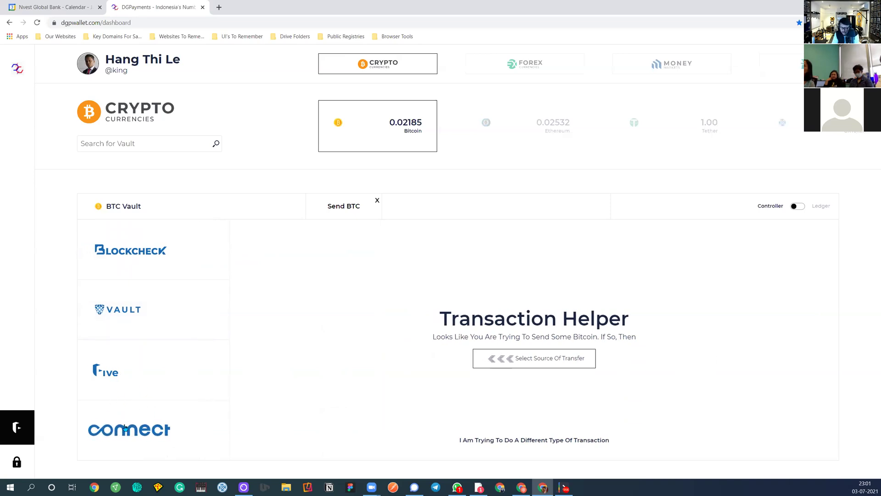
click(130, 429)
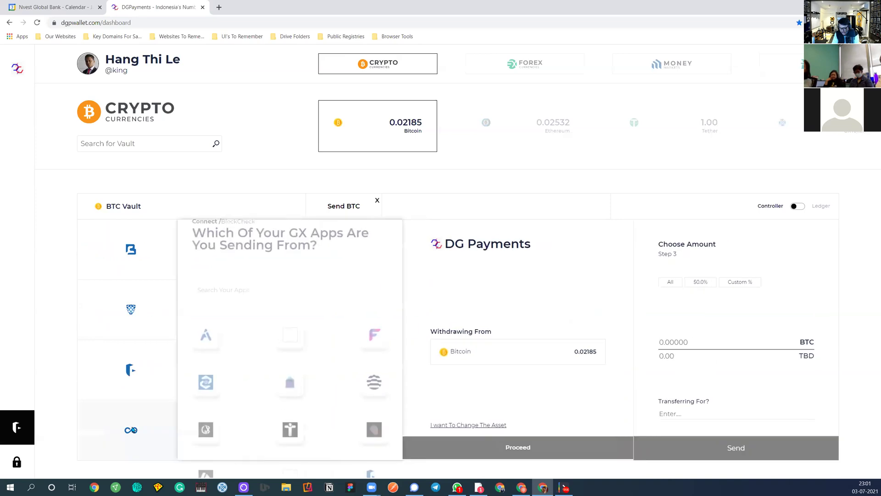
Search 'dg', pick DG Payments as the sending app, and send to another GX user
click(234, 294)
text(dg)
click(177, 342)
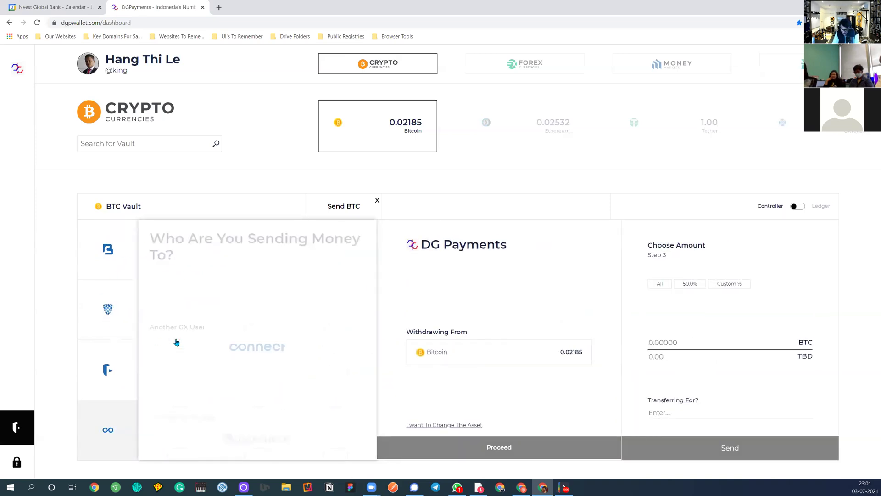
click(228, 347)
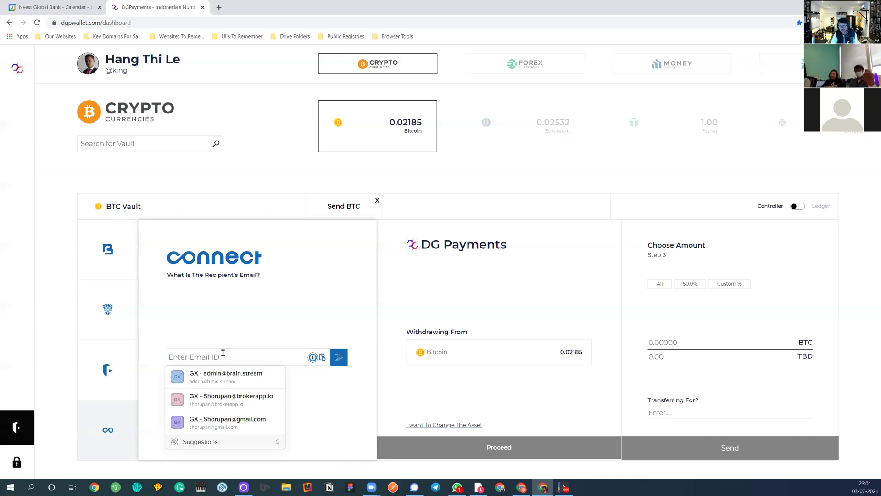
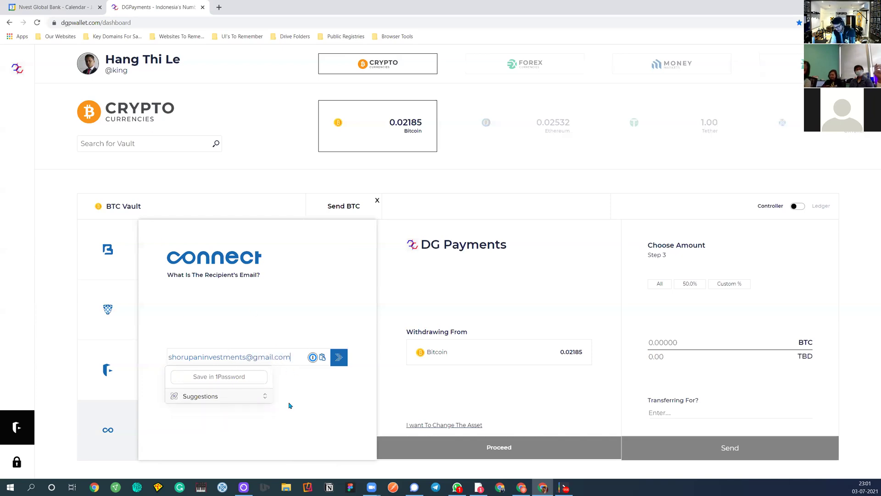
Enter the recipient's e-mail address, submit it, and confirm the found recipient
click(339, 357)
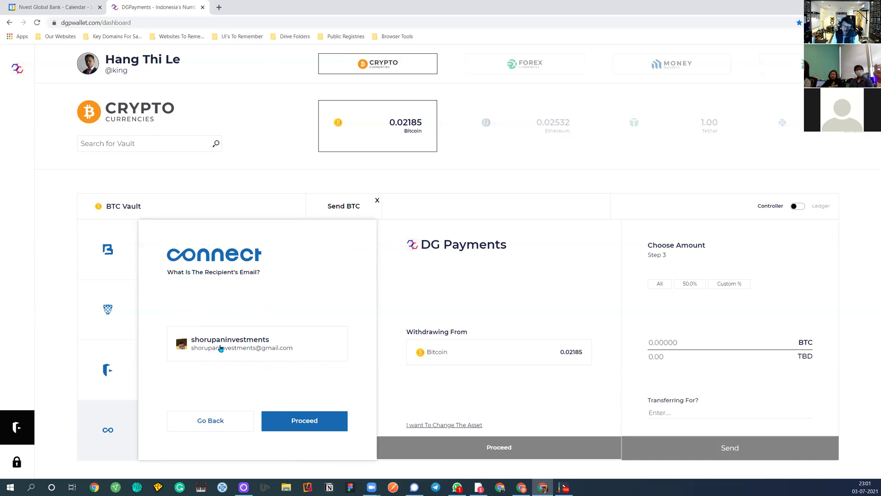
click(293, 418)
Pick DG Payments as the recipient's destination app
scroll(211, 304, down, 10)
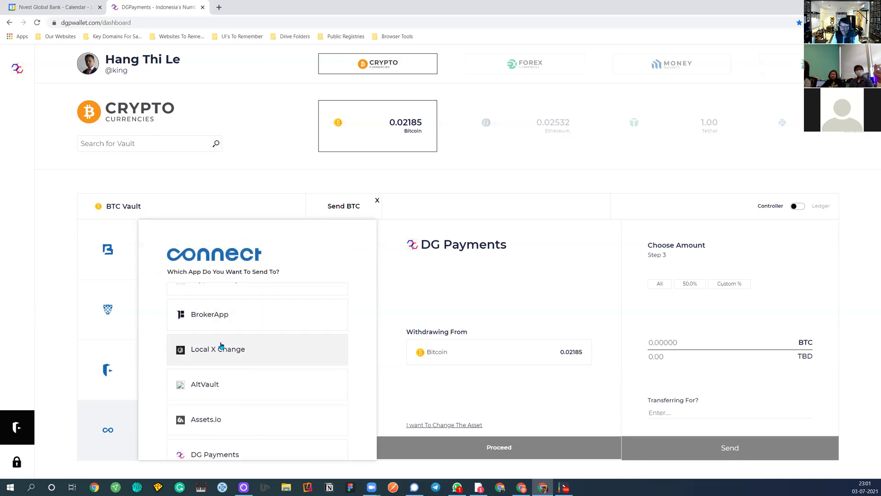
scroll(204, 367, down, 5)
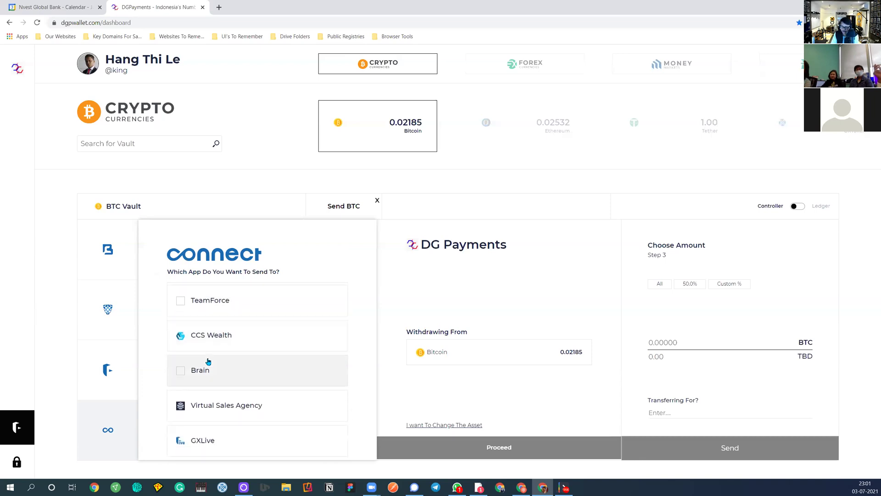
click(213, 320)
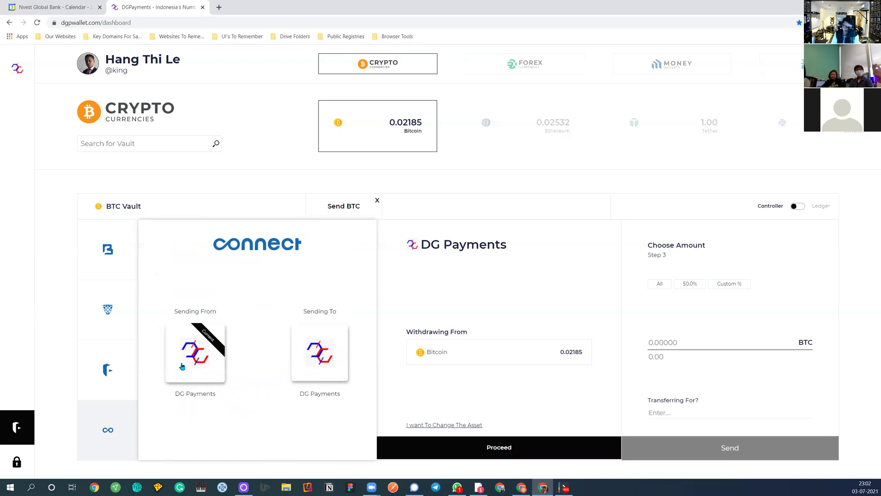
click(519, 452)
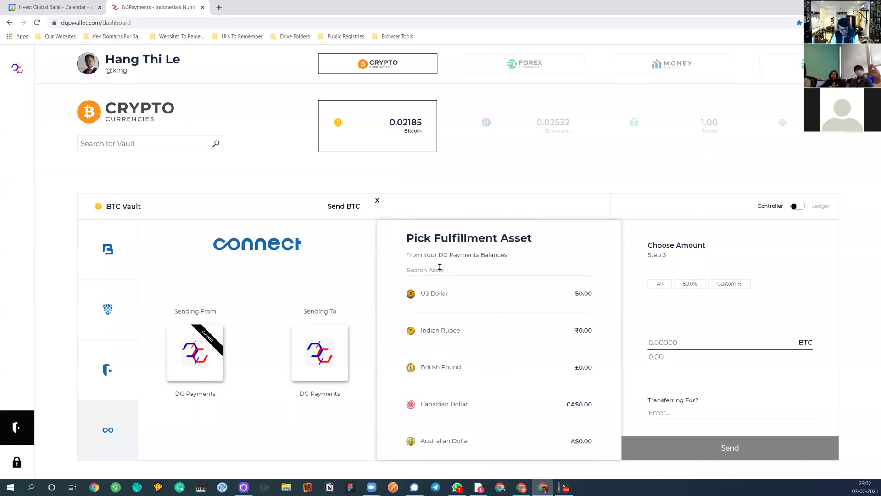
Pick Bitcoin as the fulfillment asset and set the amount to 50% (0.01093 BTC)
text(bit)
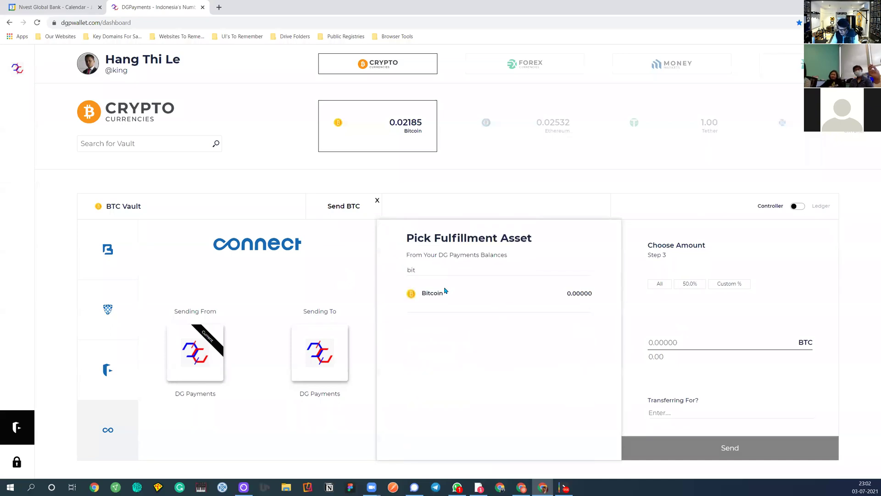
click(442, 293)
click(690, 284)
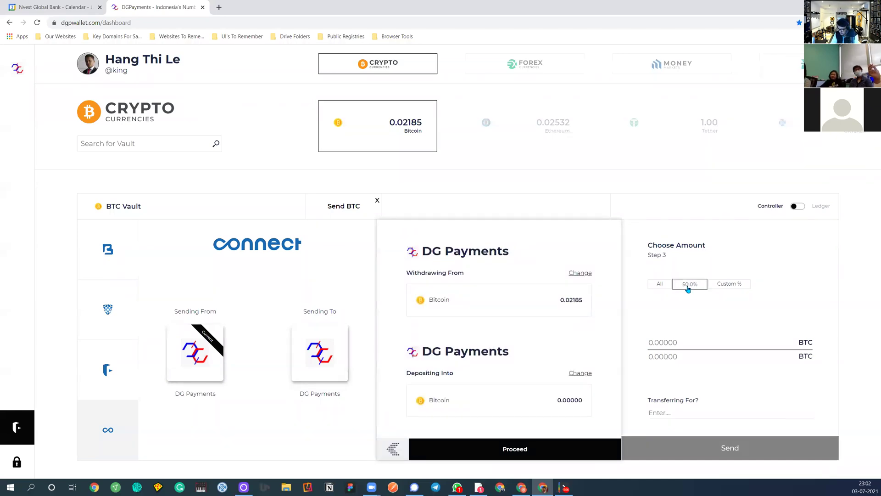
Add the note 'this is for lunch' and send the Bitcoin transfer
click(672, 416)
text(this is for lunch)
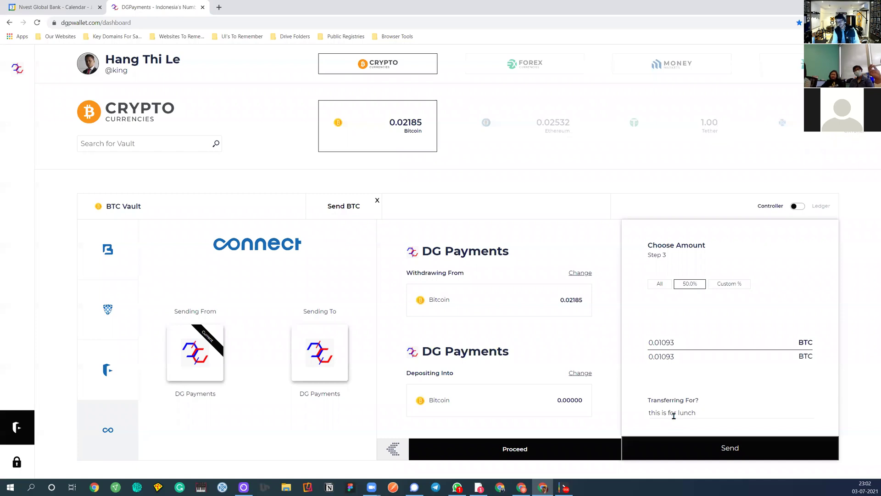
click(692, 443)
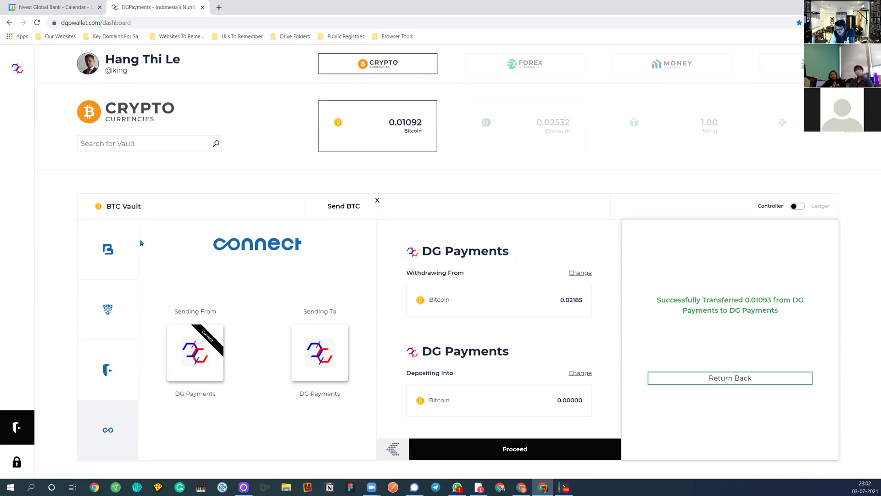
click(108, 243)
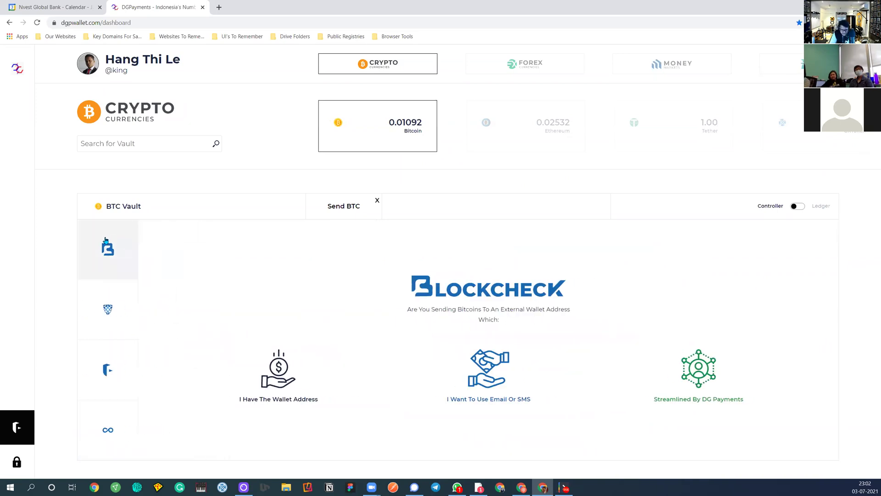
Open My Checkbook, scroll the saved destinations, and return to the dashboard home
click(572, 347)
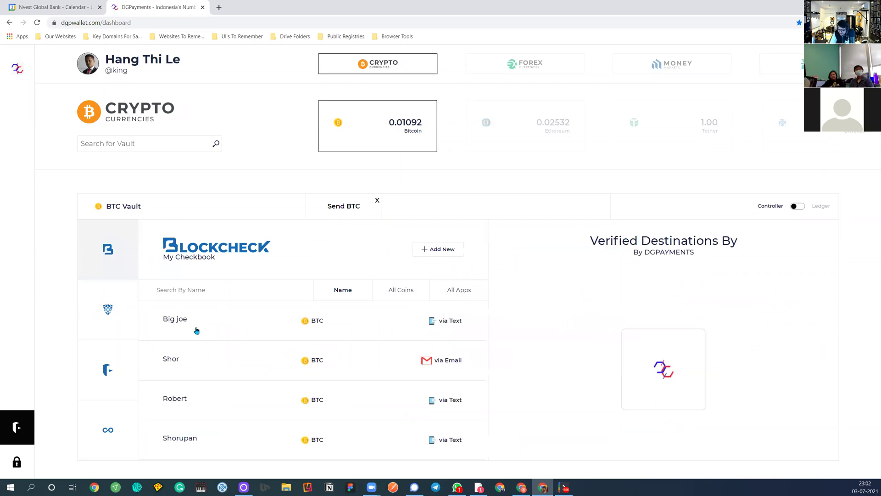
scroll(193, 333, down, 3)
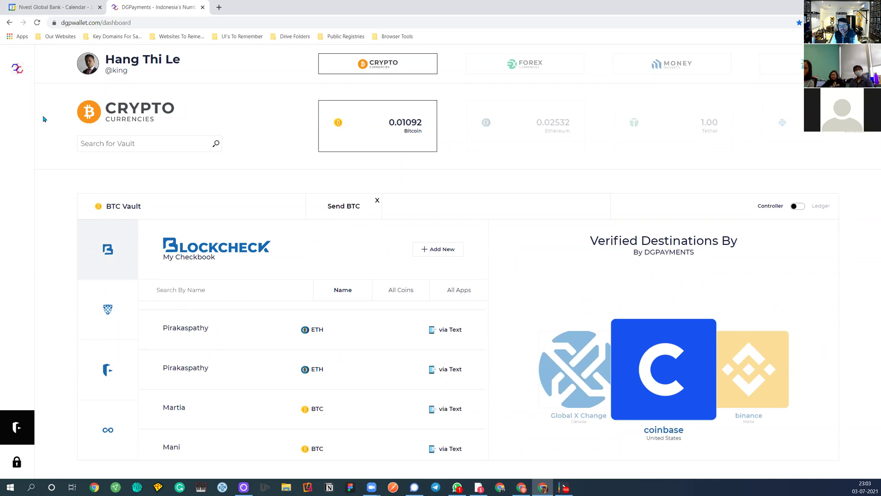
click(18, 69)
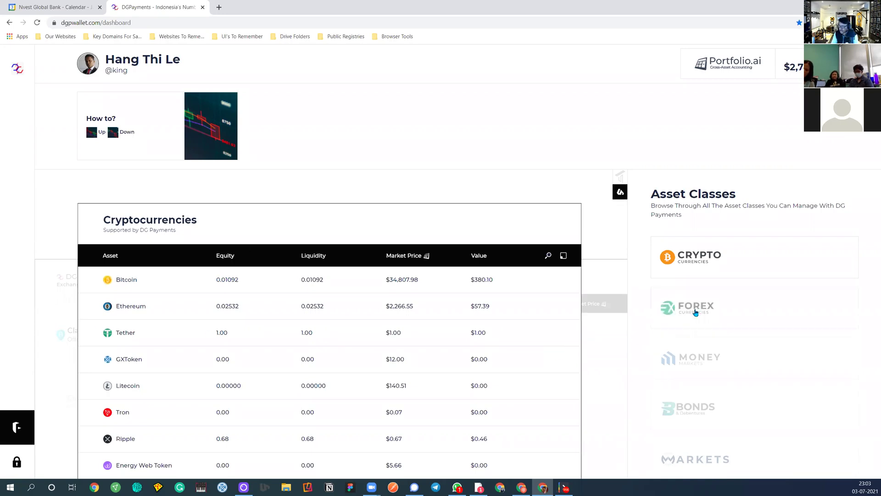
View Canadian Dollar in the FOREX table, then open Bitcoin and choose Buy Bitcoin
click(662, 307)
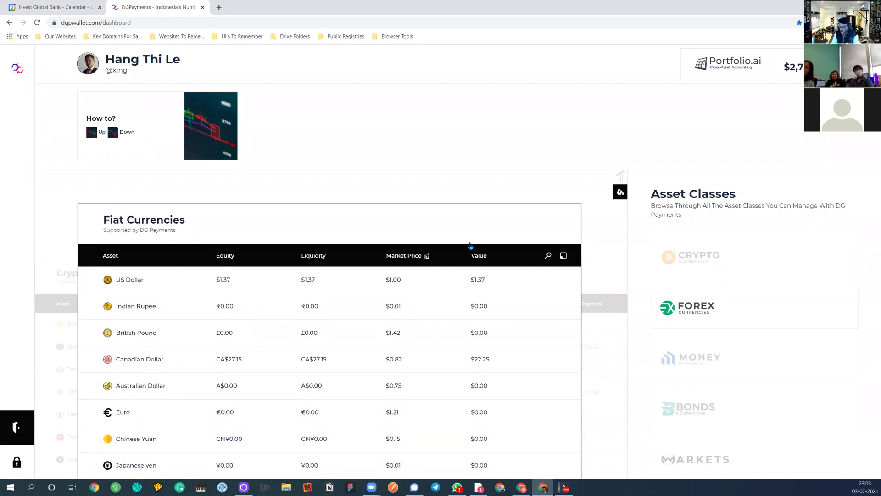
click(191, 362)
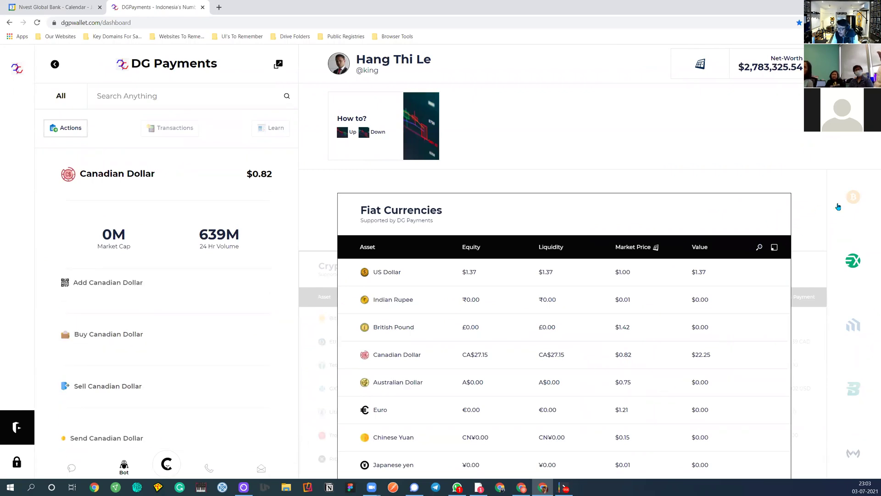
click(858, 202)
click(430, 279)
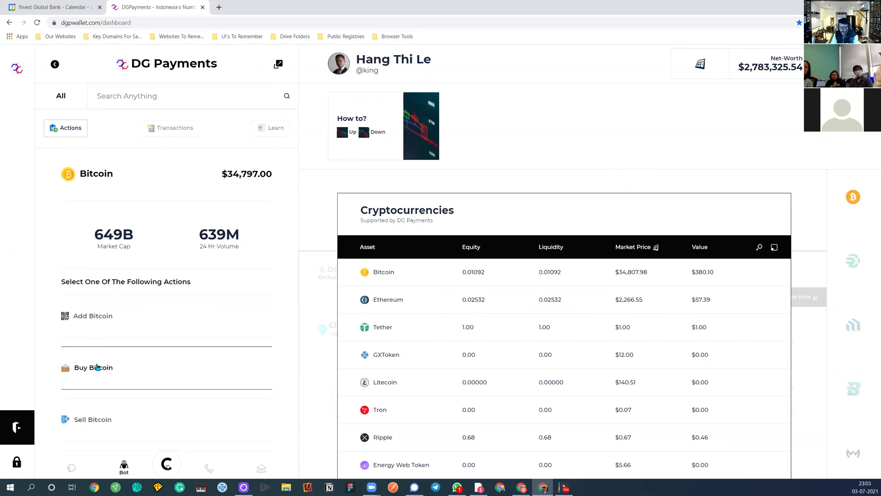
click(97, 367)
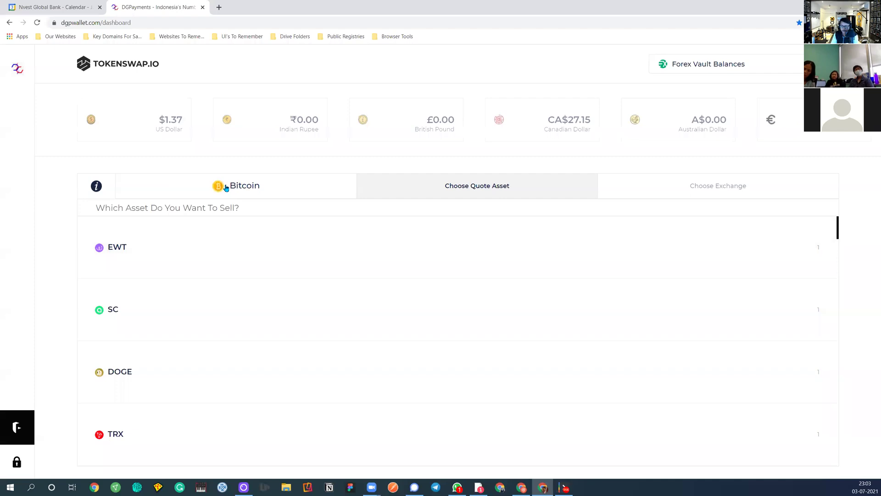
Search 'can', choose Canadian Dollar as the quote asset, and pick Global X Change
click(166, 207)
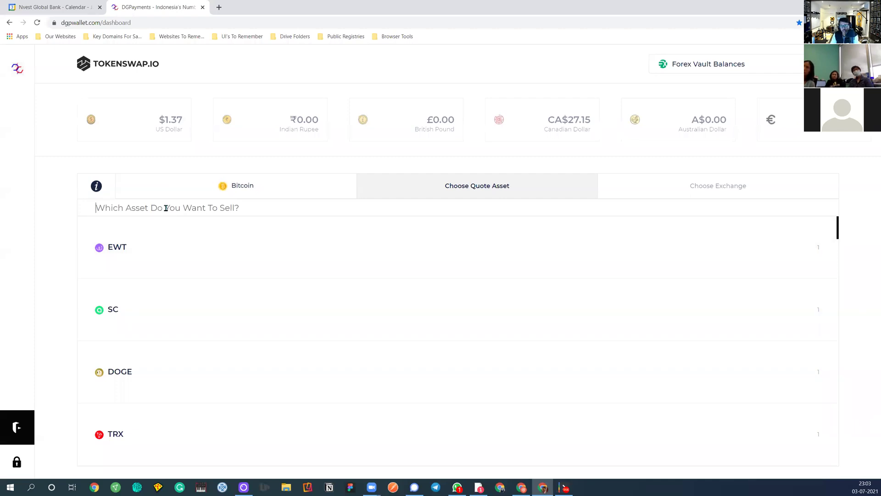
text(can)
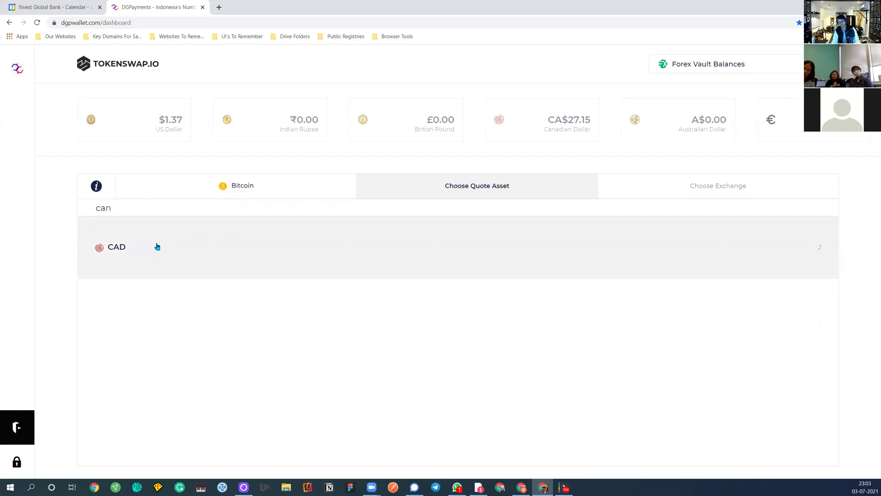
click(166, 239)
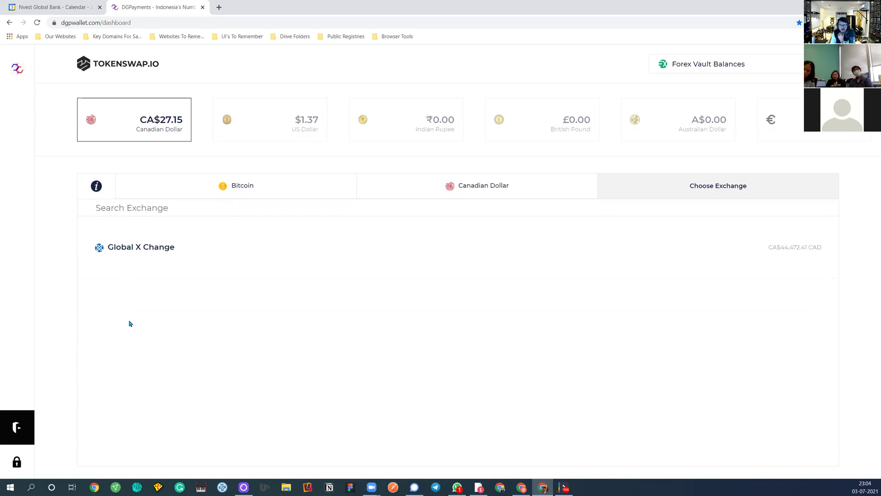
click(136, 255)
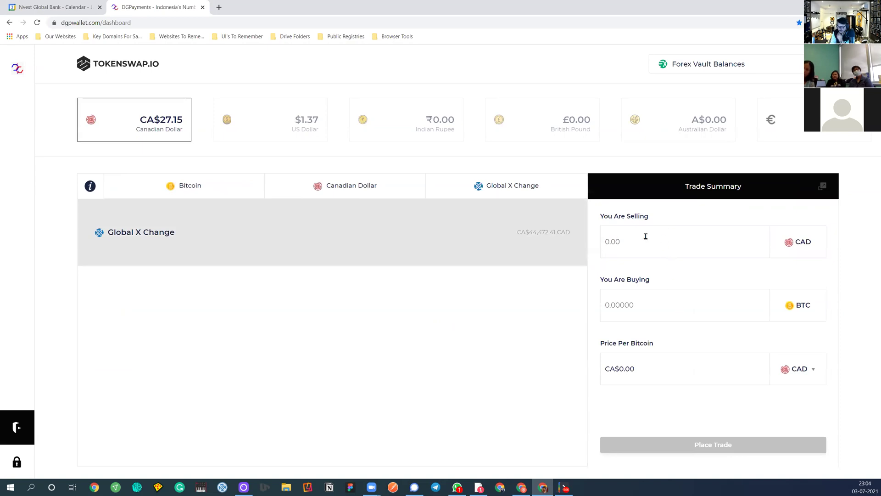
Enter 20 CAD to sell, show the Bitcoin price in British Pounds, and review the Trade Audit
click(645, 236)
text(20)
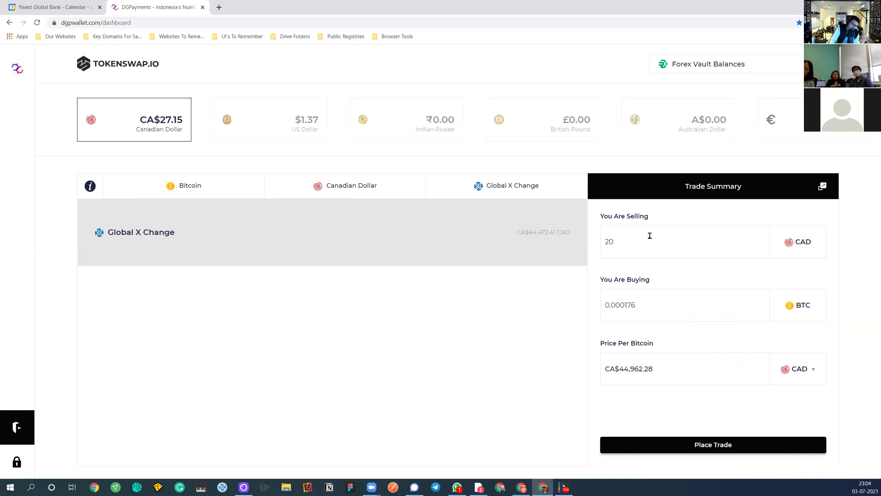
click(797, 373)
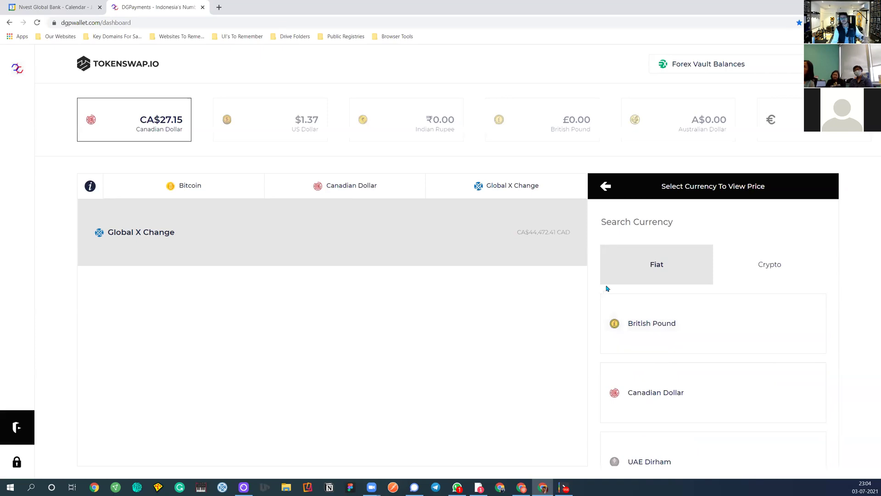
click(664, 330)
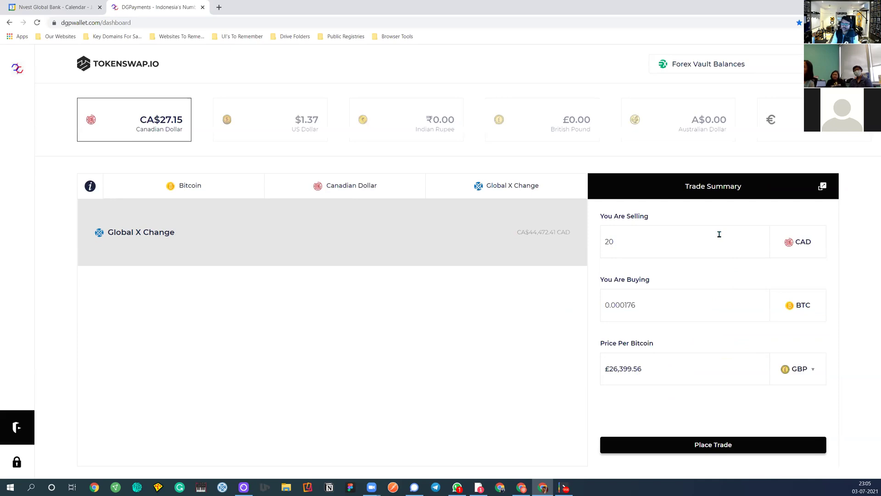
click(822, 188)
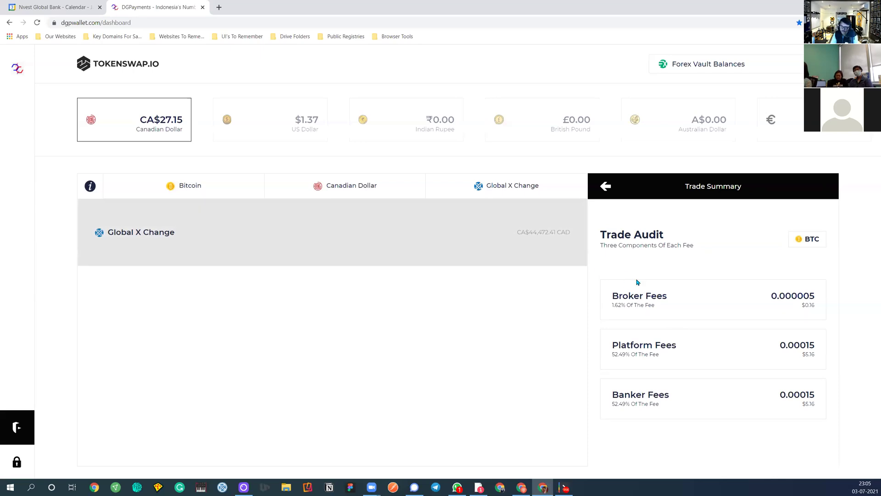
click(606, 186)
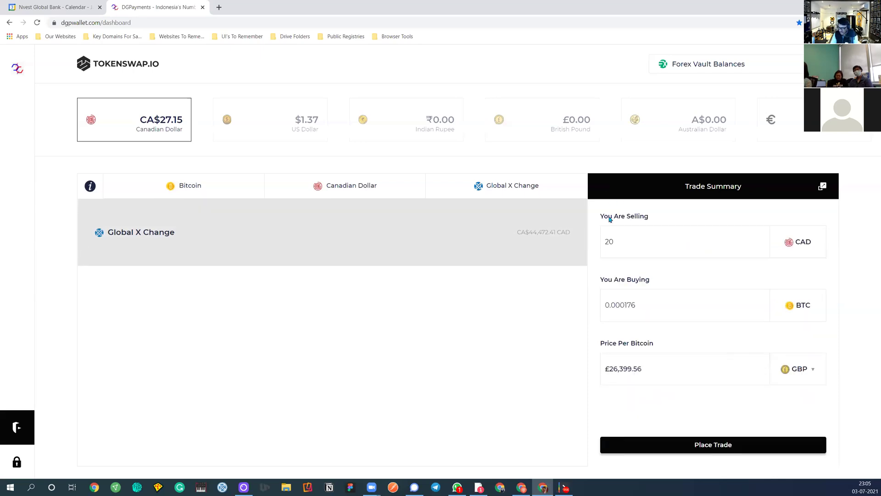
Place the CA$20 trade for 0.00018 BTC, review the resulting balances, and close the confirmation
click(692, 442)
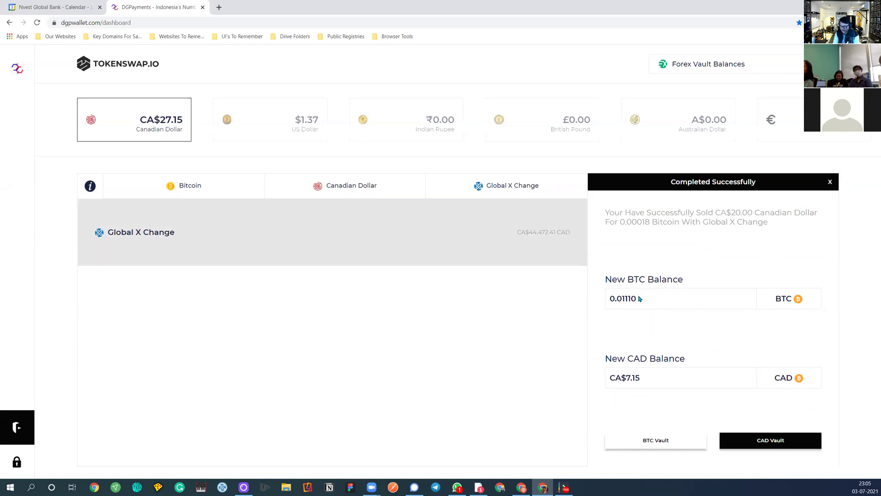
double_click(638, 380)
click(302, 129)
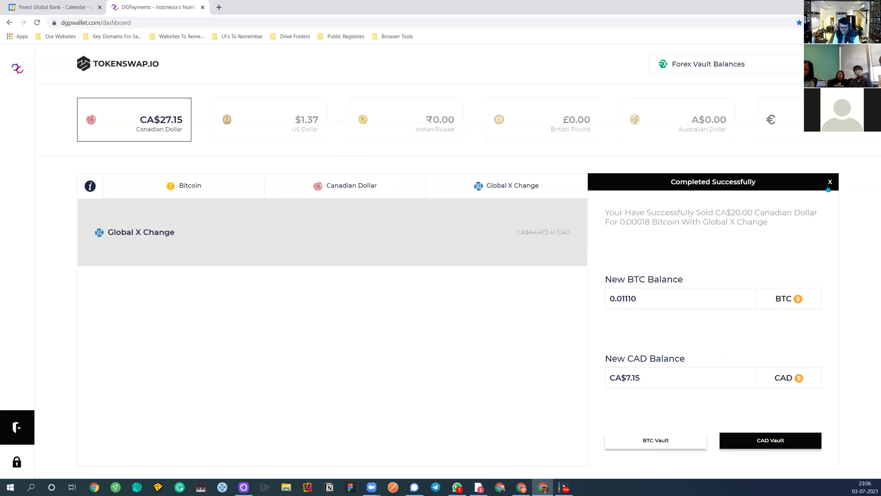
click(830, 182)
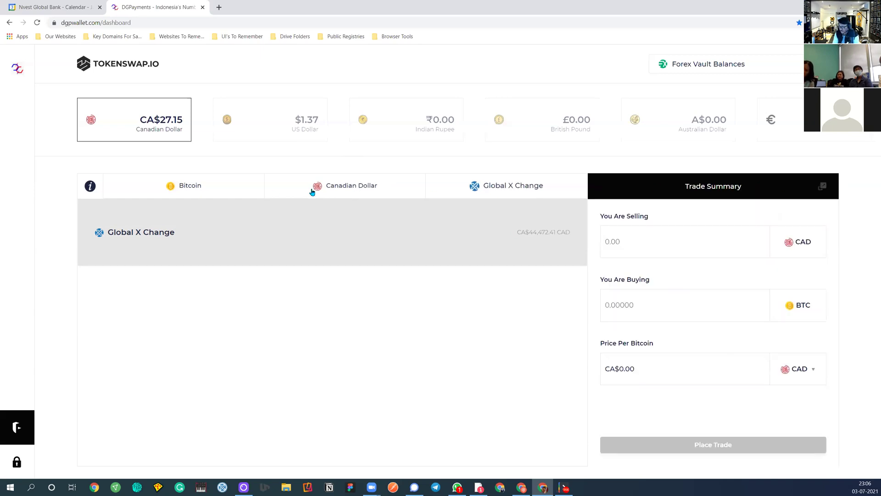
Open the buy-asset picker, visit the DG Payments App Store, and return to TokenSwap
click(189, 187)
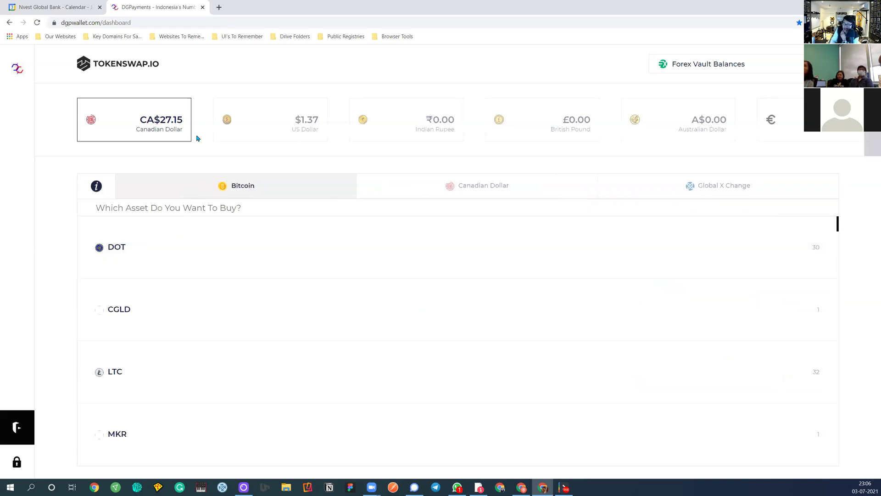
click(17, 427)
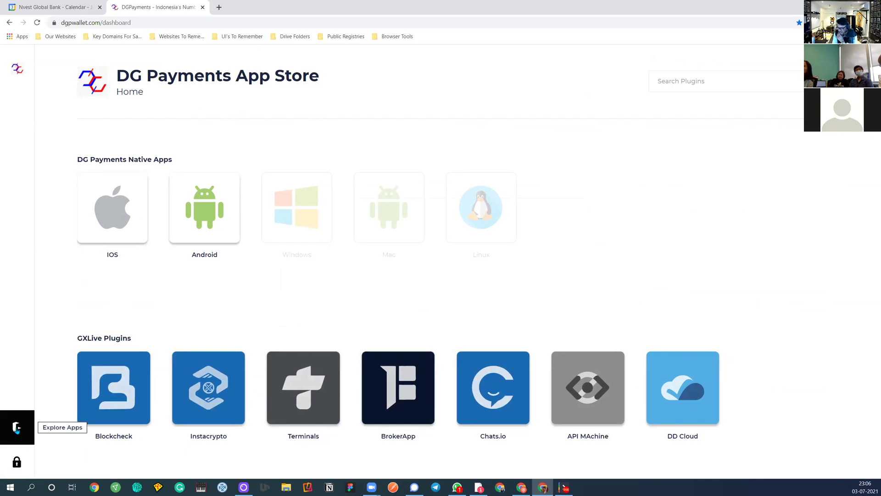
click(17, 427)
Choose Cardano to buy and Tether to sell, check the Vault Balances views, then return to the dashboard
scroll(118, 272, down, 5)
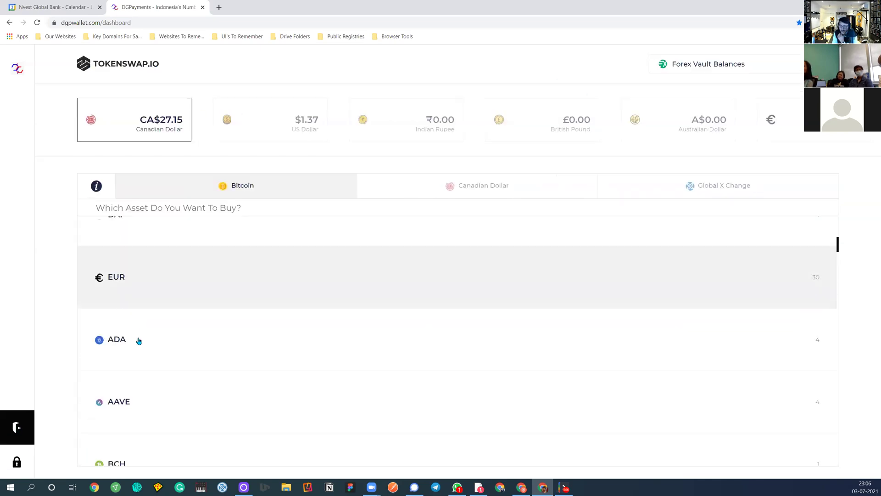
scroll(137, 338, down, 1)
click(110, 246)
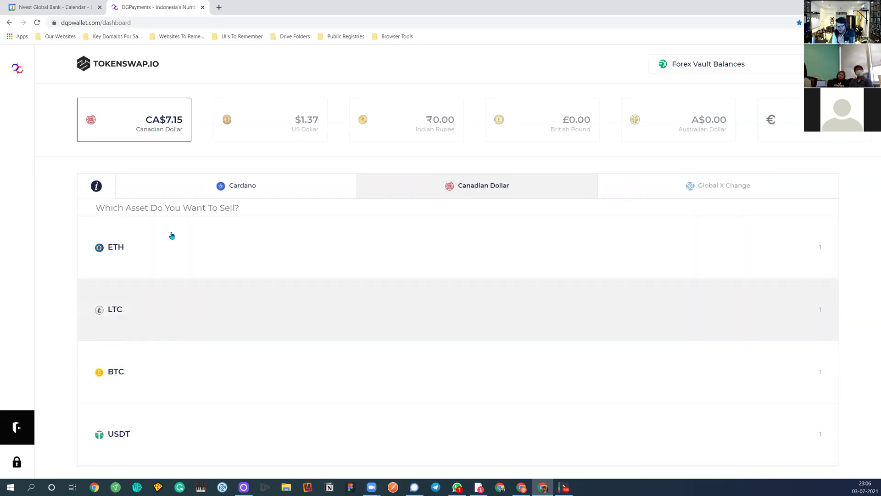
click(126, 429)
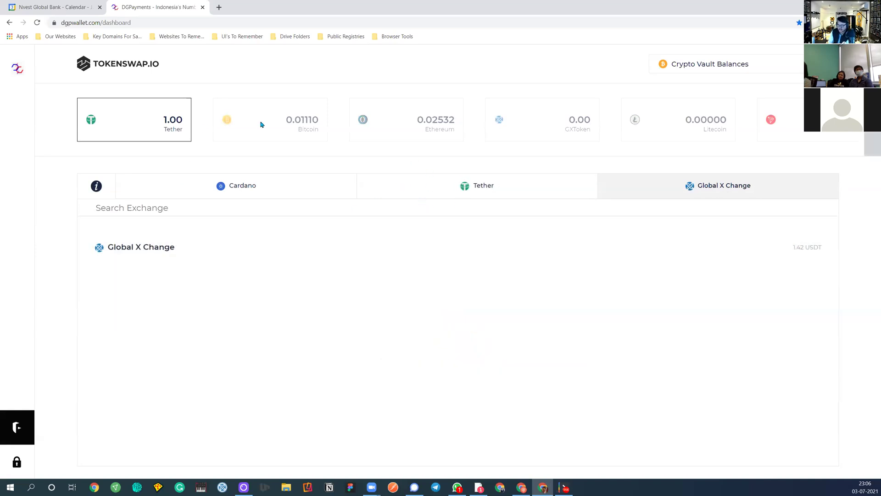
click(782, 67)
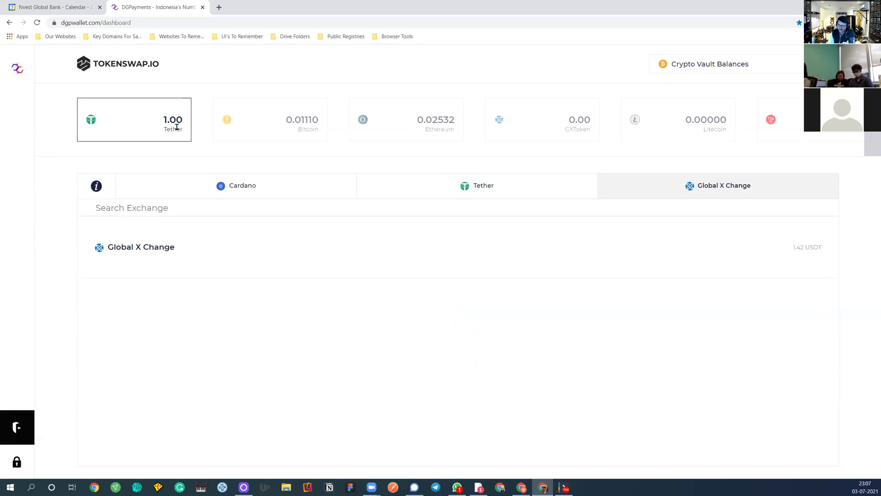
click(16, 71)
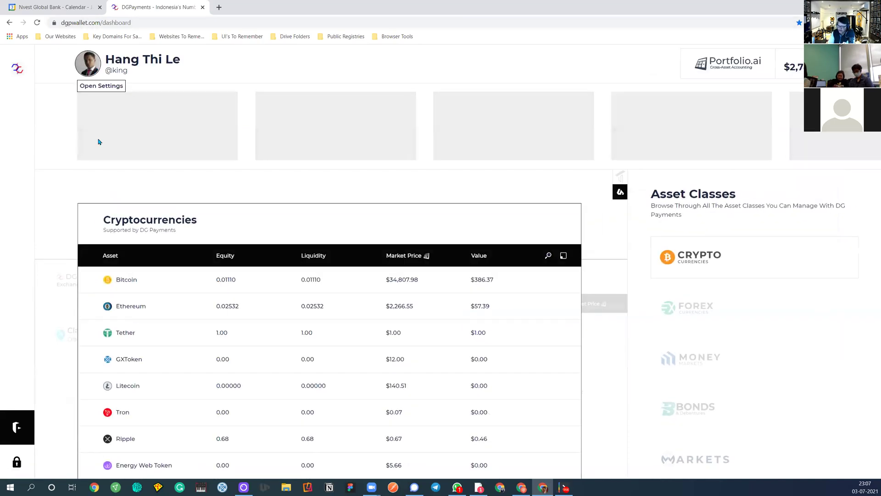
click(135, 279)
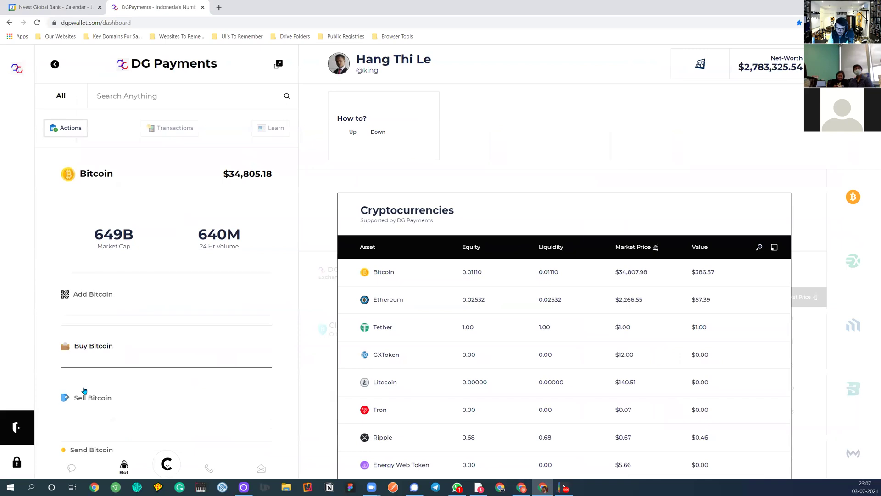
click(90, 385)
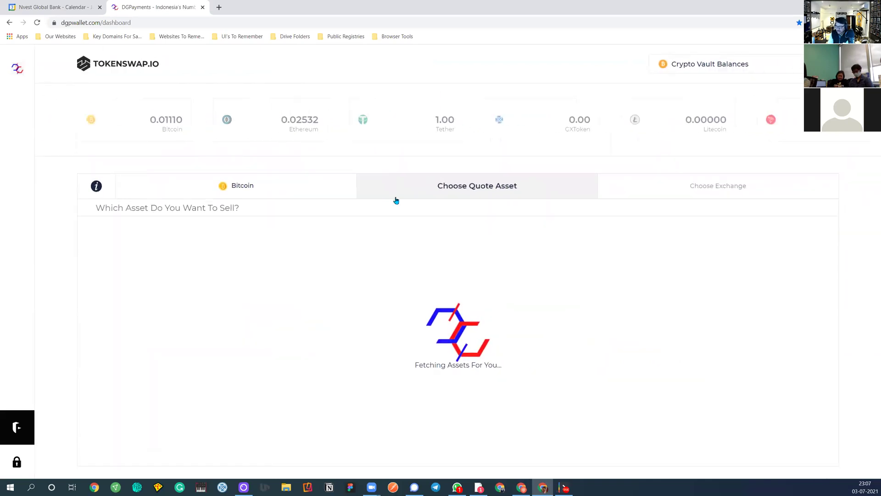
scroll(157, 376, down, 3)
scroll(155, 372, up, 3)
scroll(154, 371, down, 8)
scroll(155, 371, up, 5)
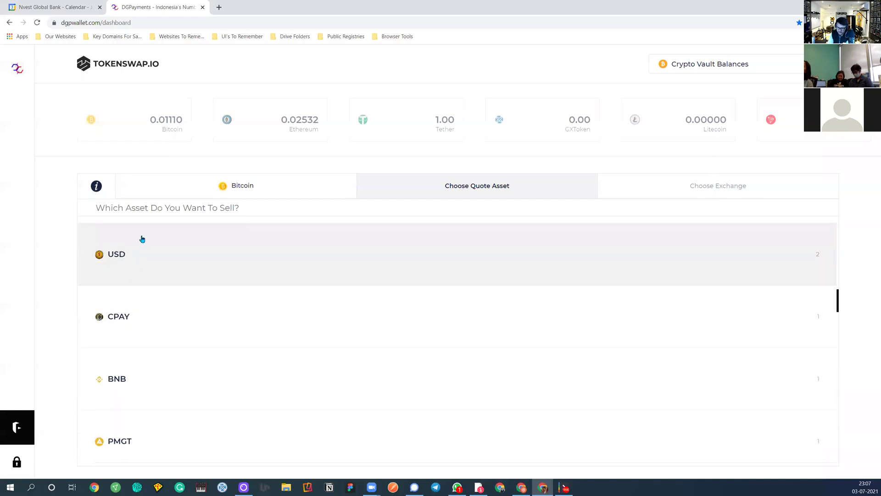
click(145, 220)
text(cad)
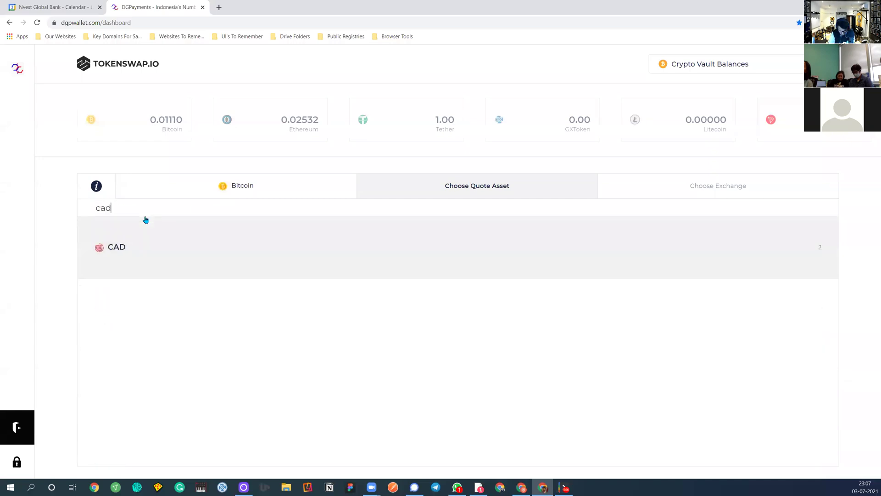
click(168, 232)
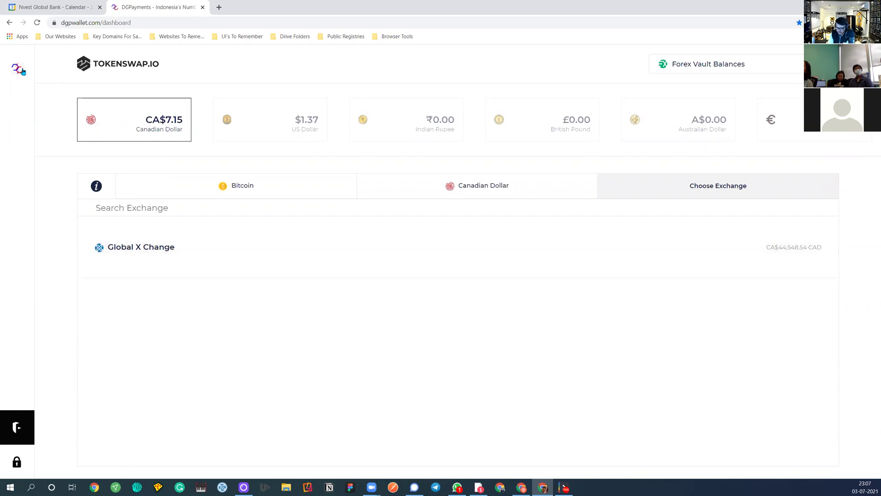
click(18, 69)
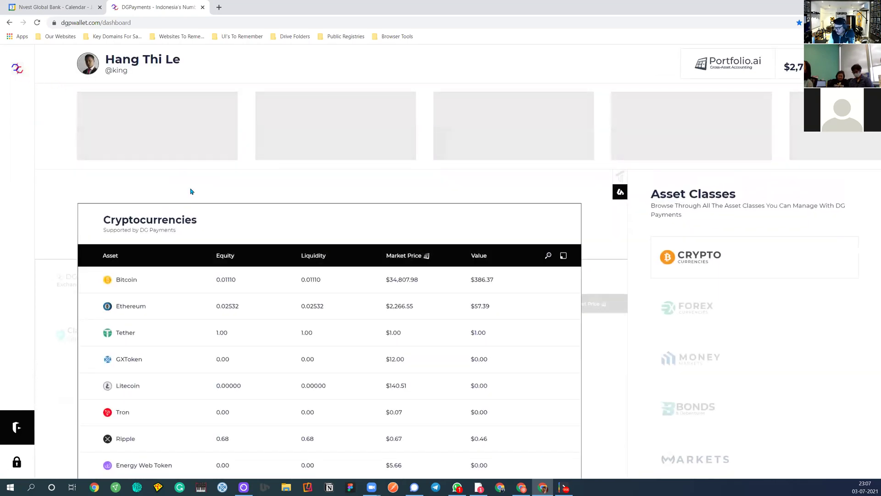
Open Bitcoin's details and actions and scroll through them
click(117, 281)
scroll(128, 285, down, 2)
scroll(121, 366, down, 1)
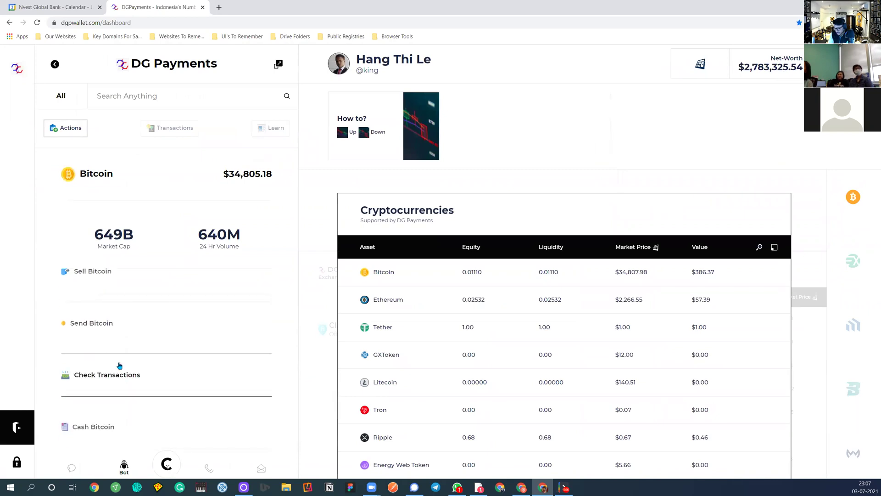
scroll(119, 365, up, 3)
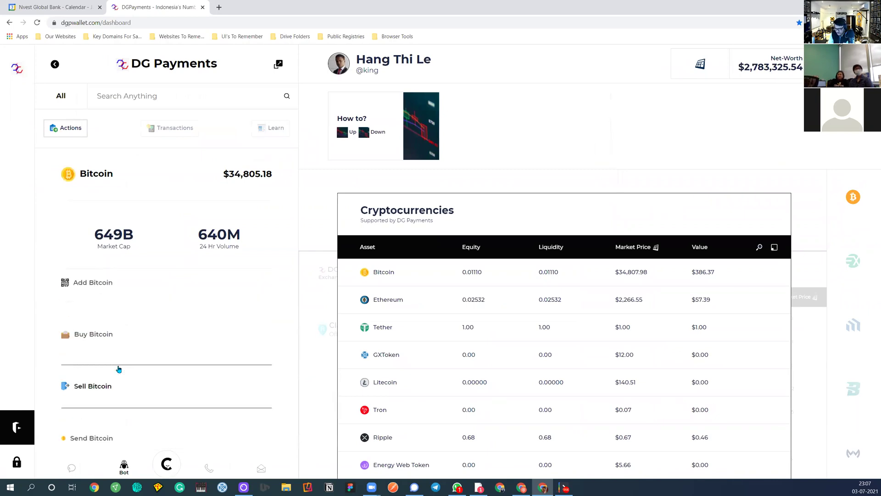
scroll(119, 339, up, 1)
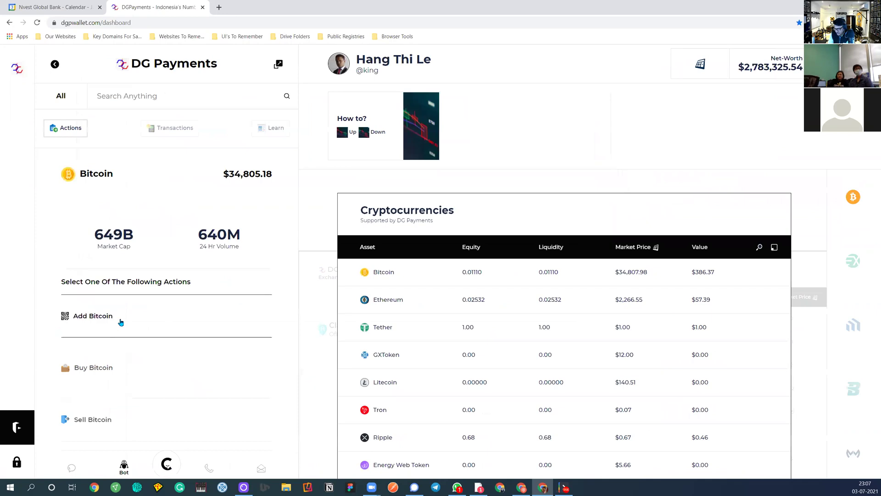
scroll(121, 323, down, 3)
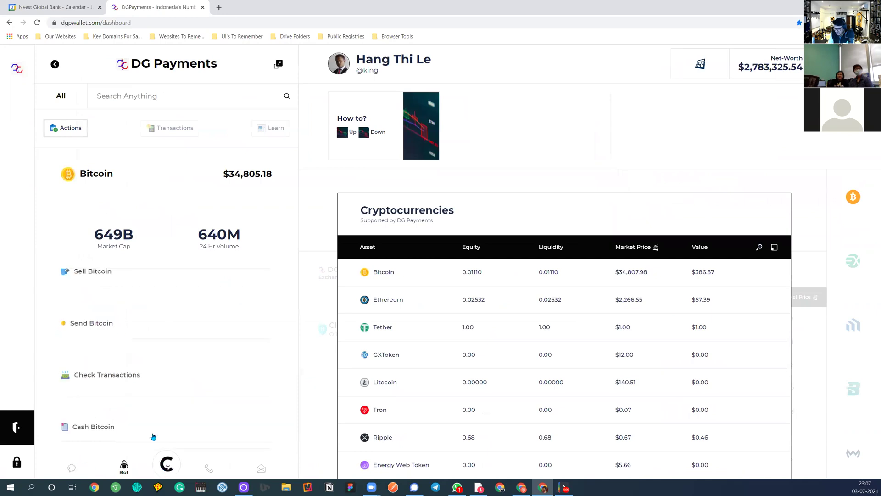
scroll(112, 332, up, 3)
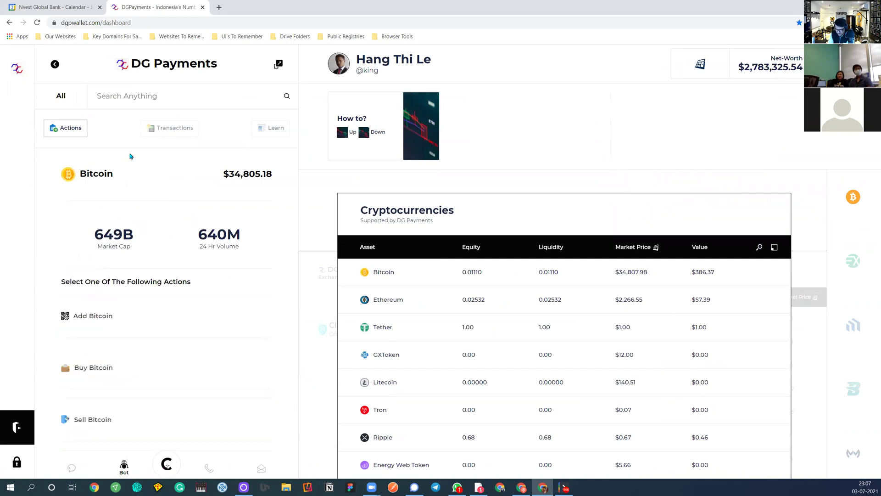
Hide the wallet panel, scroll the Asset Classes list, and reopen the panel
click(17, 69)
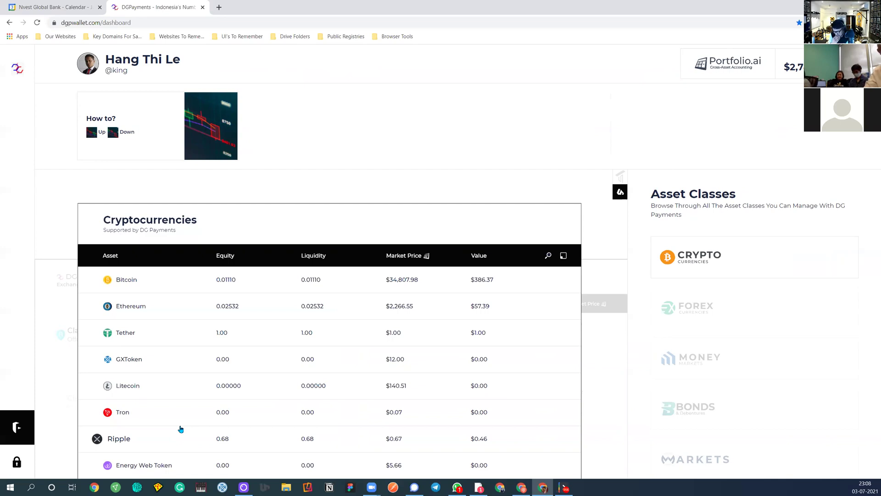
scroll(723, 412, down, 2)
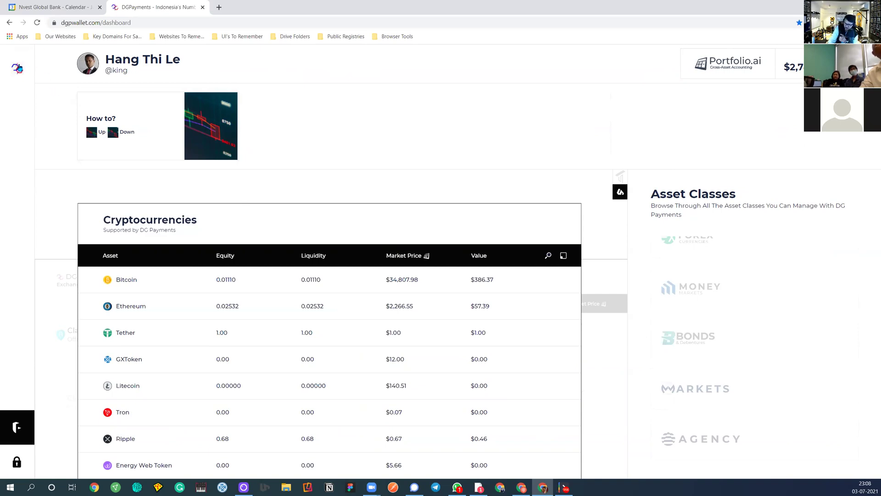
click(18, 68)
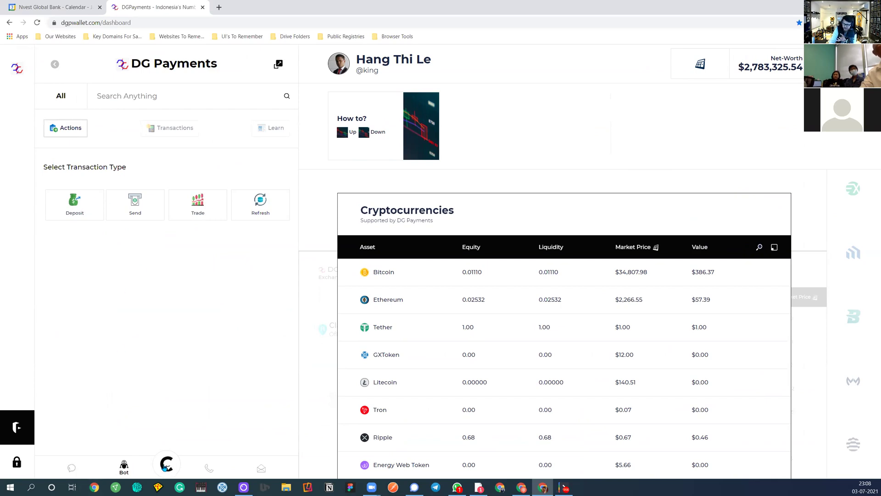
Start a Speak To Support conversation from the bot menu, then switch to the Chats contacts
click(166, 465)
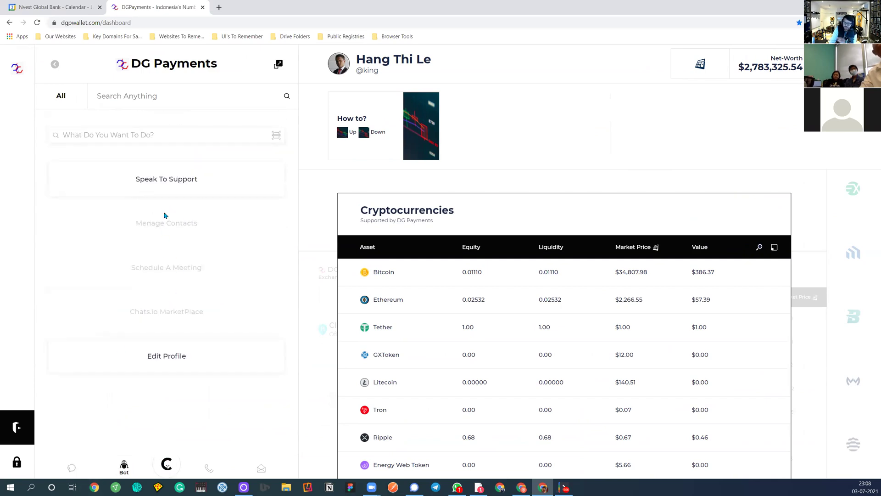
click(161, 185)
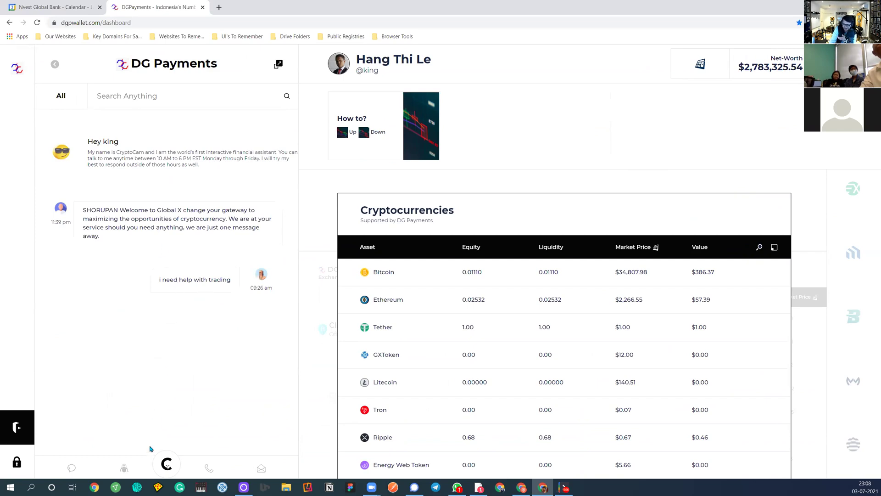
click(71, 467)
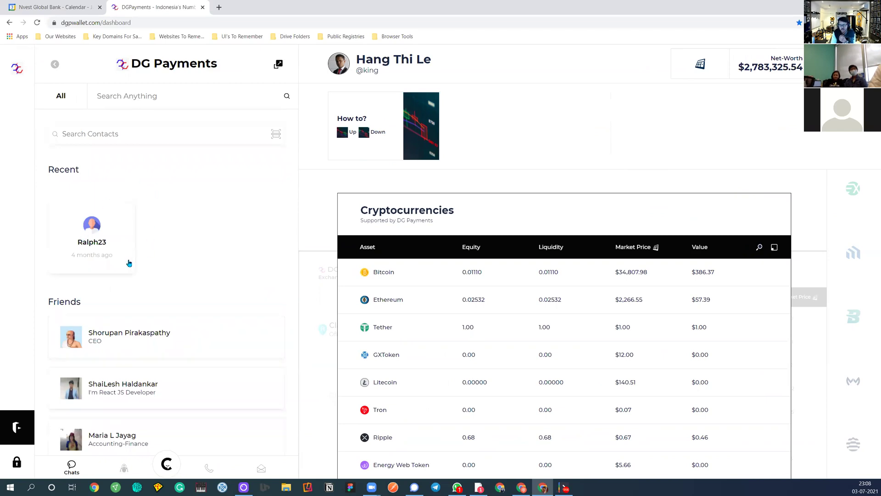
Browse the Friends list, open a friend's chat, then return to the contacts list
scroll(134, 391, down, 5)
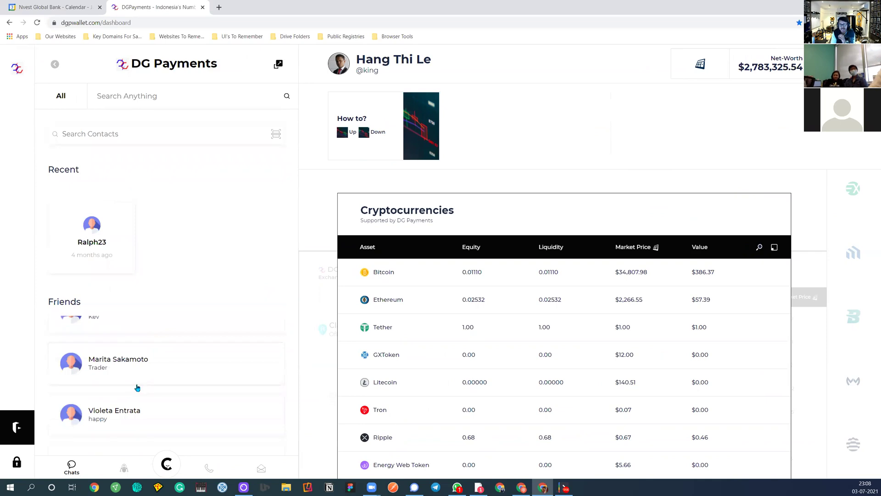
scroll(135, 388, down, 8)
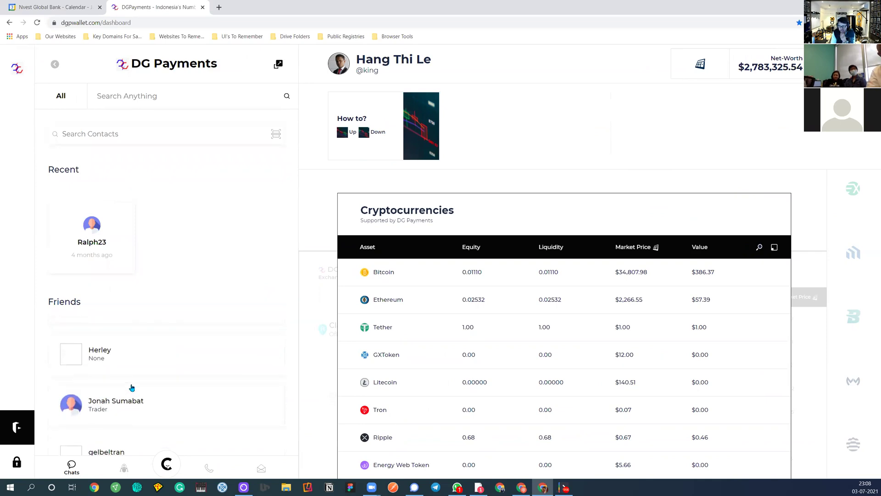
scroll(132, 388, down, 3)
scroll(113, 390, up, 2)
scroll(116, 388, down, 2)
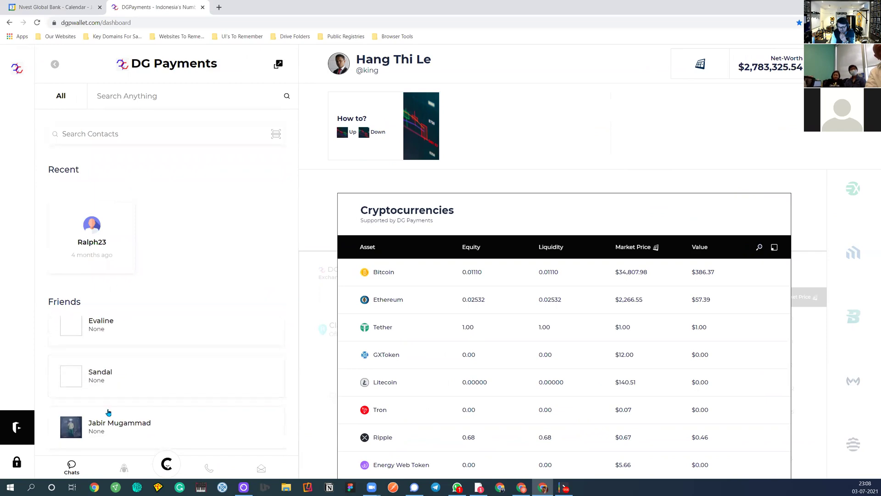
click(122, 432)
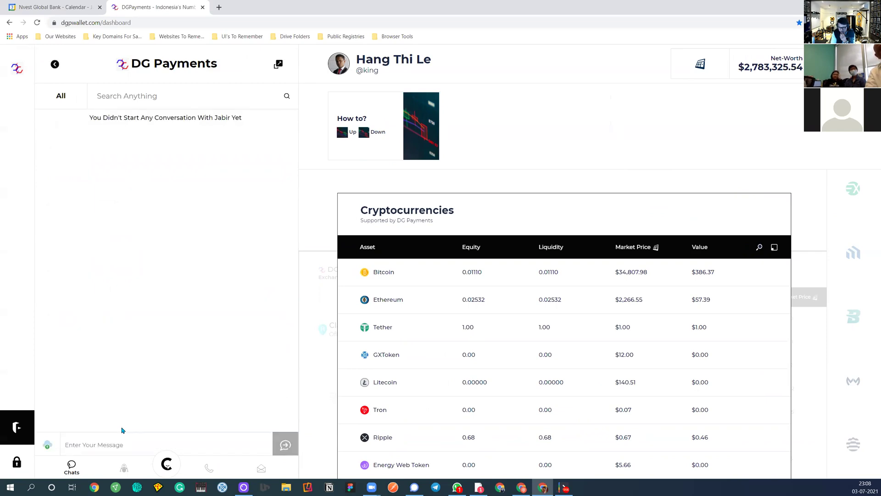
click(74, 449)
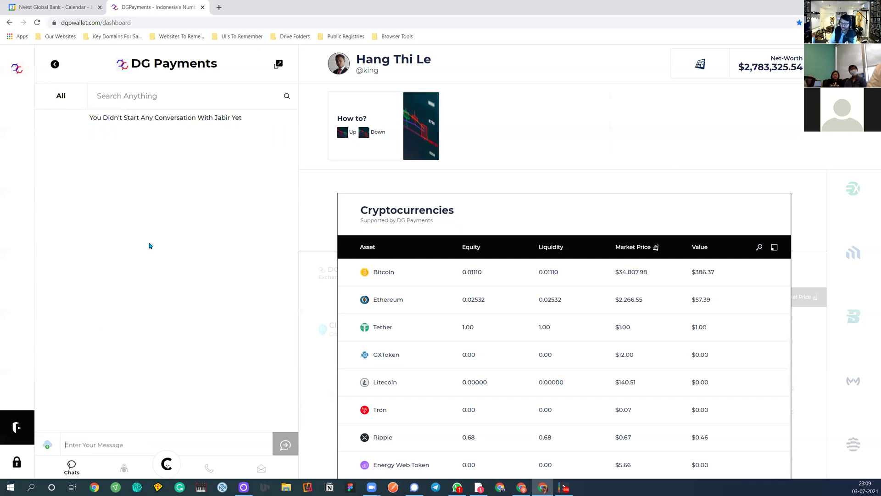
click(77, 471)
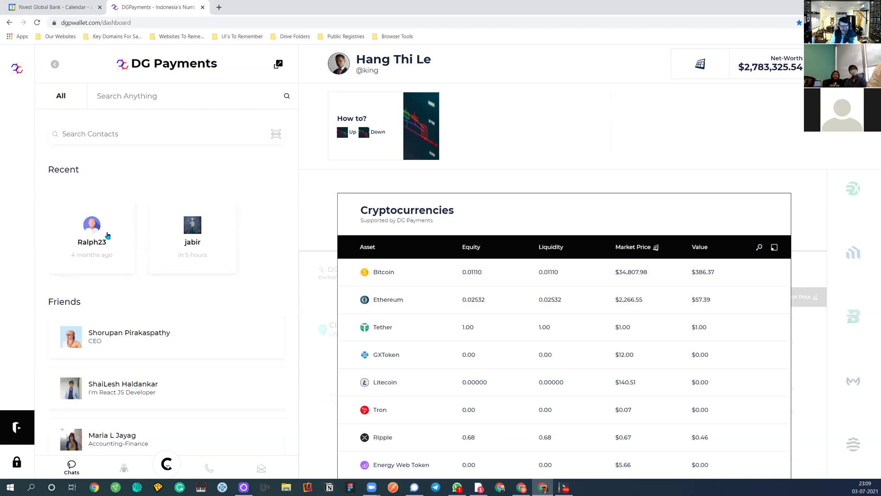
Go through the Bot tab and Transactions to Learn, and open DGPayment Publication
click(122, 468)
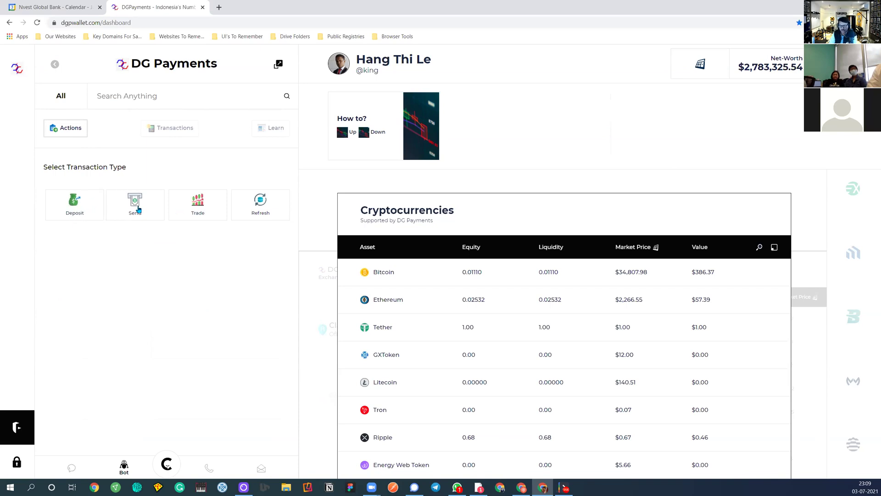
click(169, 132)
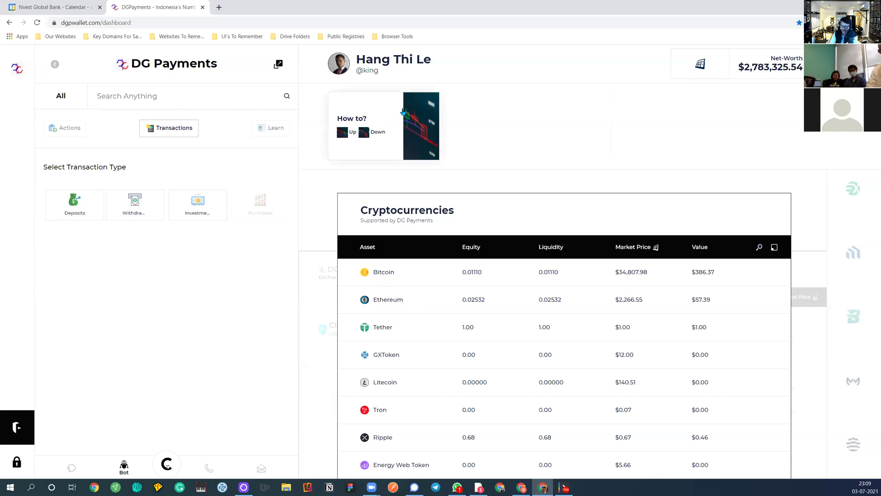
click(263, 131)
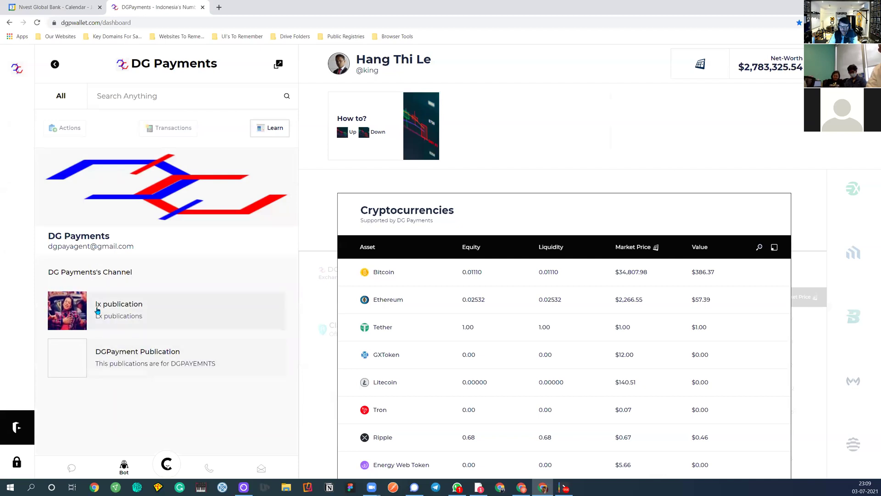
click(102, 370)
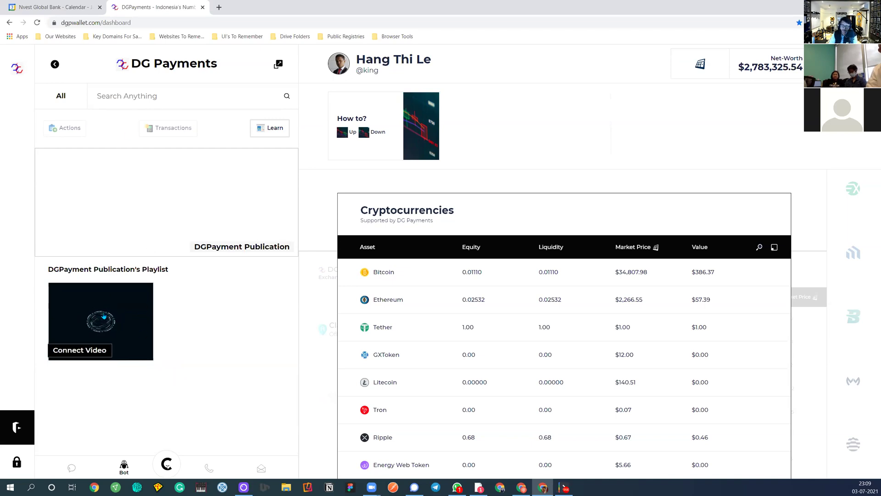
Open the publication's Connect Video, switch between Videos and Article tabs, then return to Actions
click(104, 317)
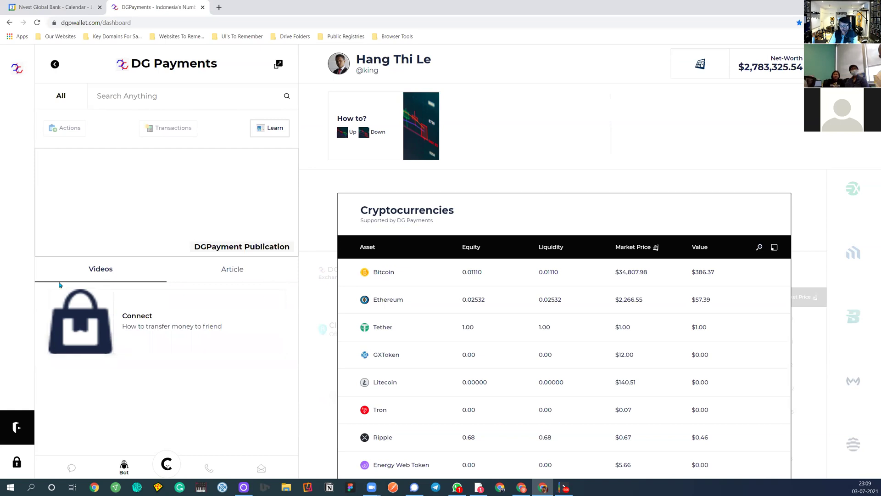
click(227, 270)
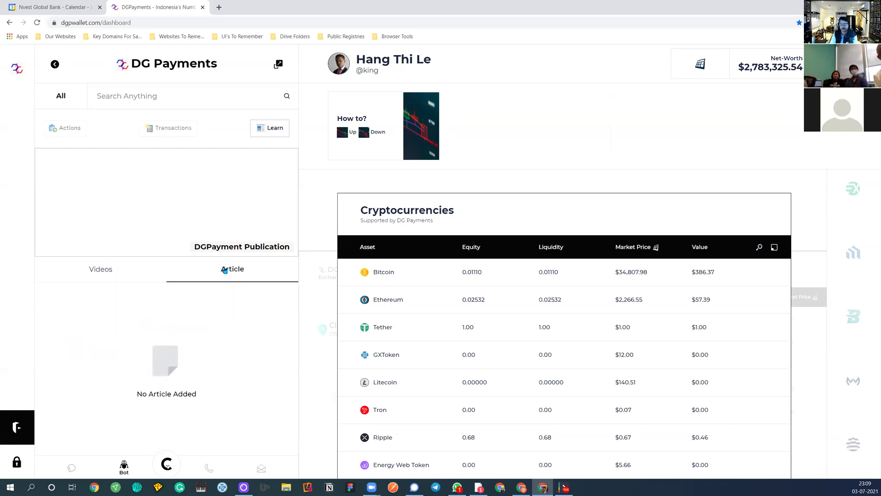
click(128, 264)
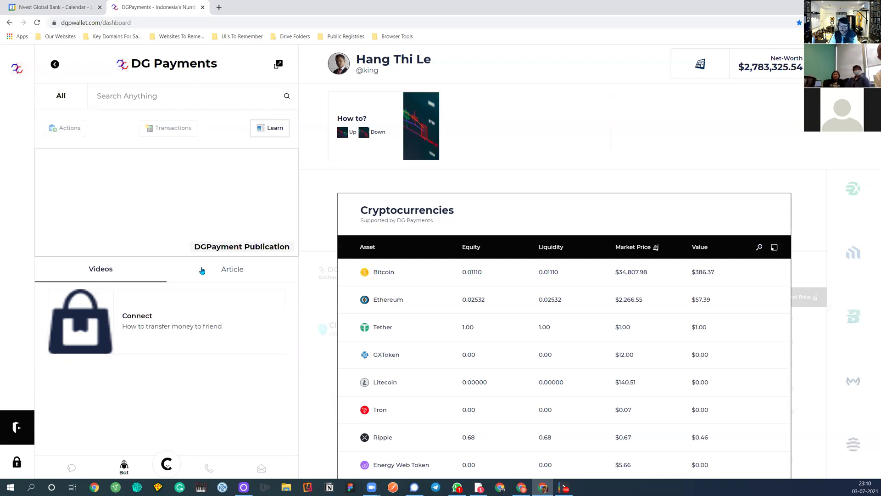
click(177, 272)
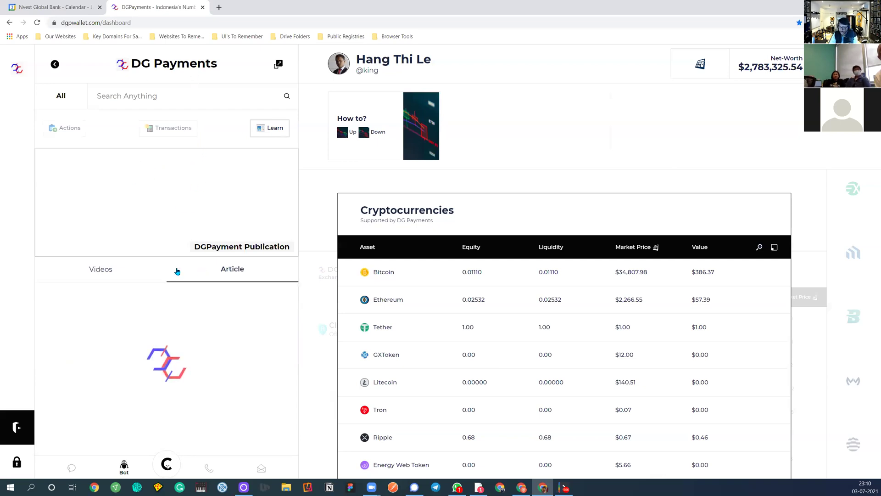
click(122, 271)
click(167, 125)
click(70, 128)
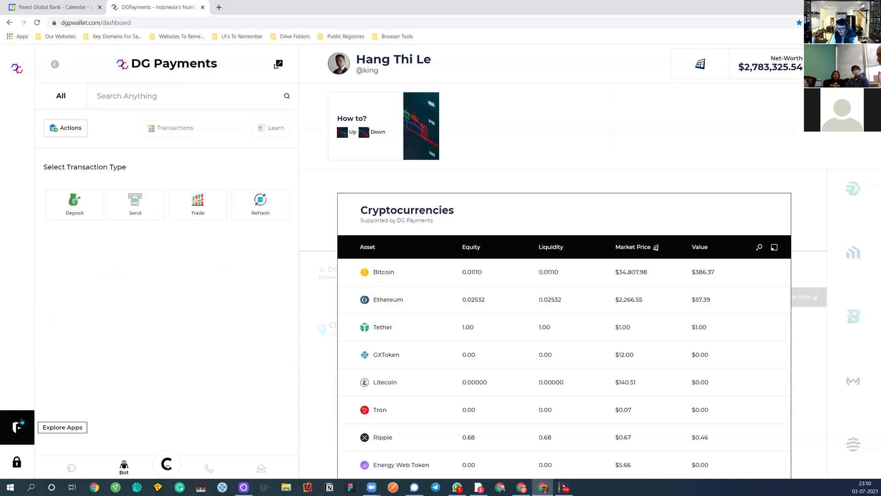
Toggle the wallet side panel, then launch the Instacrypto plugin from Explore Apps
click(21, 422)
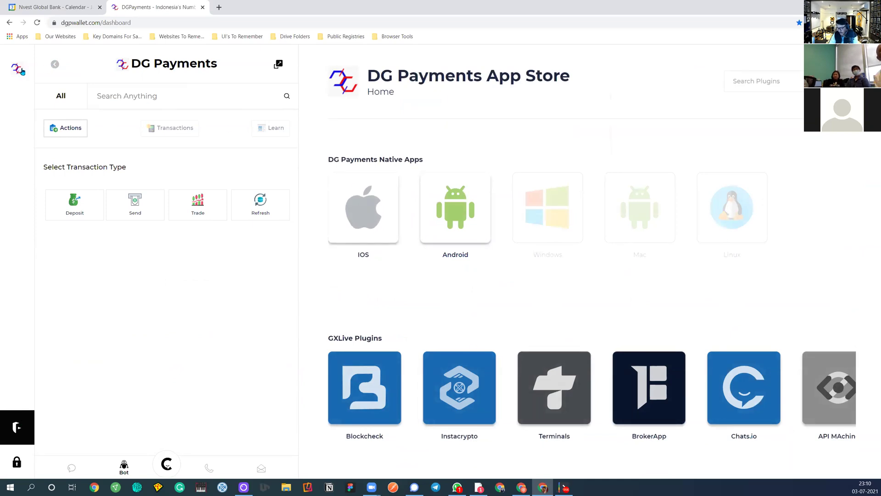
click(21, 71)
click(18, 70)
click(29, 432)
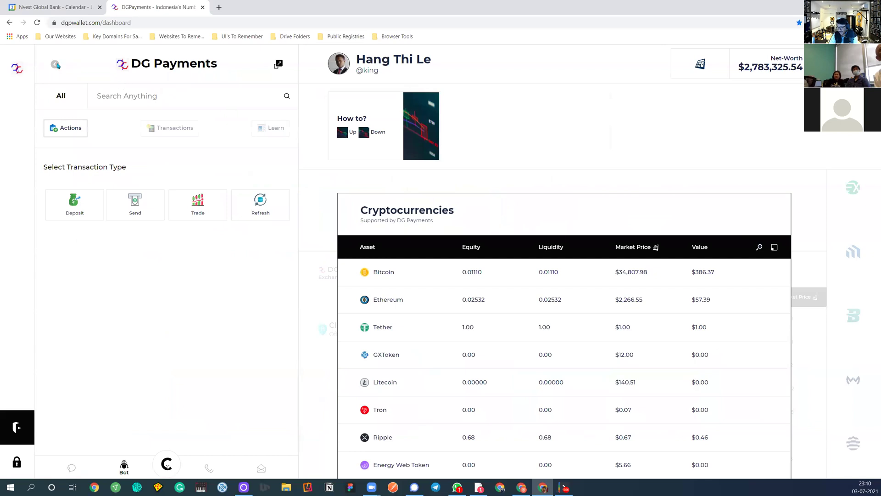
click(17, 69)
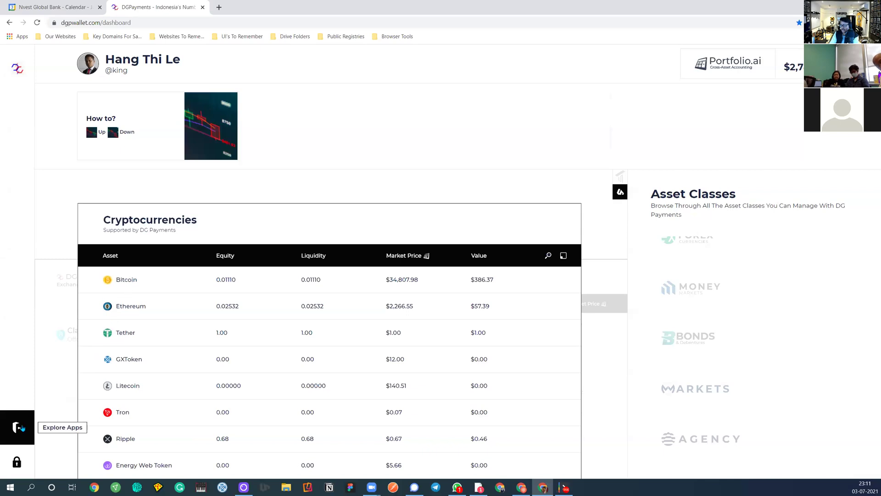
click(18, 427)
click(210, 382)
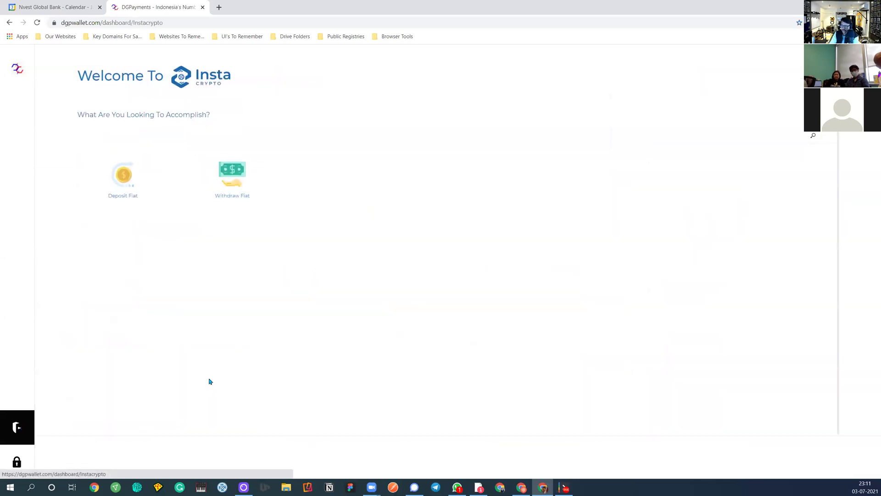
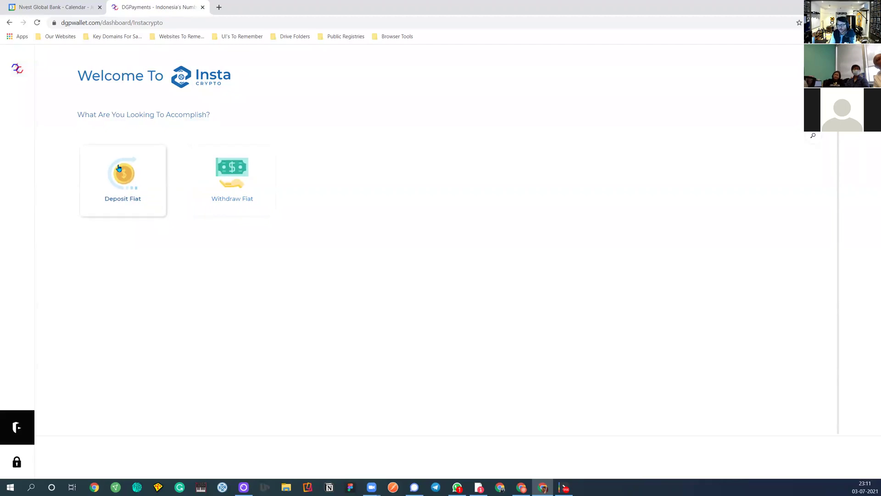
Start a CAD-vault fiat deposit to Canada by Interac E-transfer through the Global X Change banker
click(123, 204)
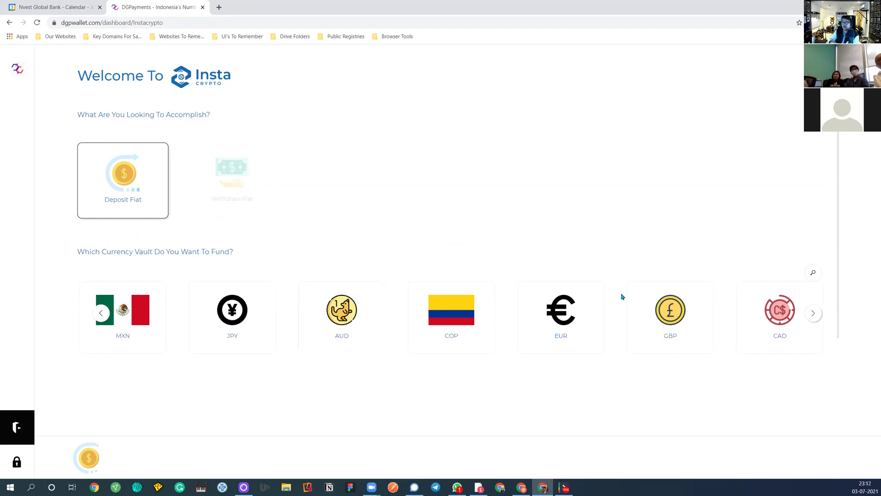
click(771, 314)
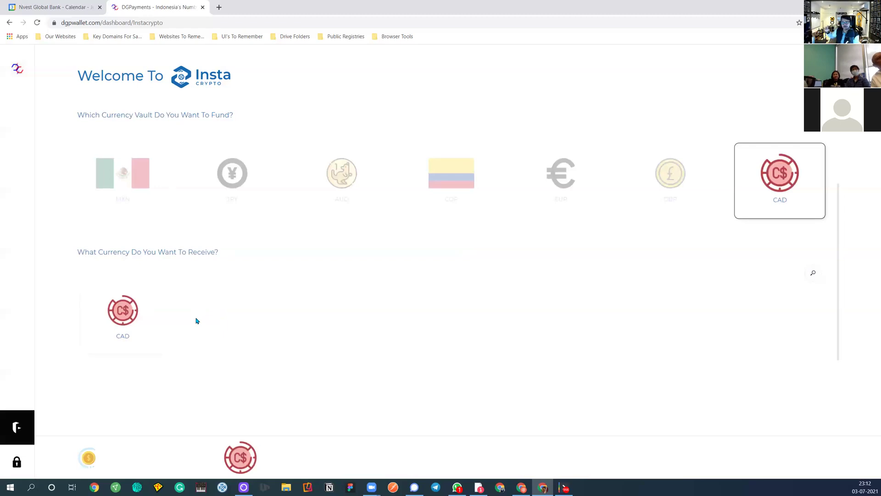
click(150, 321)
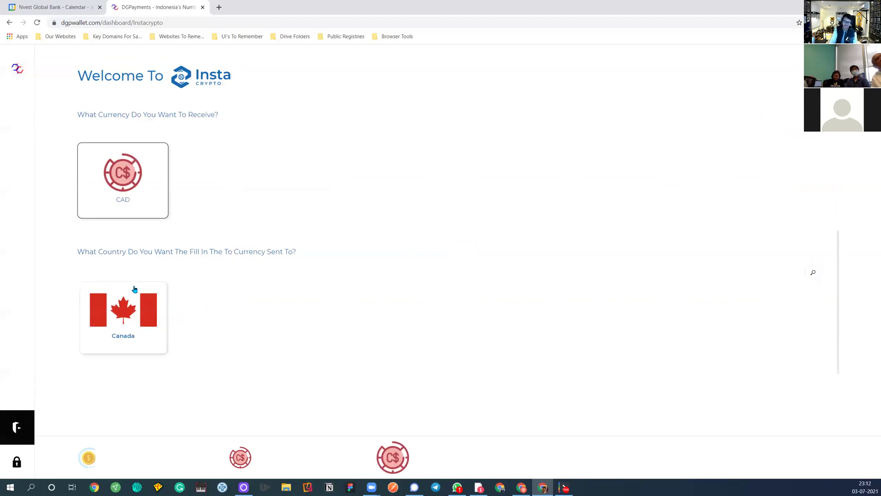
click(149, 324)
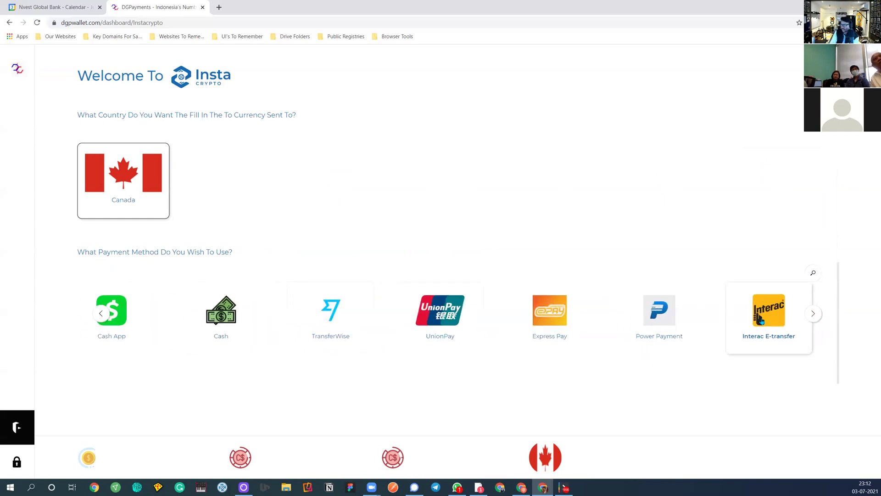
click(761, 321)
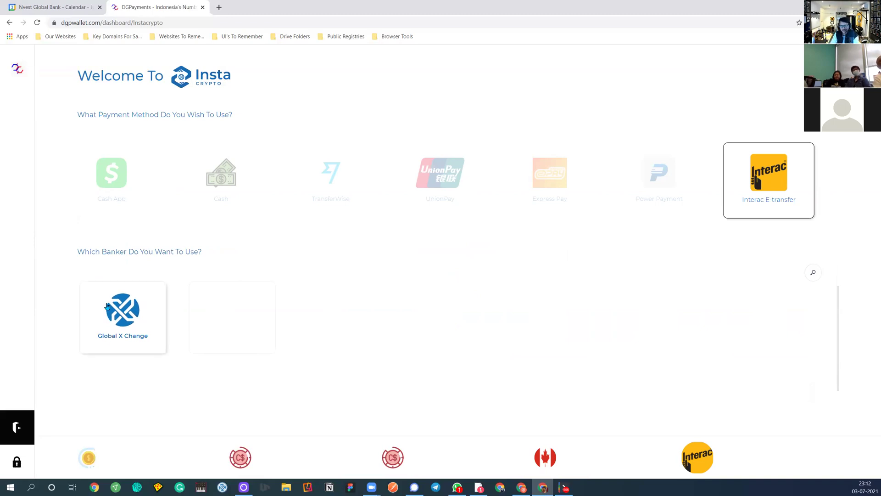
click(114, 319)
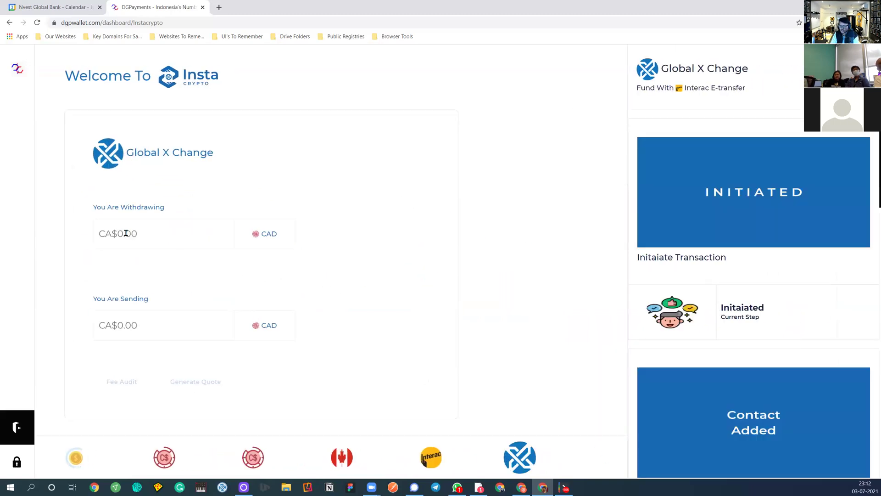
Enter 500 CAD to withdraw, generate the 489.02 CAD quote, and start the transaction
text(500)
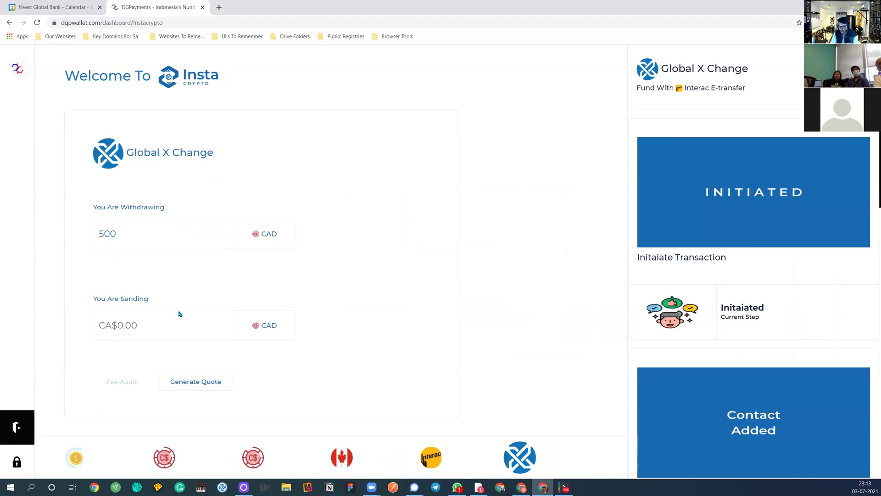
click(182, 380)
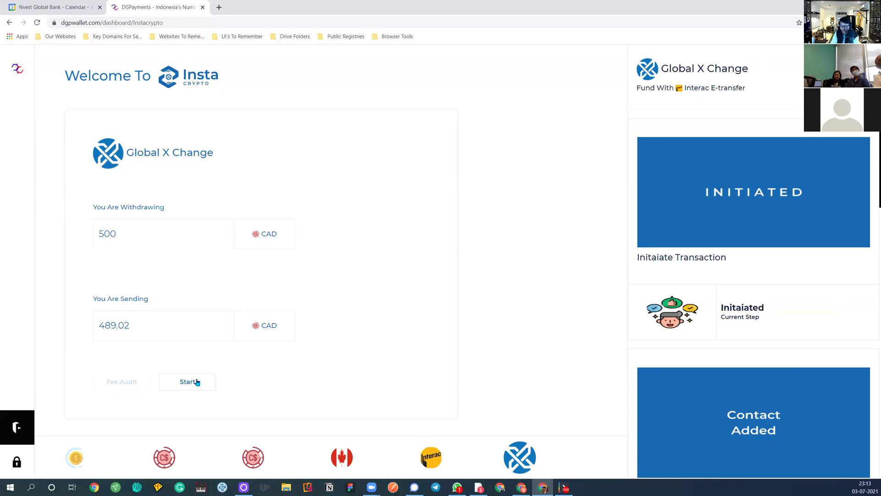
click(196, 383)
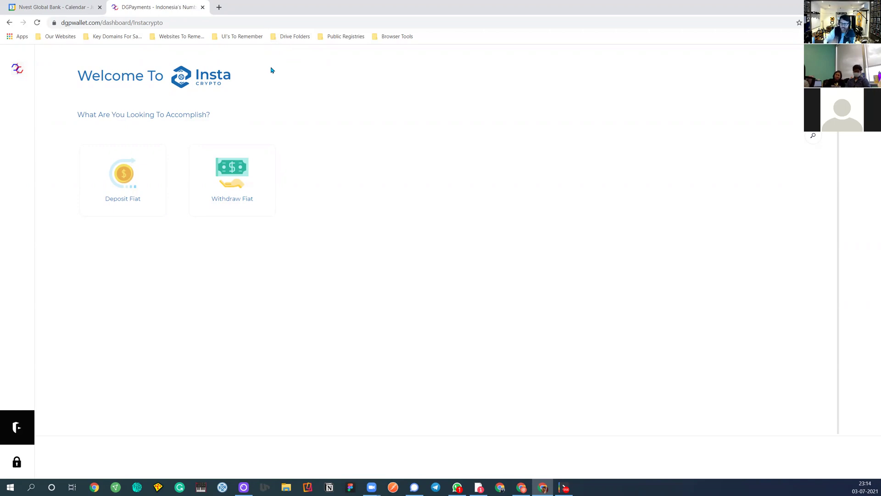
Open the processing CAD fiat deposit from Transactions and view its current step
click(17, 74)
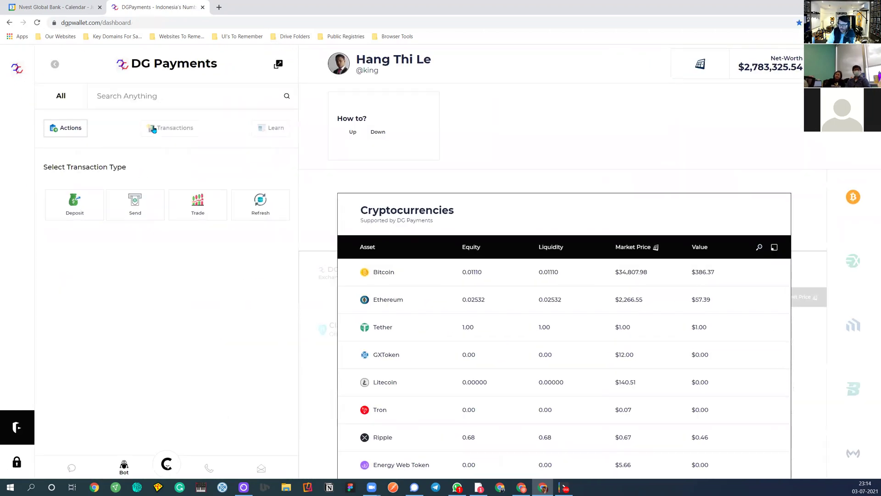
click(154, 130)
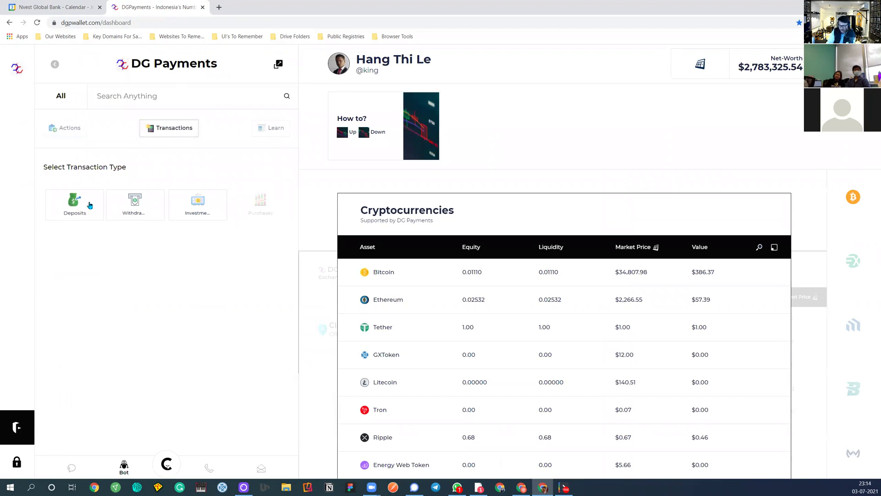
click(85, 204)
click(80, 269)
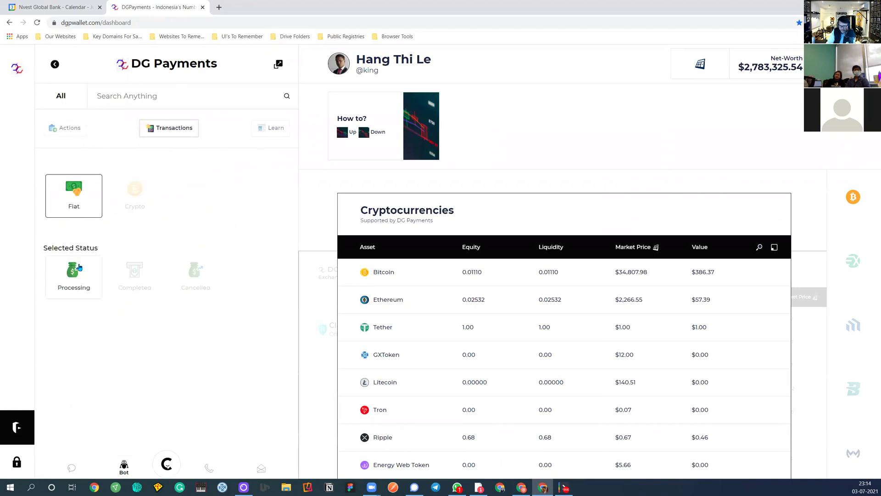
click(85, 283)
click(275, 274)
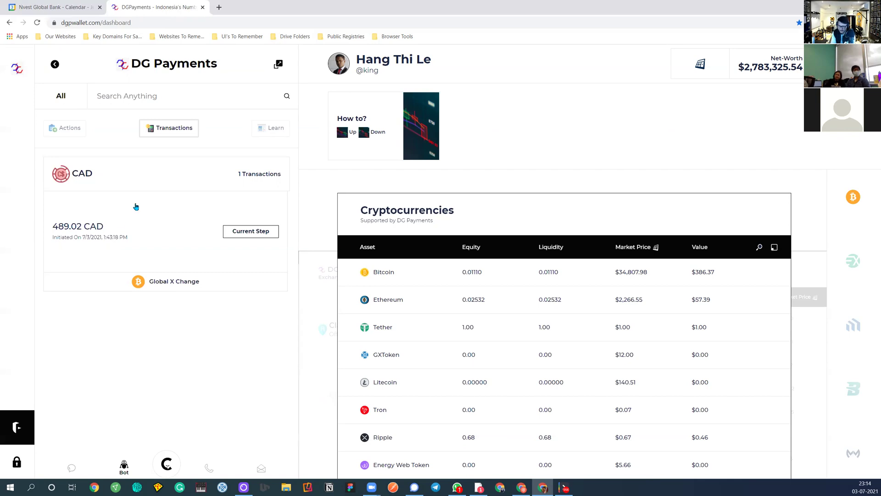
click(250, 234)
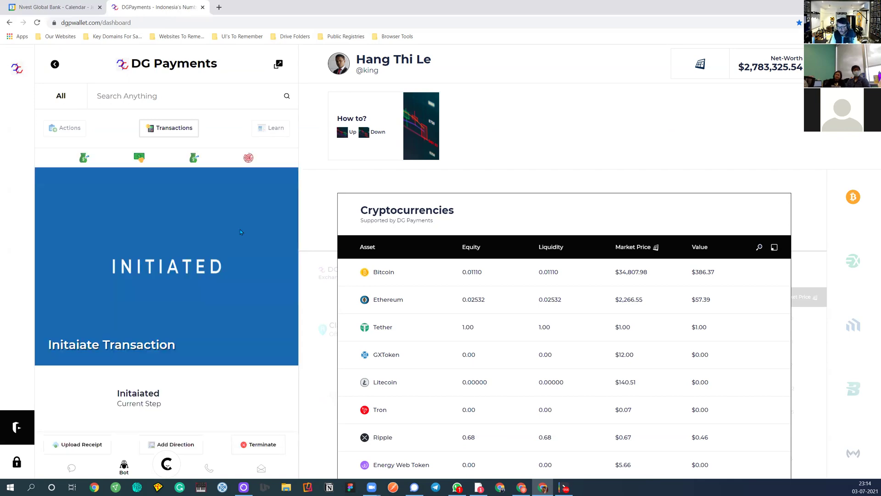
Review the Contact Added step's Global X Change contact details, then close them
scroll(135, 354, down, 2)
scroll(135, 355, down, 2)
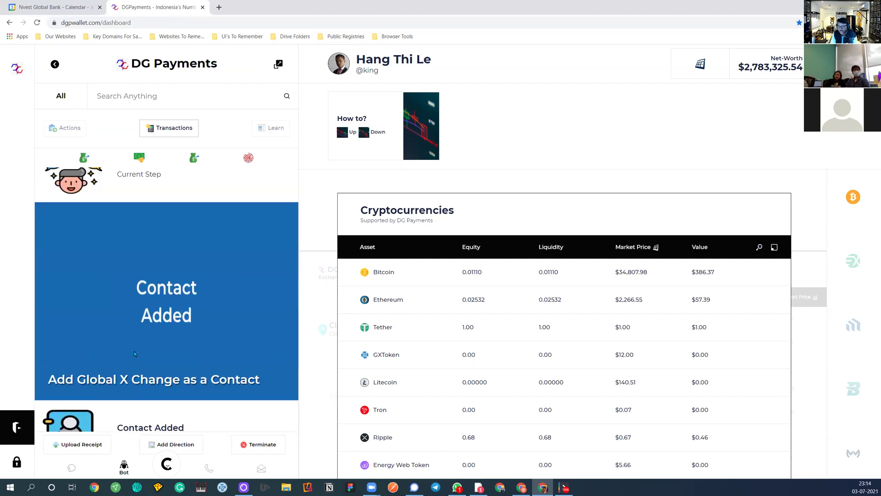
scroll(135, 349, up, 4)
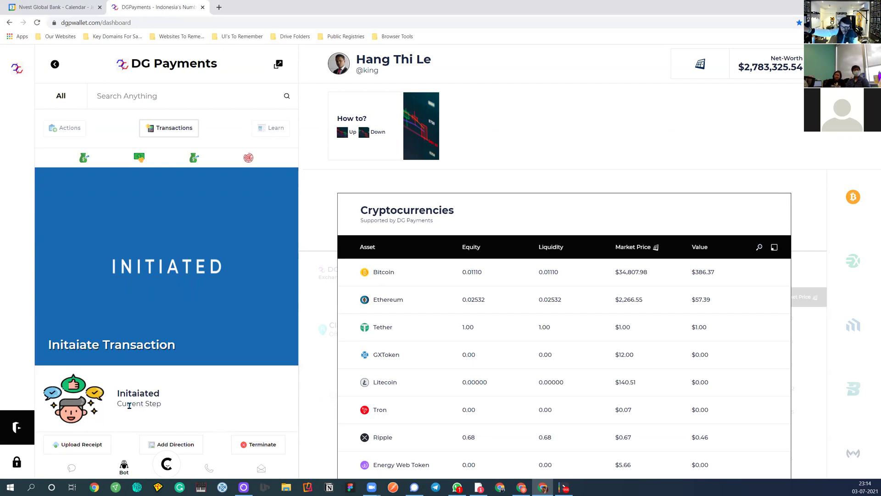
scroll(142, 402, down, 7)
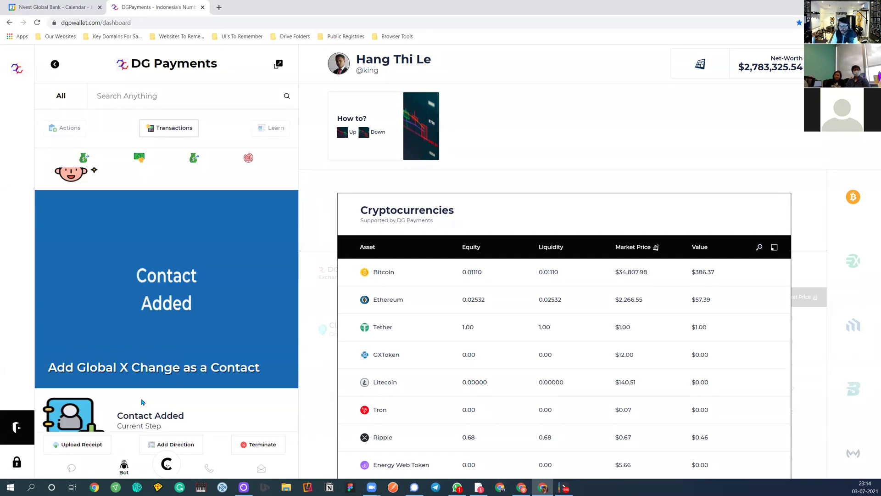
scroll(167, 361, up, 3)
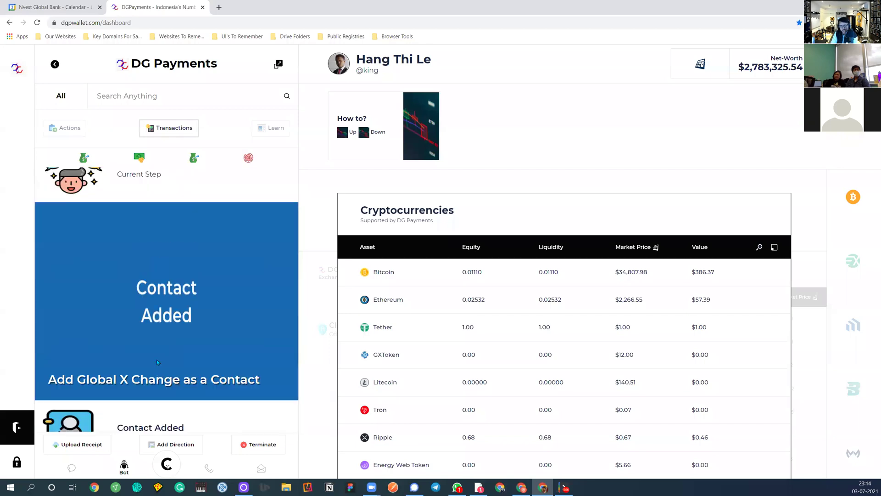
scroll(157, 362, down, 3)
click(166, 303)
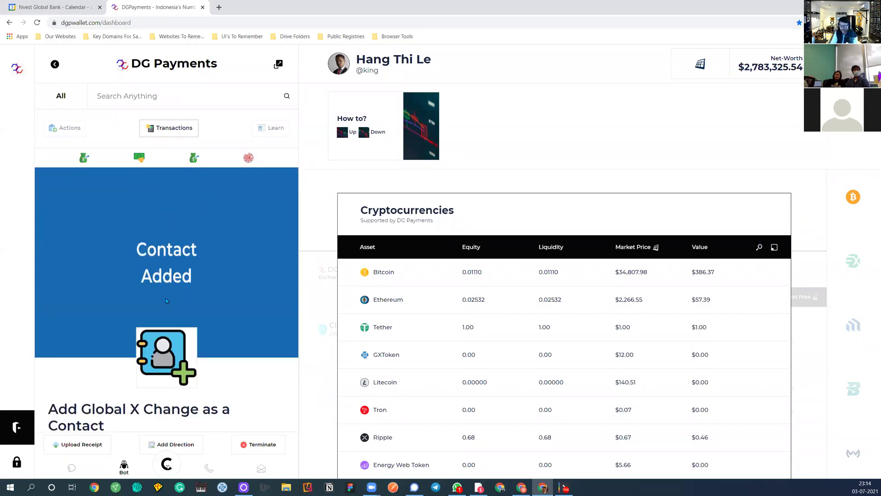
scroll(166, 310, down, 5)
scroll(104, 250, up, 4)
scroll(114, 251, up, 2)
scroll(110, 341, down, 3)
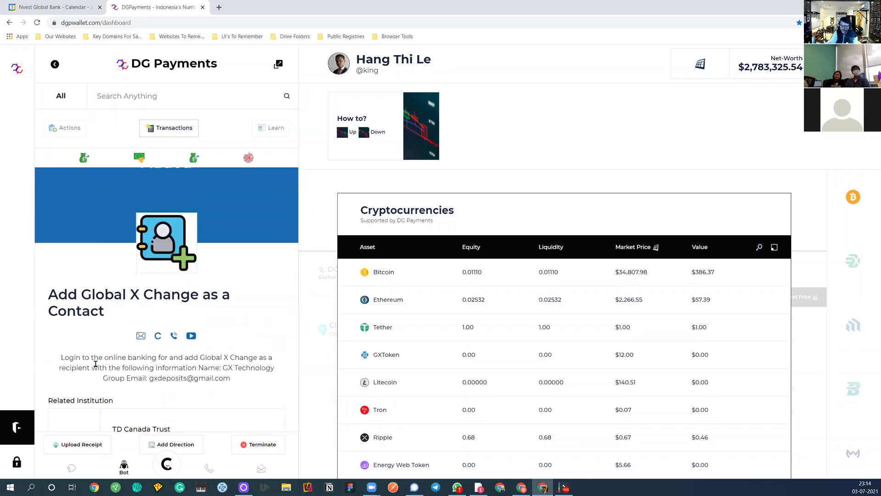
drag(171, 379, 201, 377)
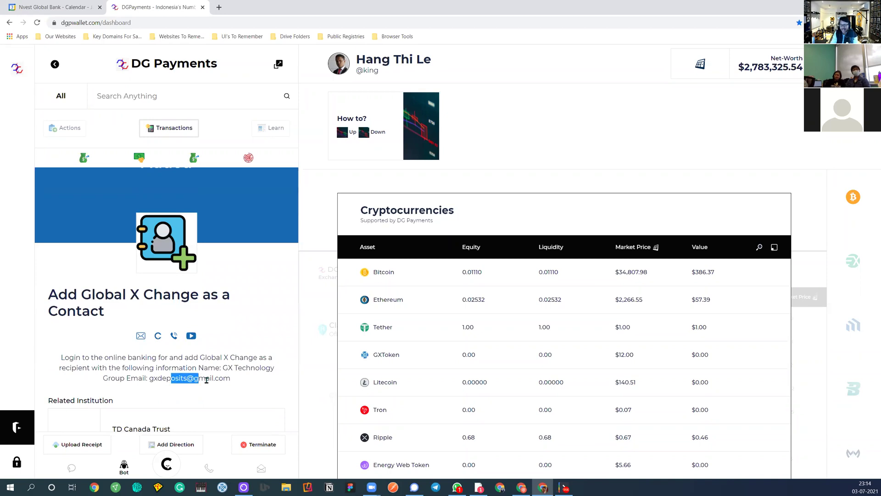
scroll(213, 388, down, 3)
scroll(169, 337, up, 5)
scroll(169, 336, down, 5)
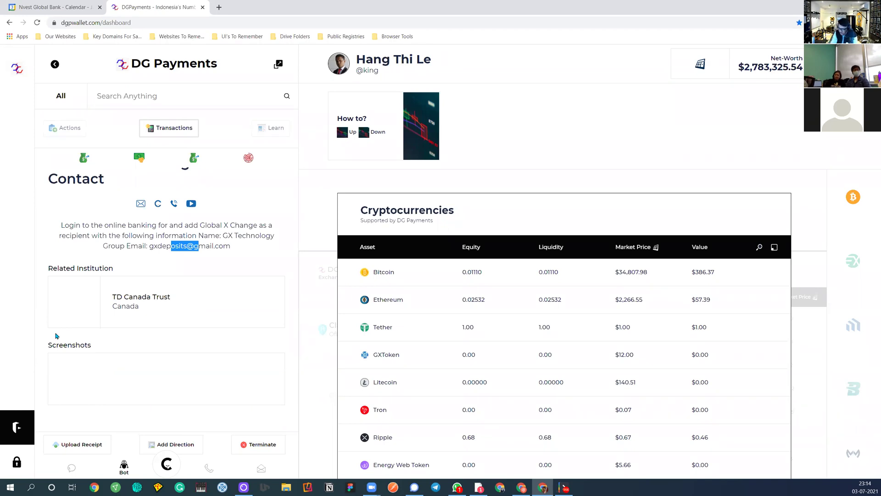
scroll(217, 301, up, 5)
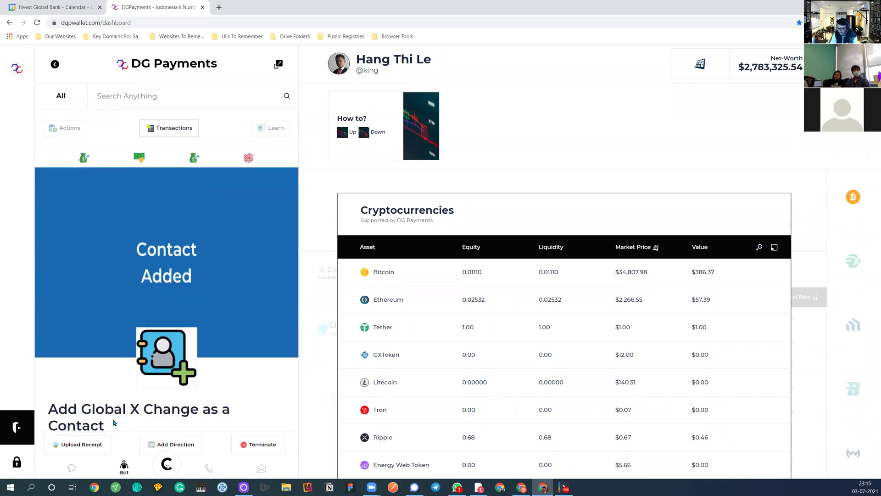
click(54, 65)
Reopen the processing 489.02 CAD transaction under Deposits > Fiat > Processing
click(143, 133)
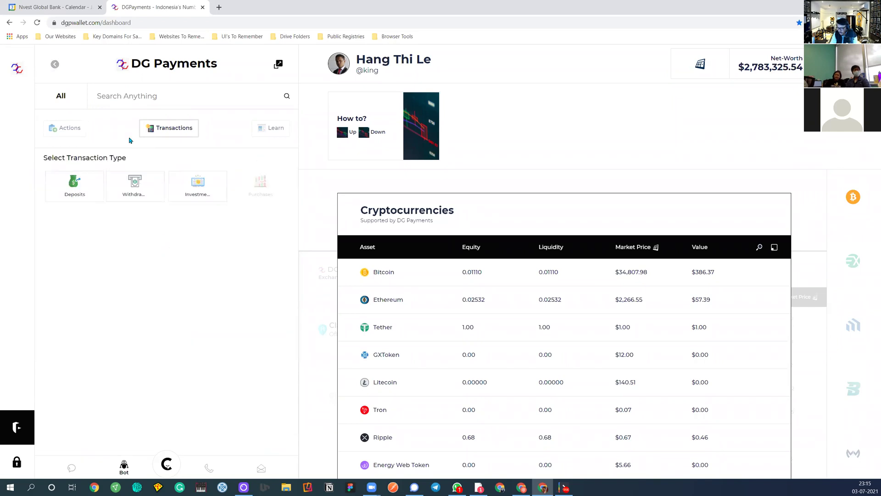
click(72, 197)
click(68, 281)
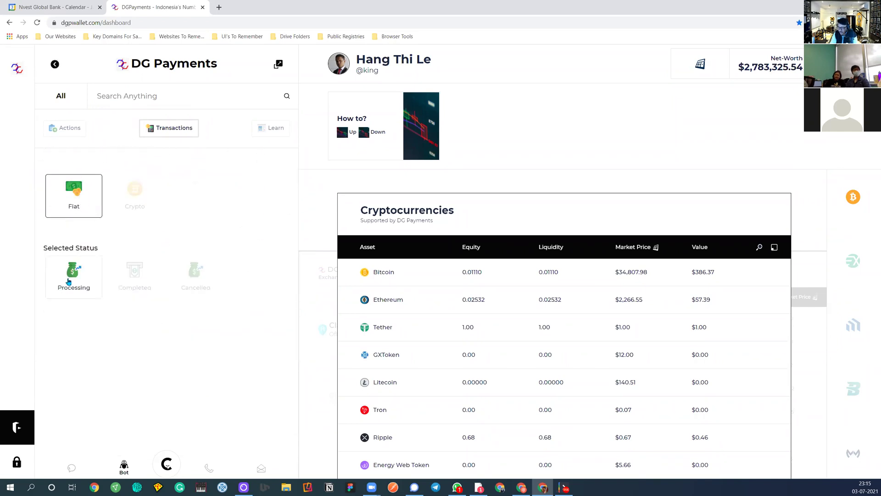
click(70, 277)
click(250, 274)
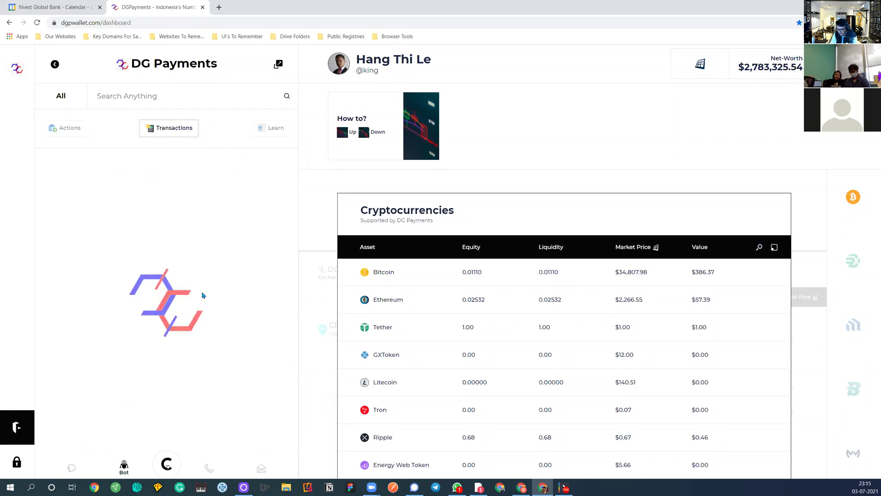
click(113, 252)
Advance the deposit through its steps to E-Transfer Confirmed and the completed step
click(195, 295)
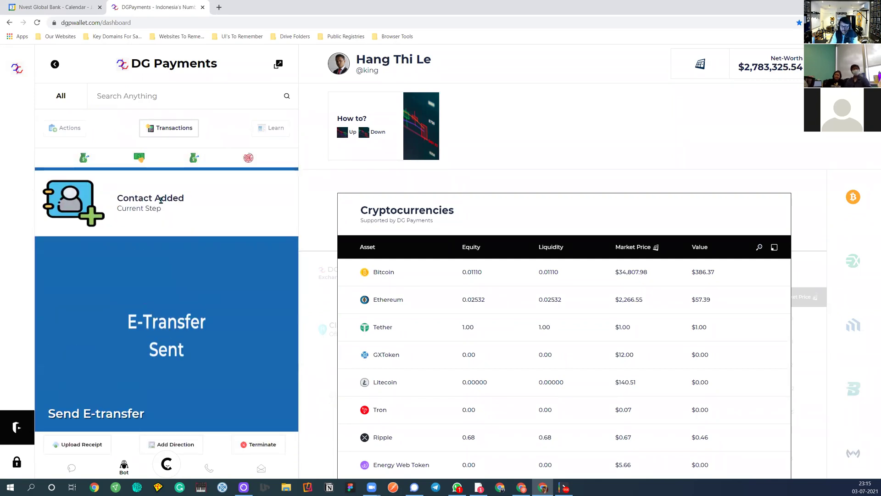
scroll(161, 202, down, 2)
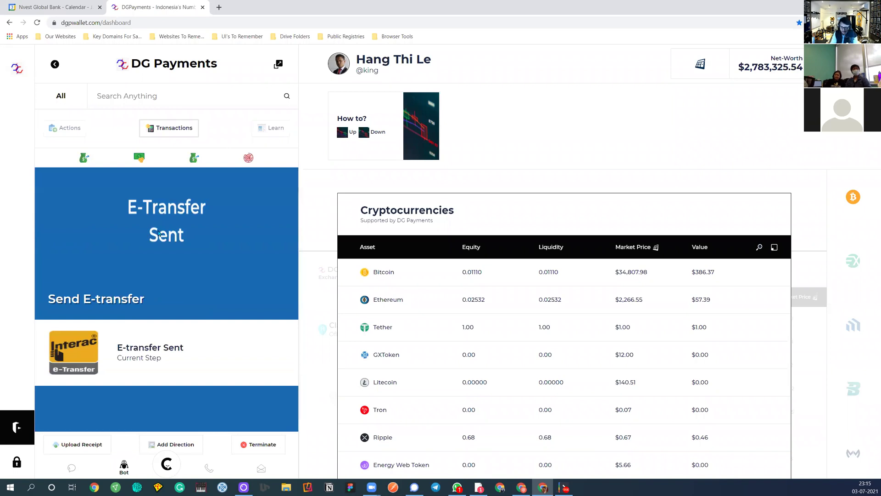
click(157, 231)
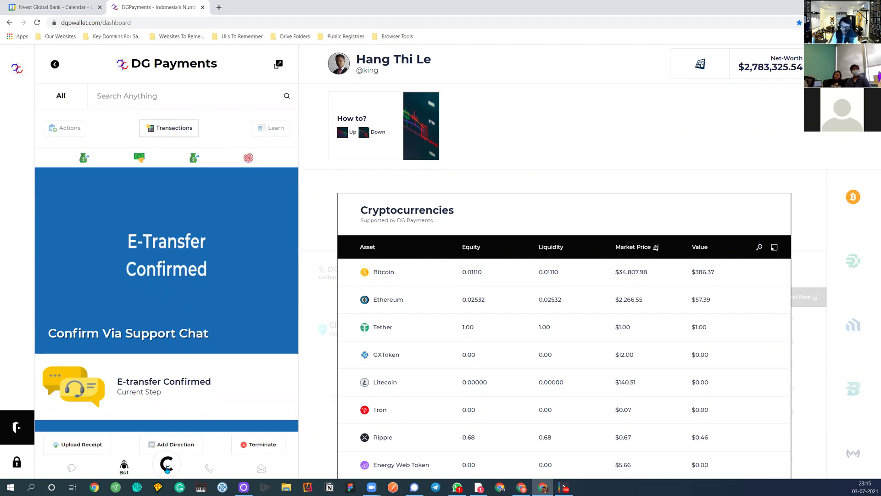
click(166, 468)
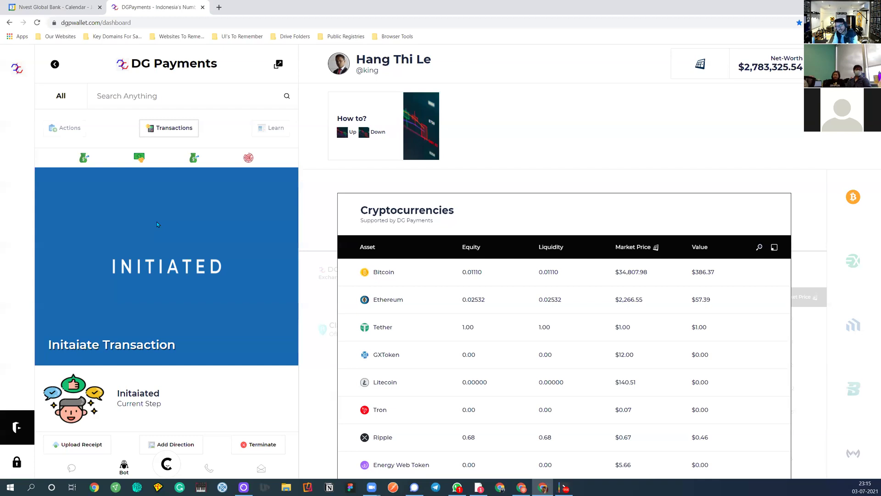
scroll(166, 264, down, 10)
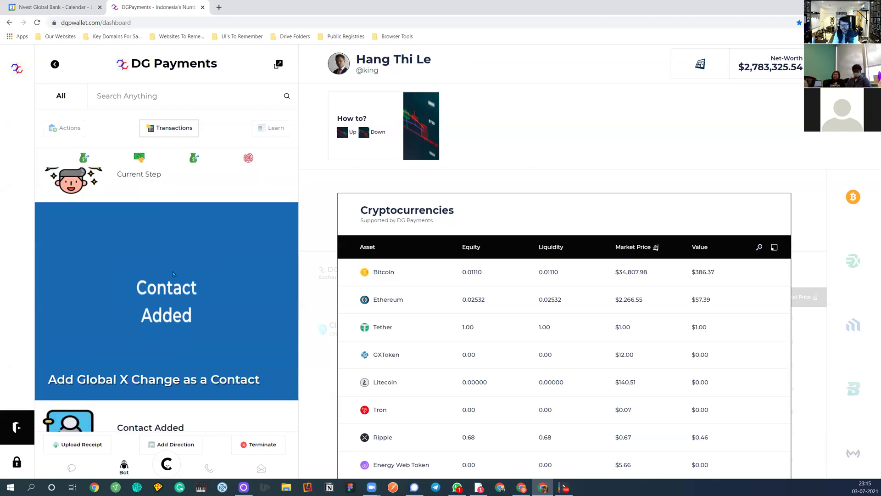
scroll(167, 266, down, 3)
scroll(156, 252, up, 3)
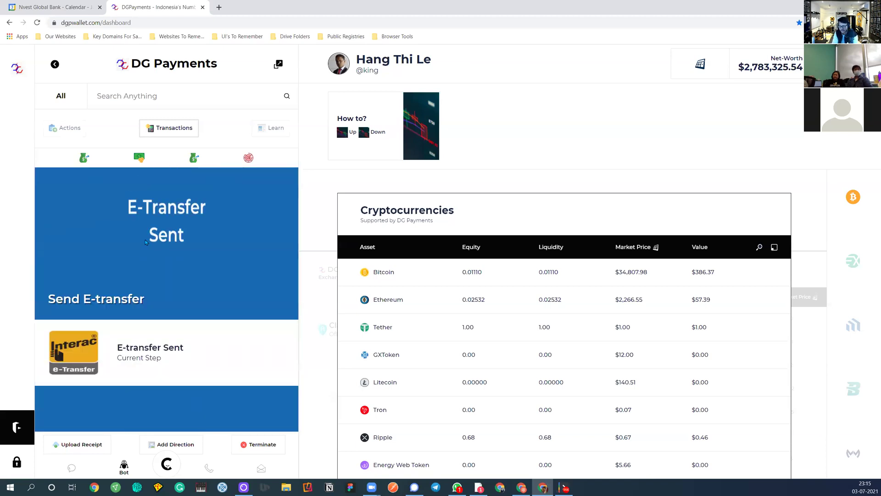
scroll(156, 254, down, 3)
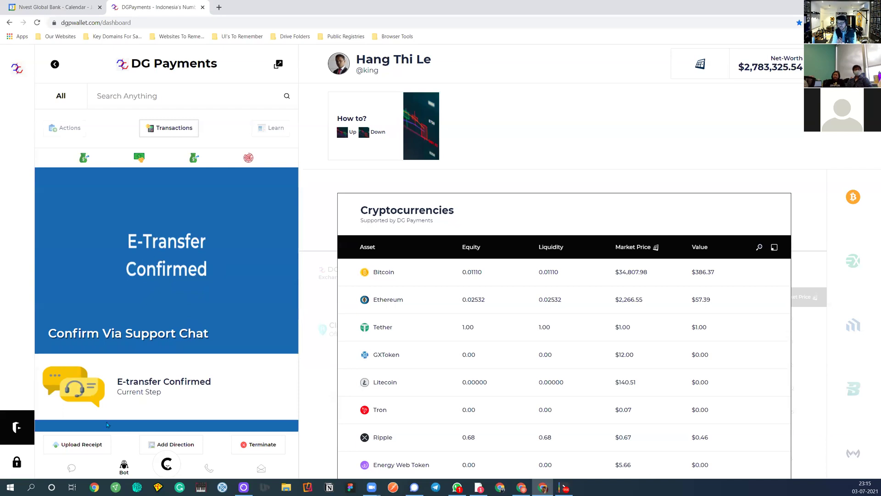
Look at the Upload Receipt Transaction Cloud, close it, then close the transactions panel
click(74, 442)
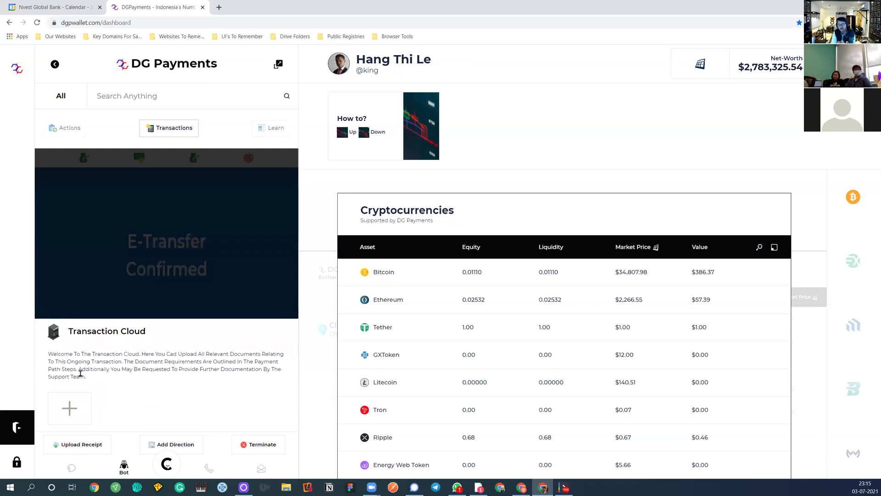
click(133, 264)
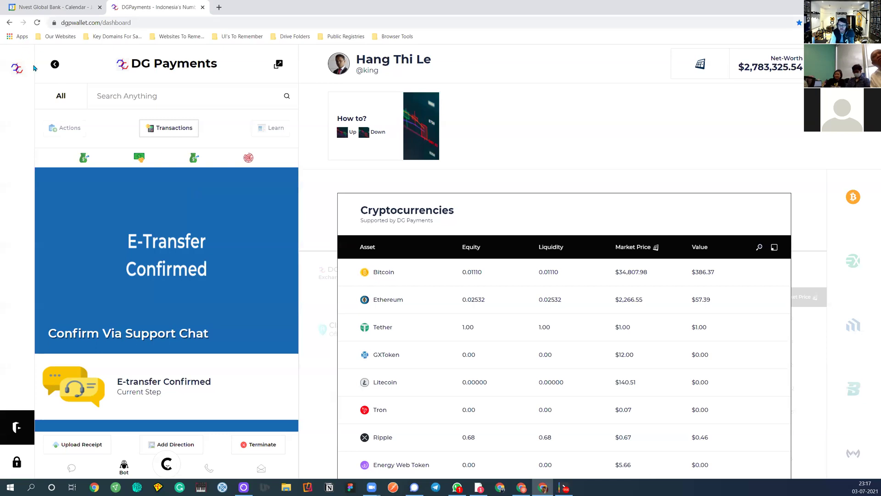
click(19, 70)
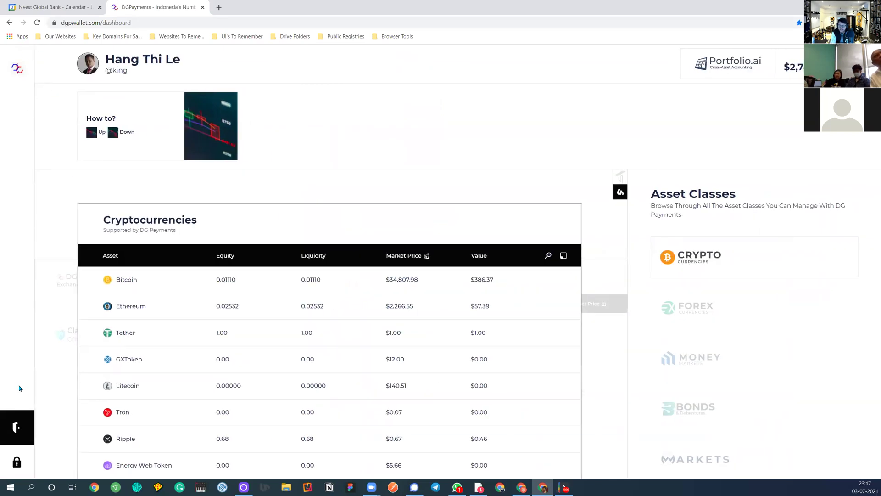
Lock the account, then sign back in with the saved 1Password credentials
click(14, 461)
click(45, 236)
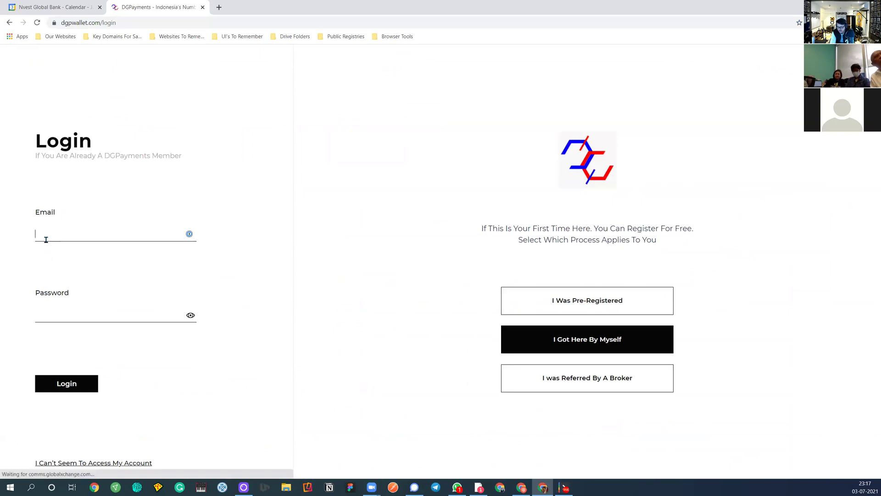
click(77, 296)
click(67, 381)
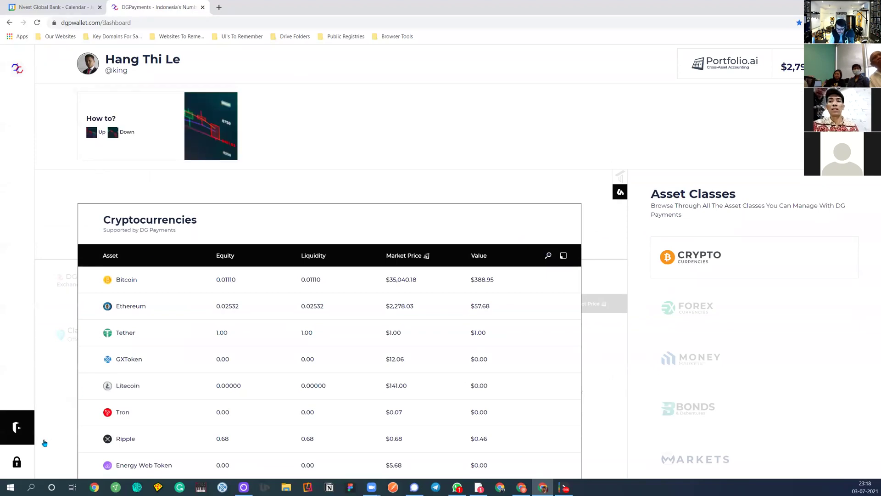
Open Instacrypto from Explore Apps, return to the dashboard, then reopen the App Store
click(17, 426)
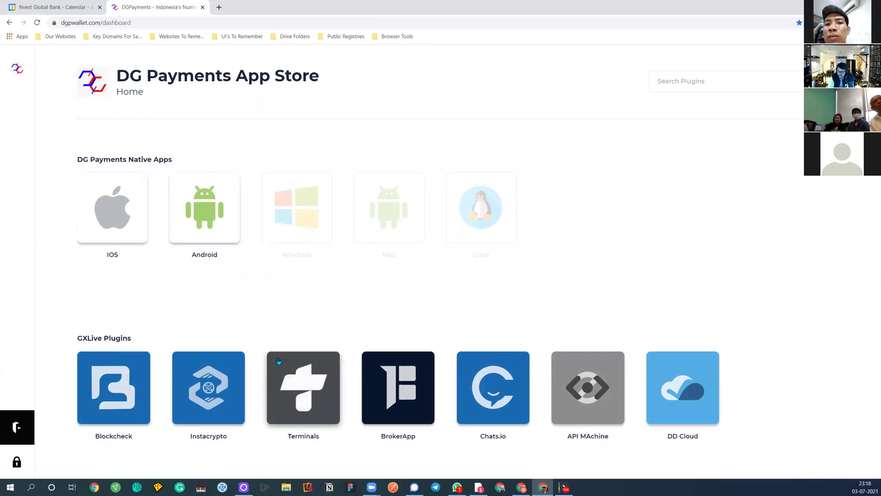
click(219, 397)
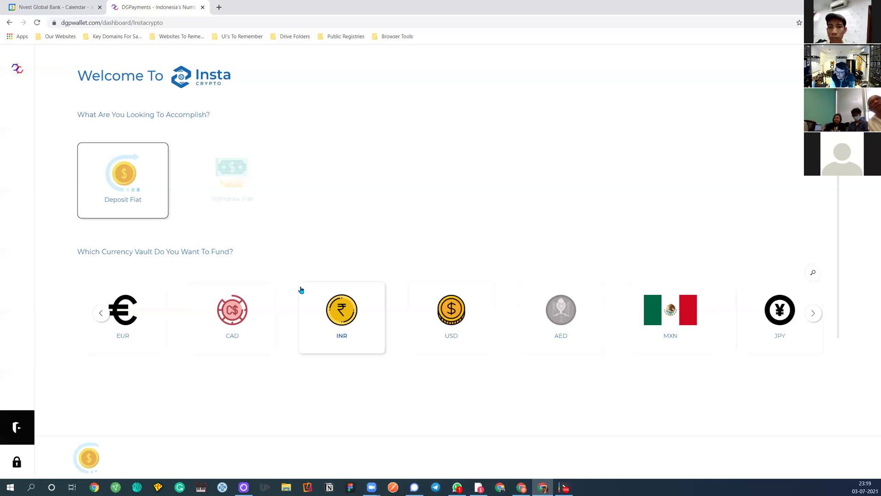
click(20, 69)
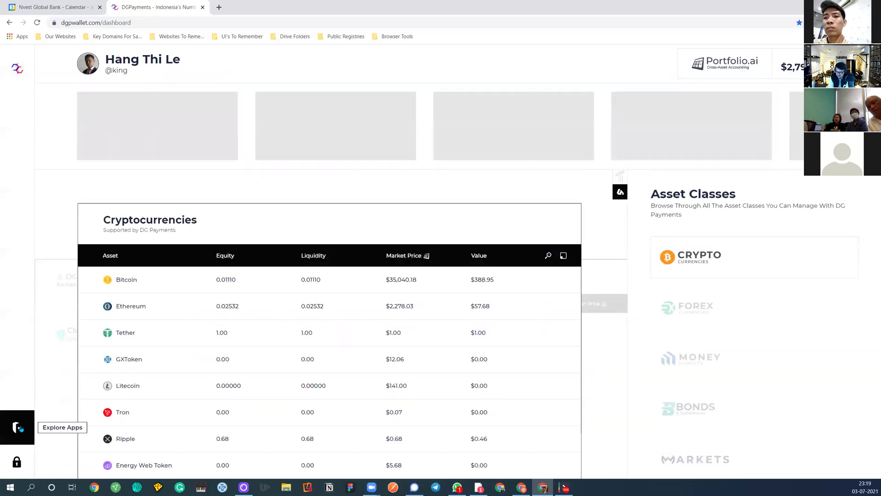
click(17, 426)
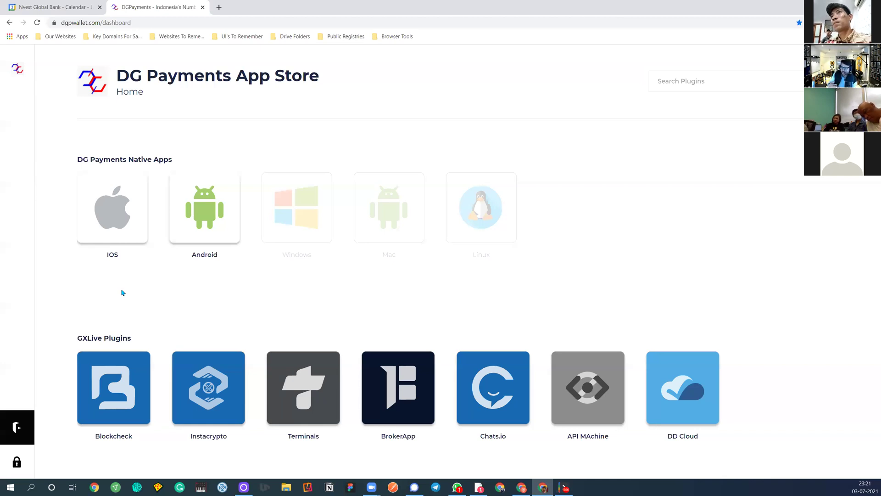
Toggle the DG Payments panel open and closed twice, then return to the Cryptocurrencies dashboard
click(19, 69)
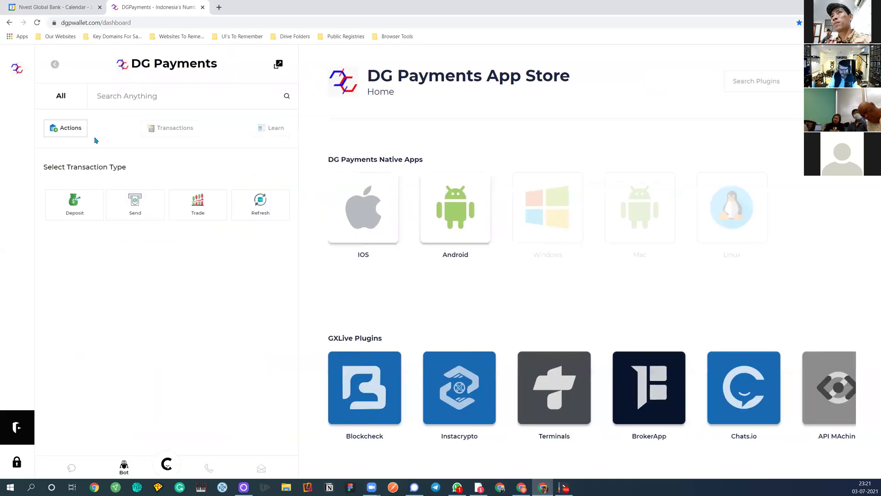
click(21, 71)
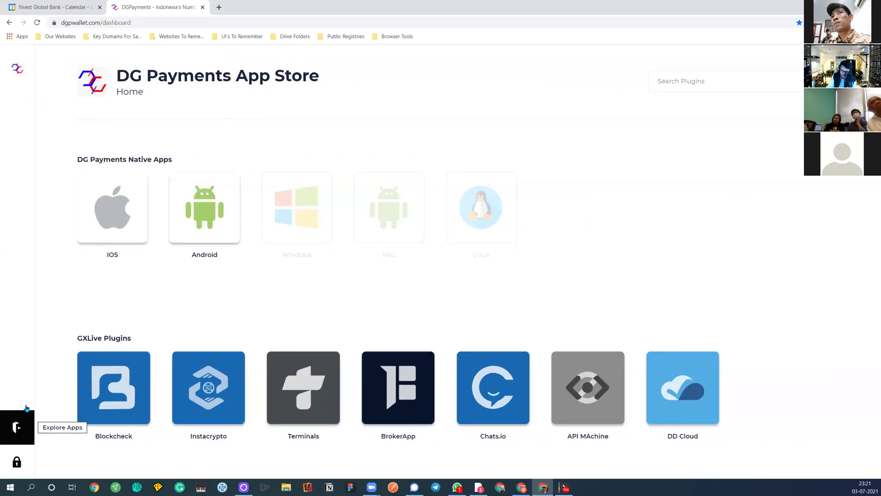
click(16, 69)
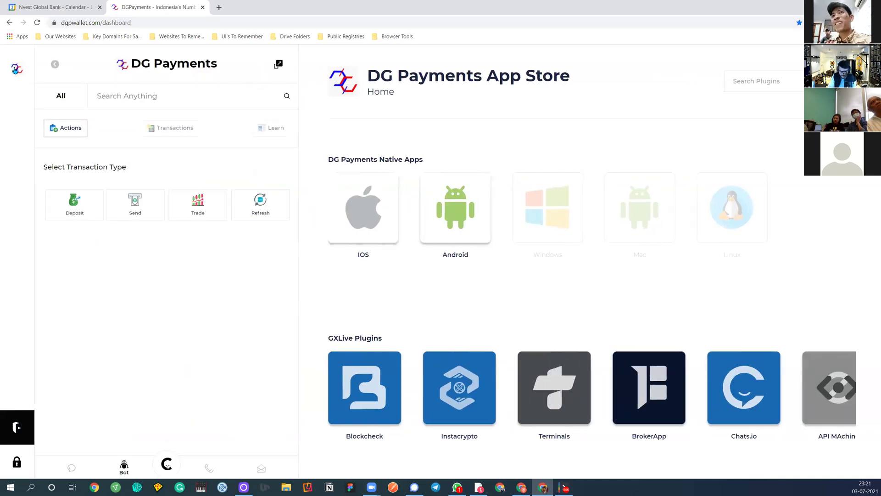
click(16, 69)
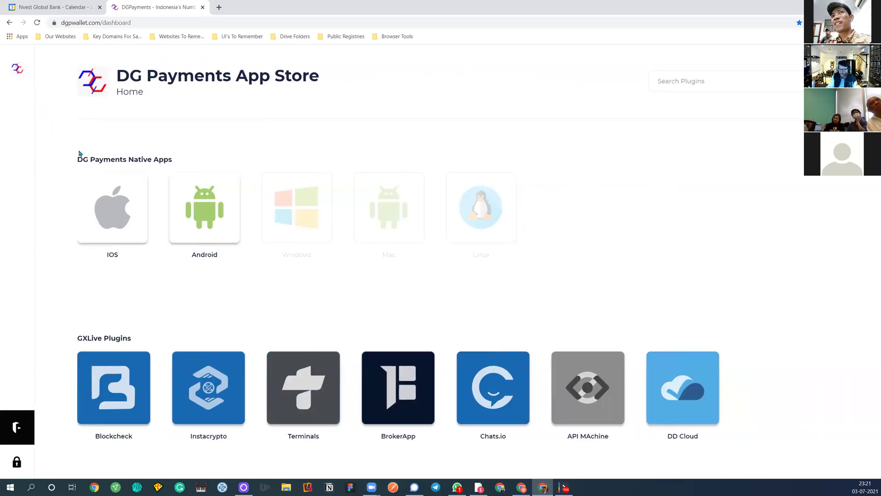
click(18, 431)
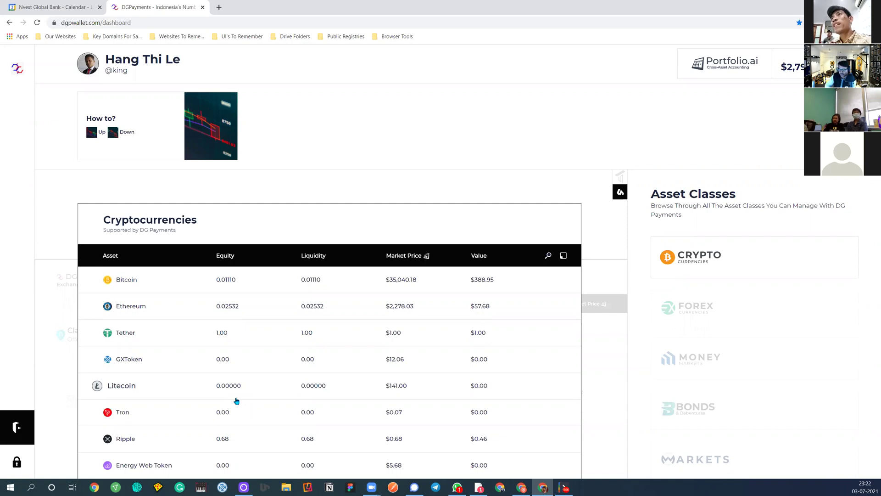
Scroll the Cryptocurrencies table and open the DGPayment row's side panel
scroll(291, 335, down, 5)
scroll(292, 333, up, 10)
scroll(291, 330, down, 2)
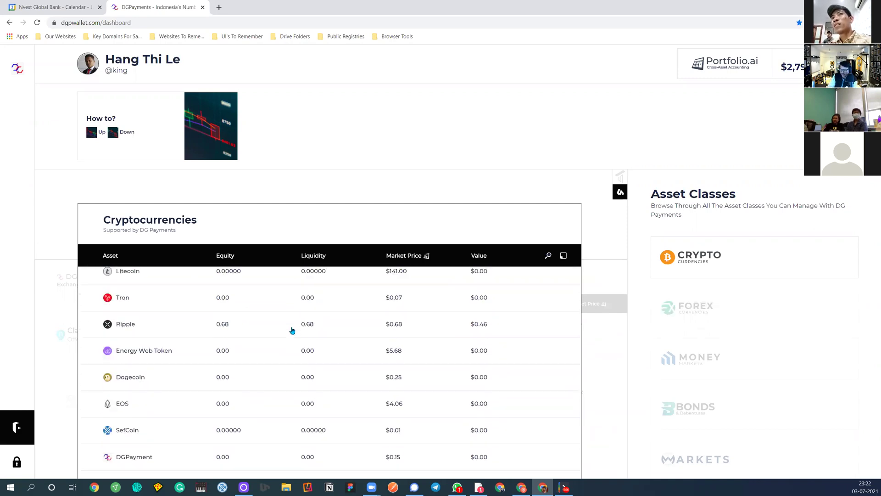
scroll(184, 432, down, 2)
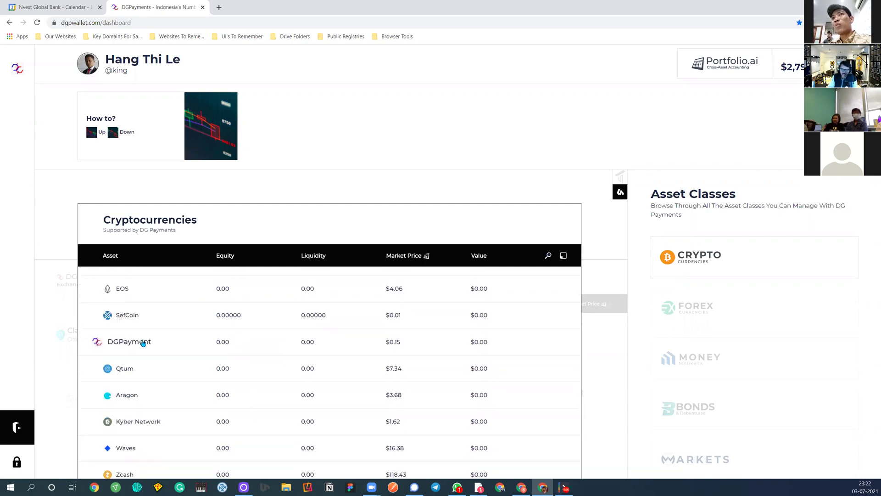
scroll(143, 344, up, 5)
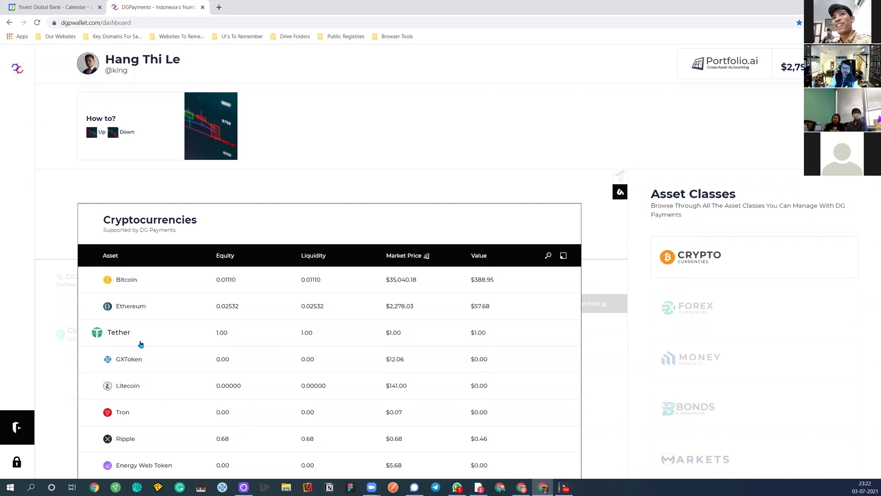
scroll(141, 344, down, 5)
click(130, 347)
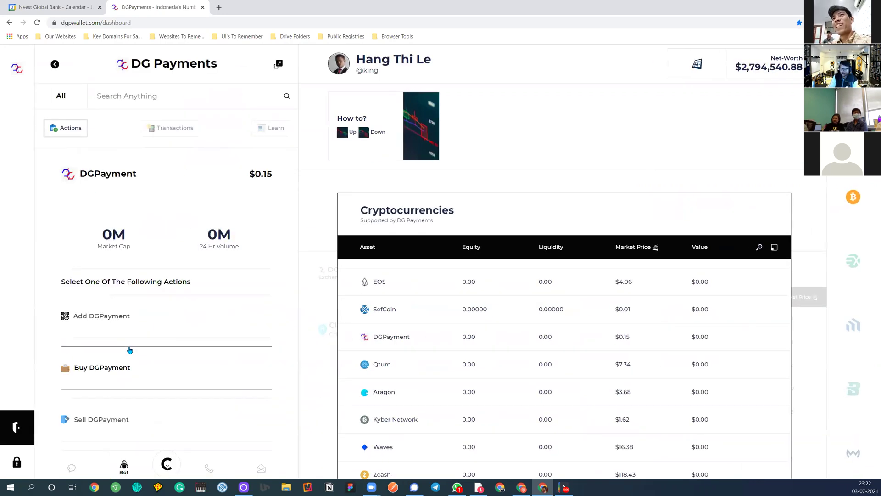
Choose Buy DGPayment to reach the TokenSwap quote-asset selection
click(151, 362)
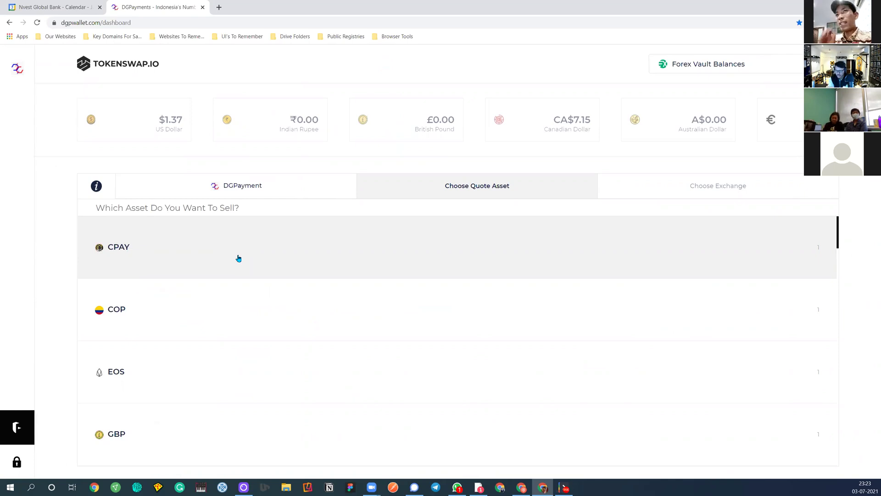
In a new tab, load endorsement.app and then the personal endorsement page
click(219, 7)
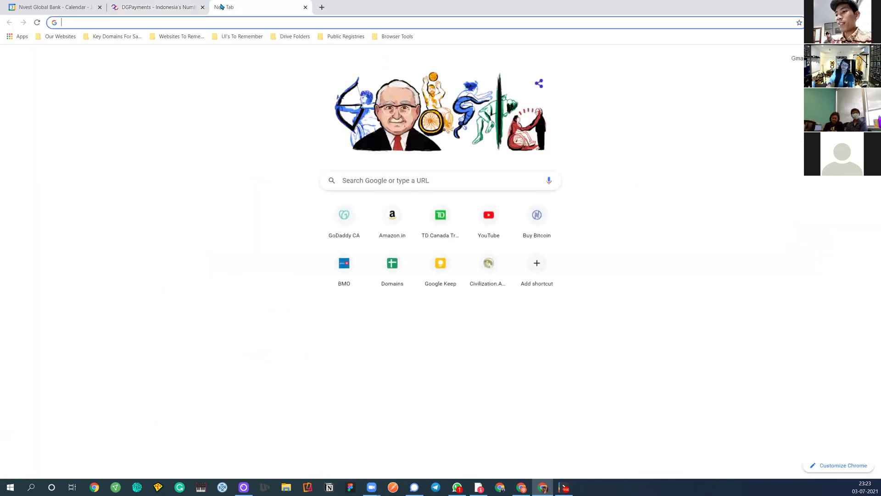
text(end)
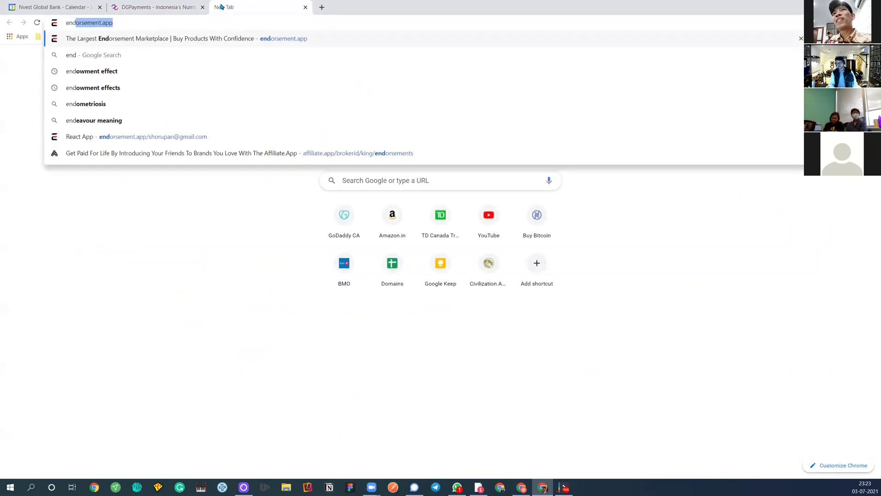
key(Return)
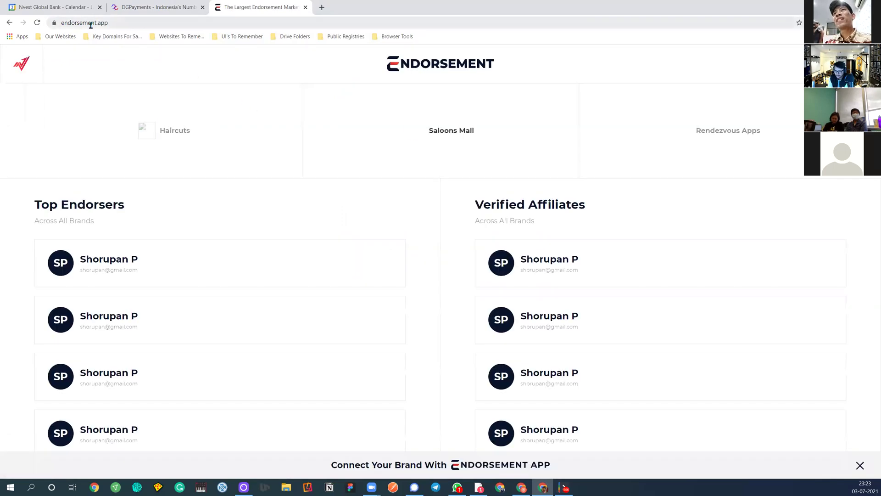
click(149, 23)
click(149, 23)
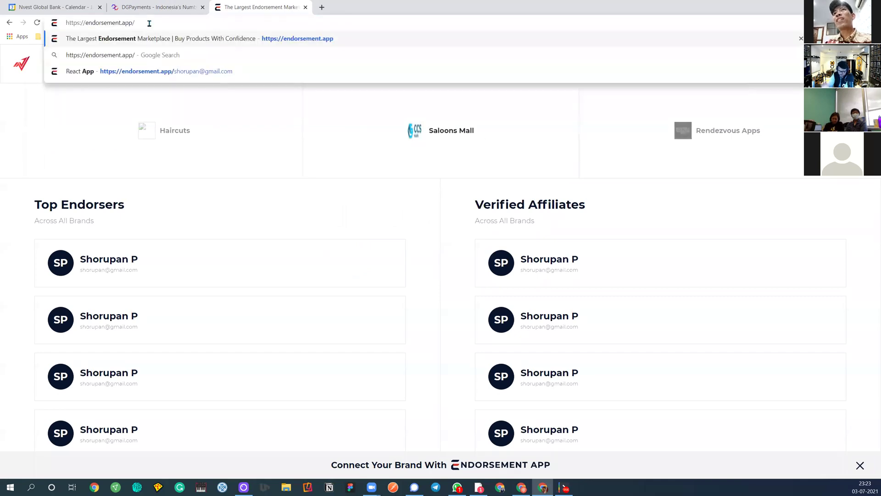
key(Up)
key(Down)
key(Up)
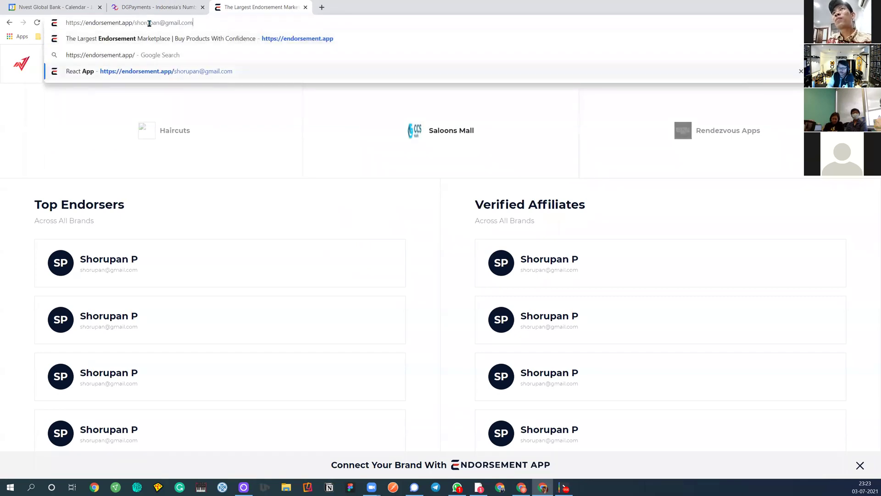
key(Return)
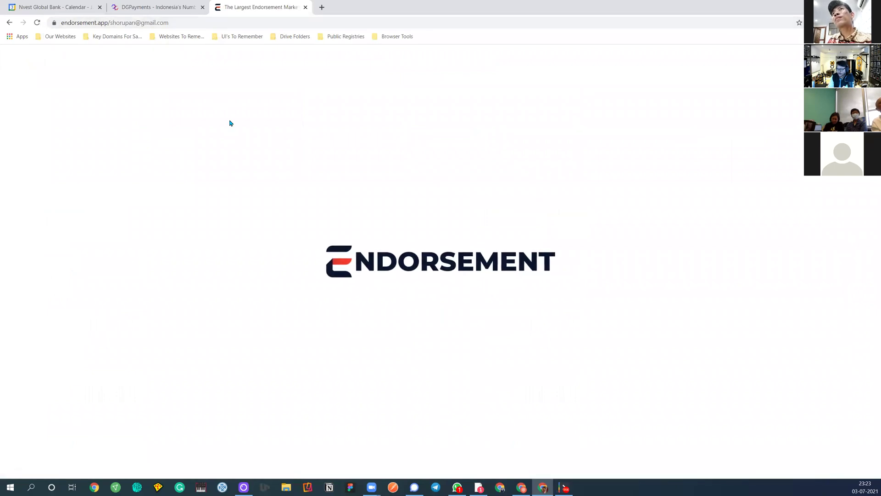
Change the address to the affiliate/ page to list endorsed products
double_click(213, 22)
click(131, 23)
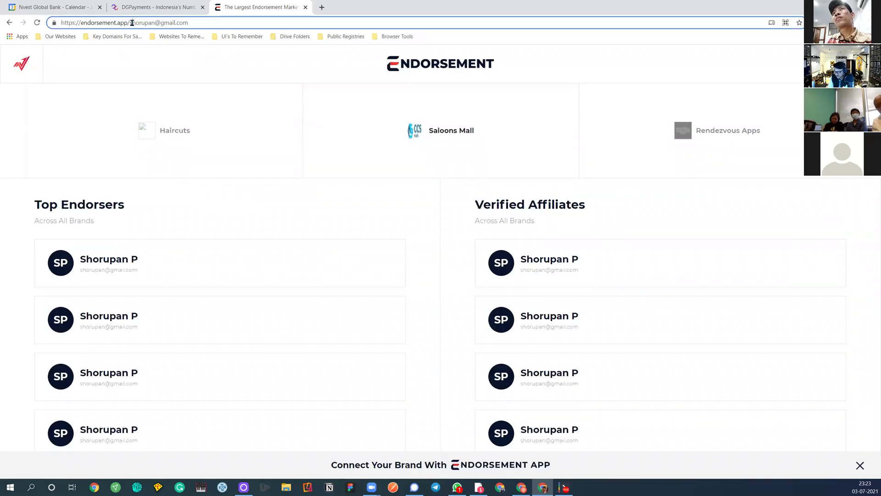
text(affil)
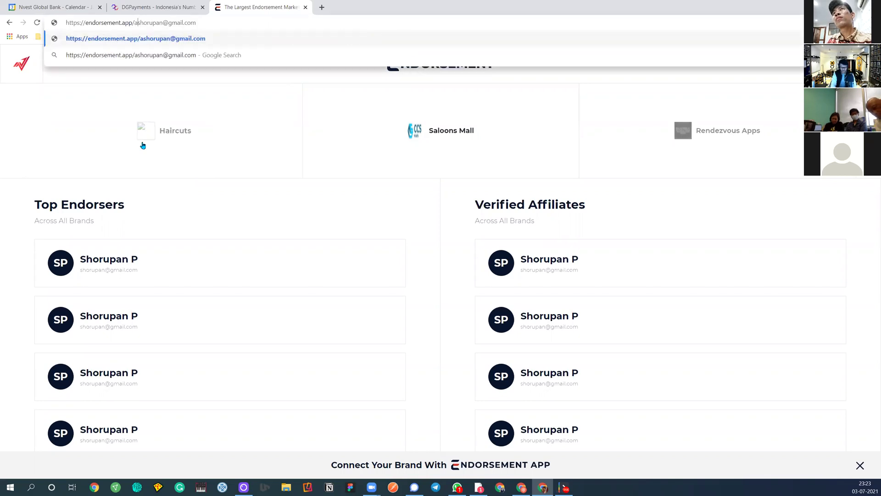
text(iate/)
key(Return)
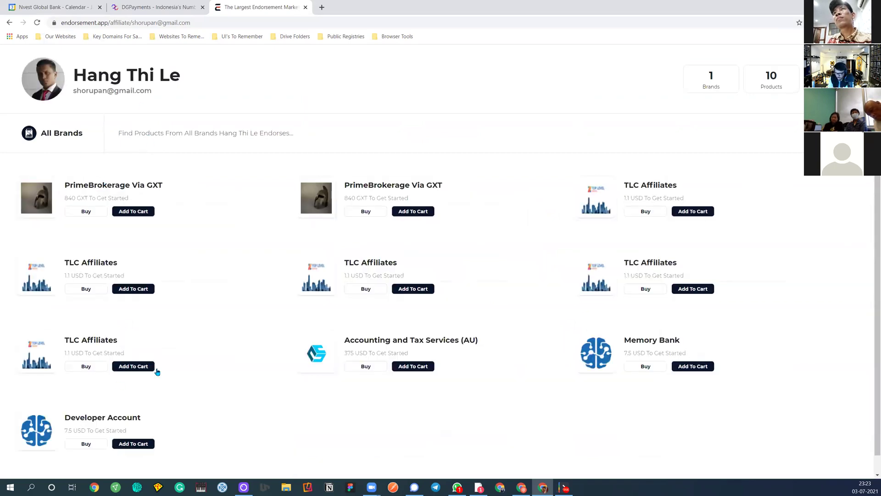
Open the Accounting and Tax Services (AU) product and proceed to check it out
click(320, 353)
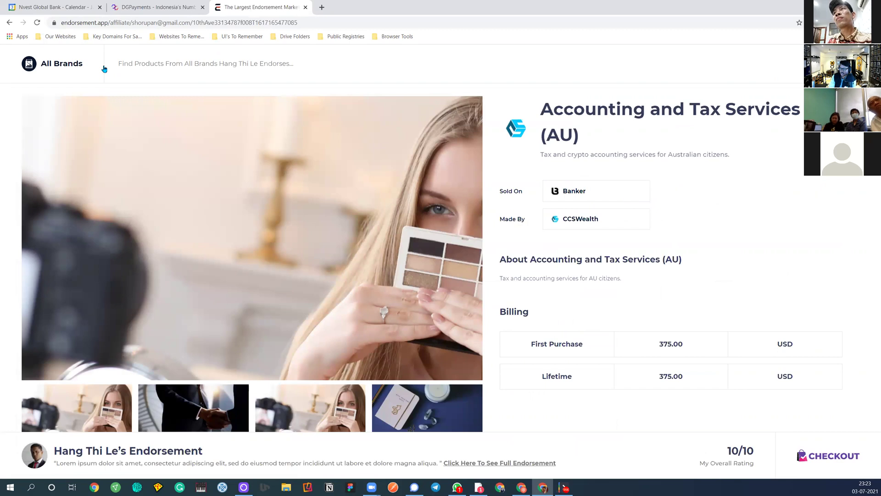
click(111, 23)
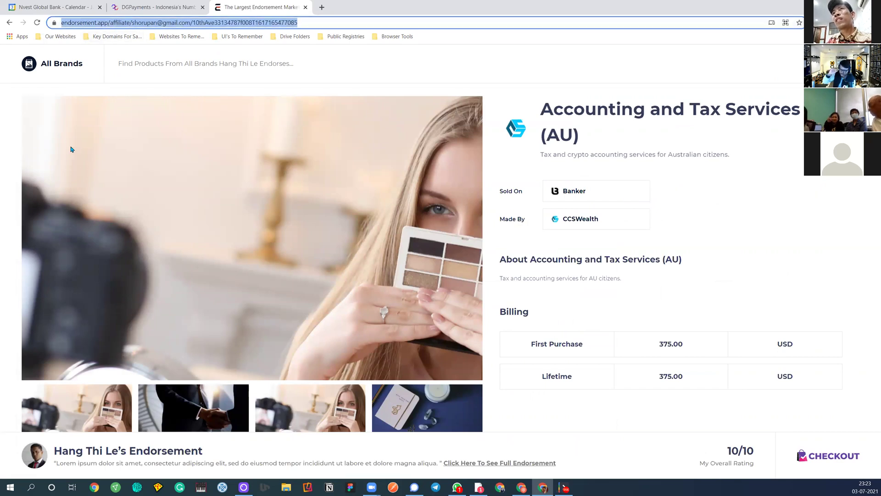
click(832, 455)
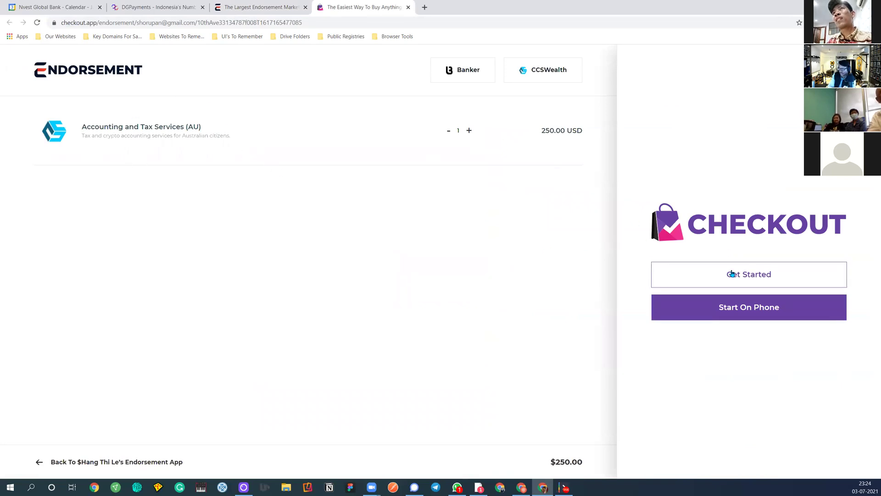
Start the checkout and proceed to the login form
click(748, 275)
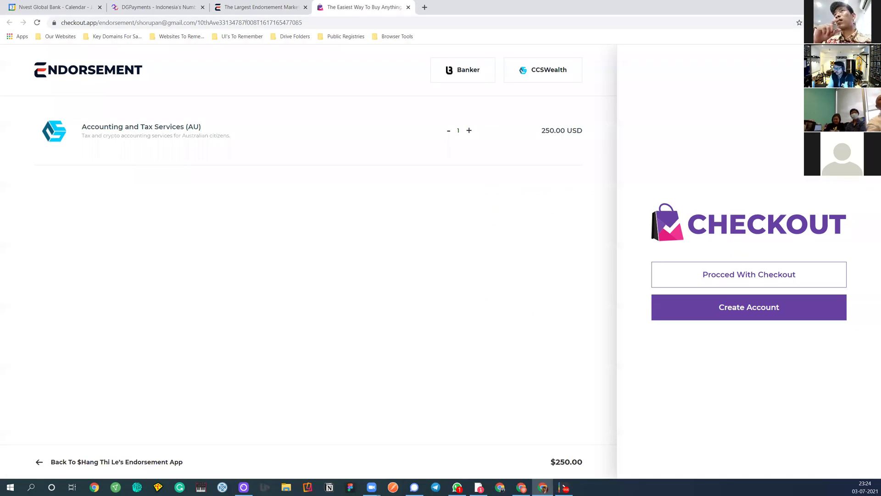
click(710, 271)
click(703, 254)
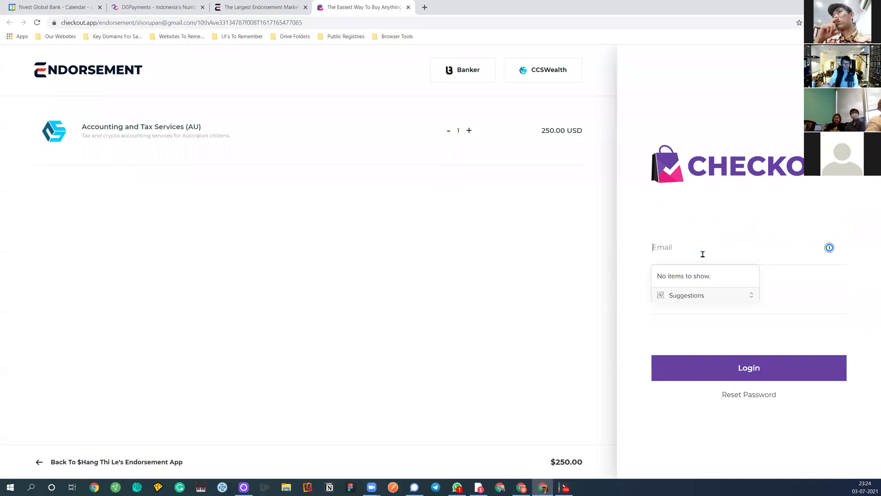
Fill Email and Password from the saved GX login in 1Password, then log in
click(817, 22)
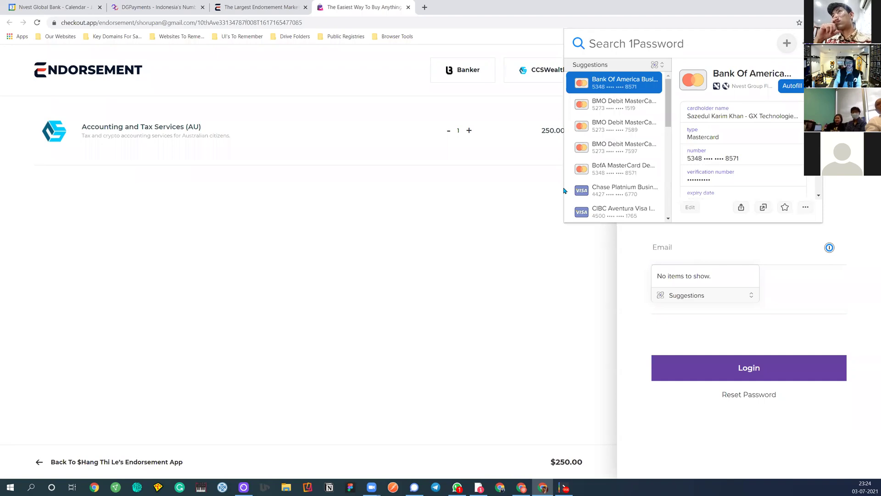
text(shorupan)
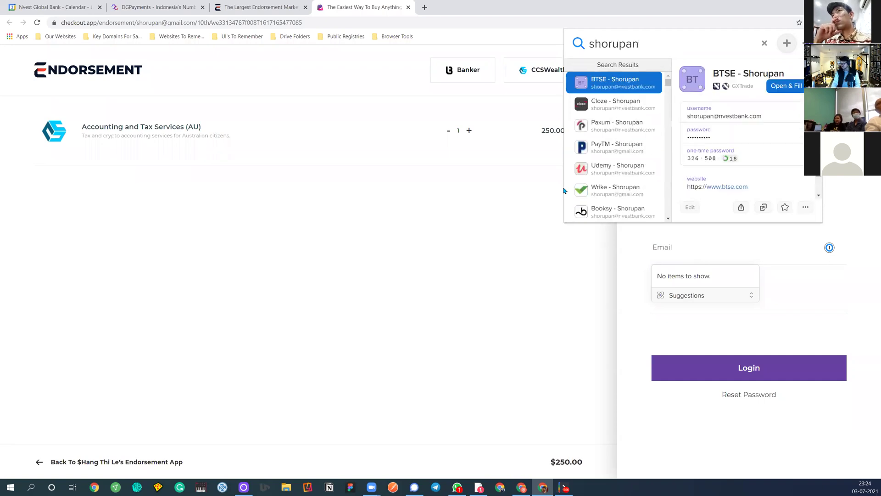
text( gx)
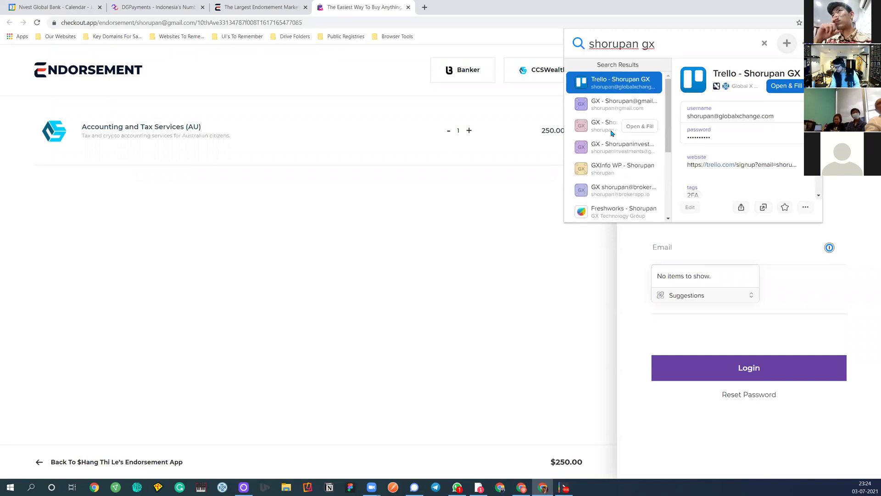
click(600, 111)
click(740, 121)
click(732, 247)
key(ctrl+v)
key(ctrl+shift+x)
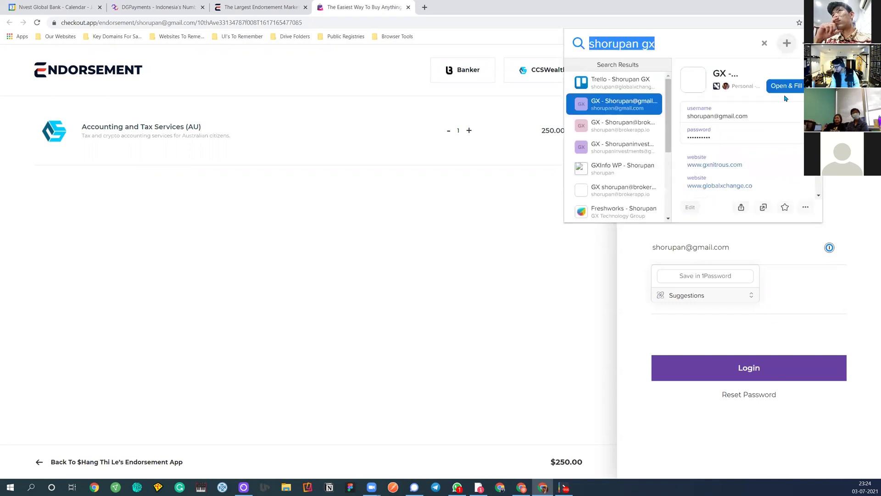
click(789, 132)
click(786, 308)
key(ctrl+v)
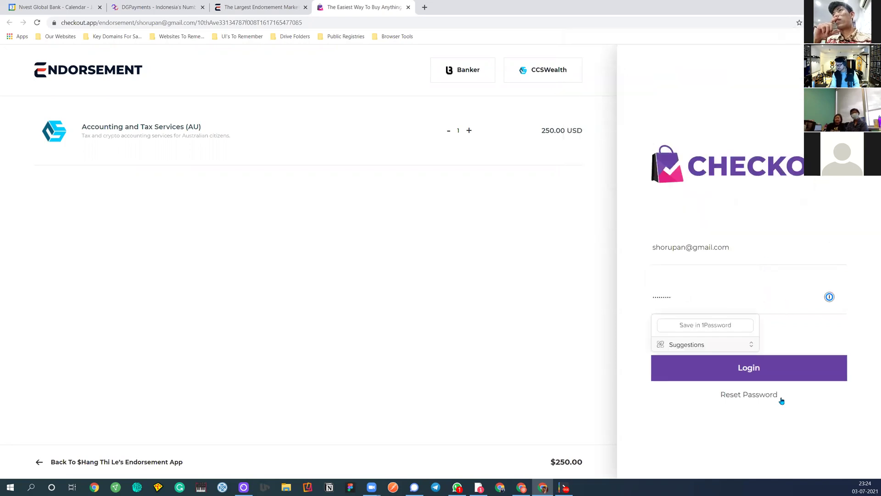
click(769, 367)
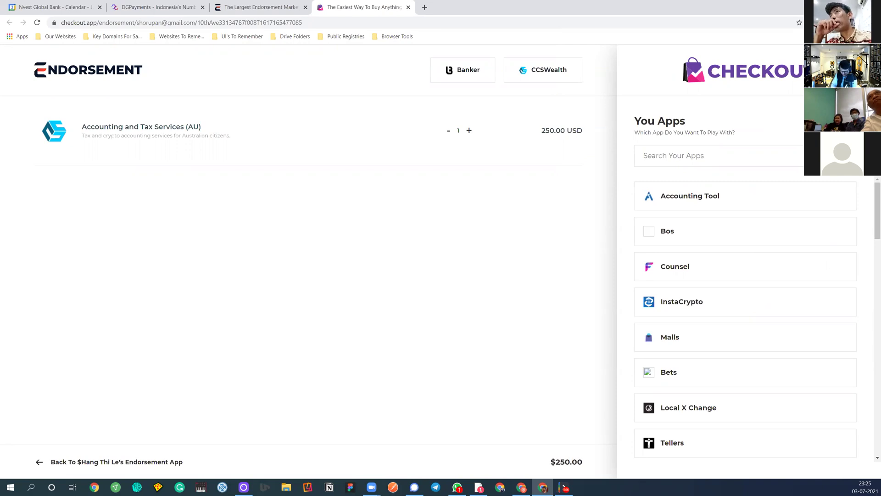
Pick DG Payments as the paying app and pay the order from the DGPayment vault
text(dg)
click(732, 203)
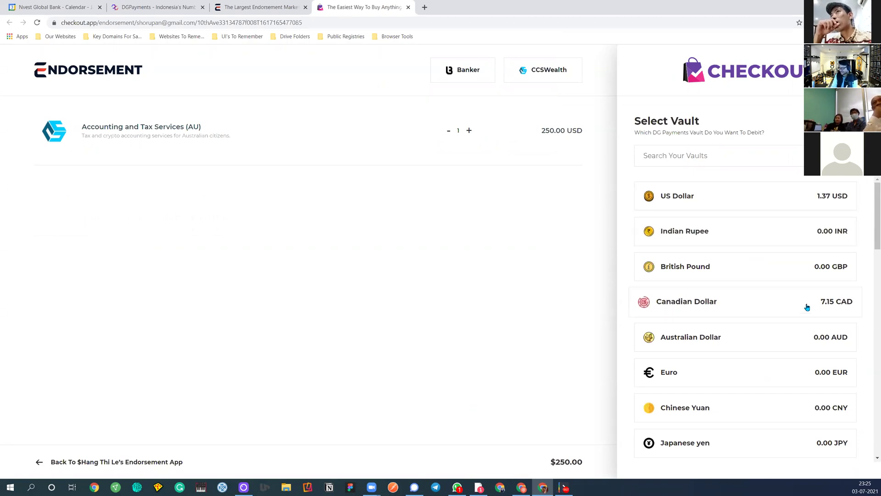
scroll(807, 307, down, 5)
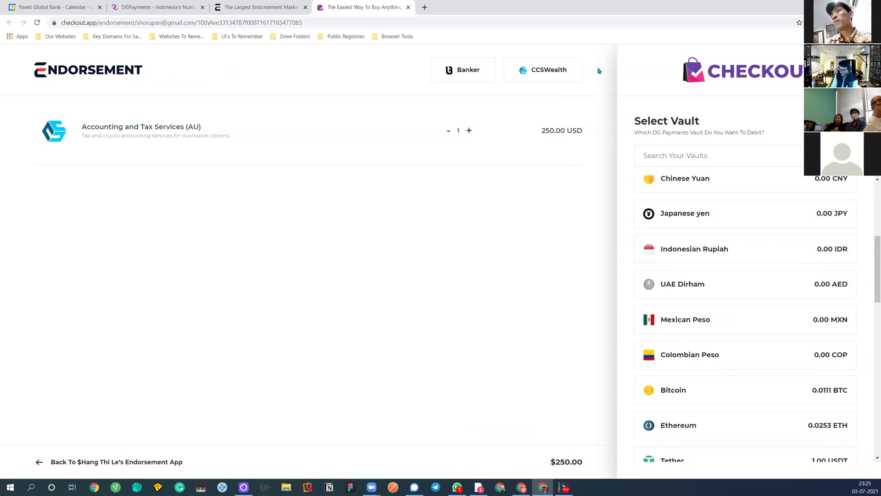
click(133, 6)
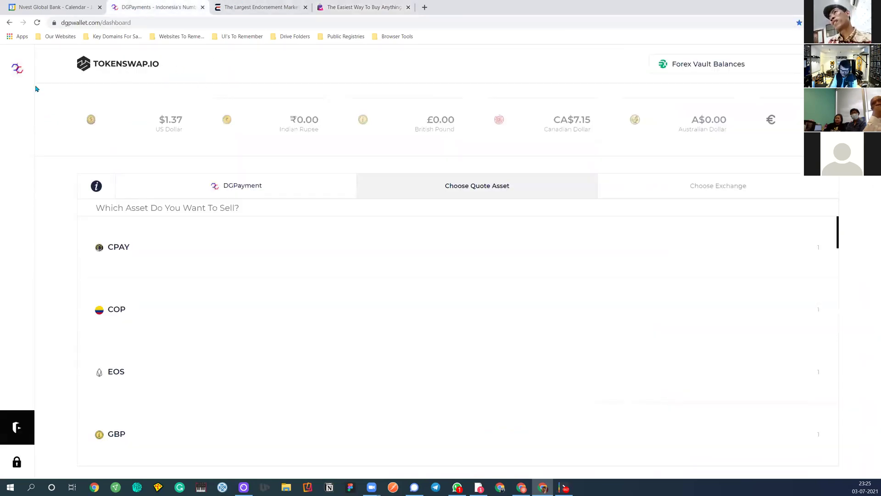
click(19, 69)
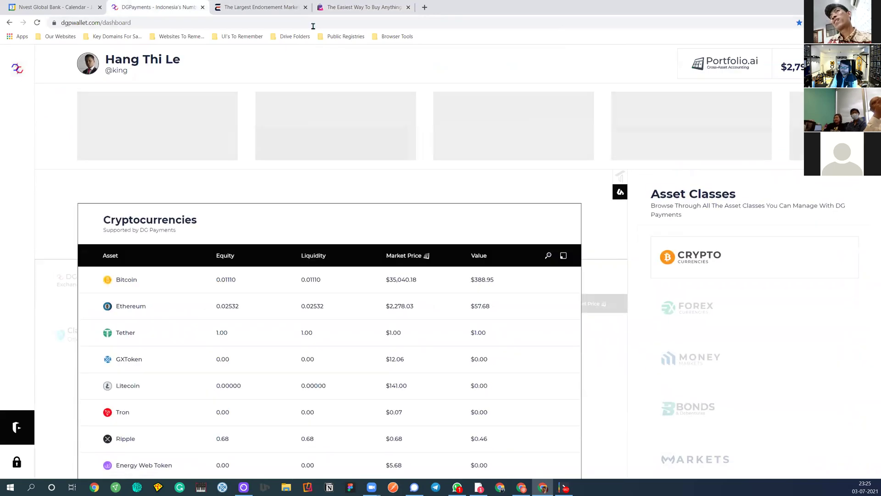
click(339, 5)
scroll(704, 383, down, 8)
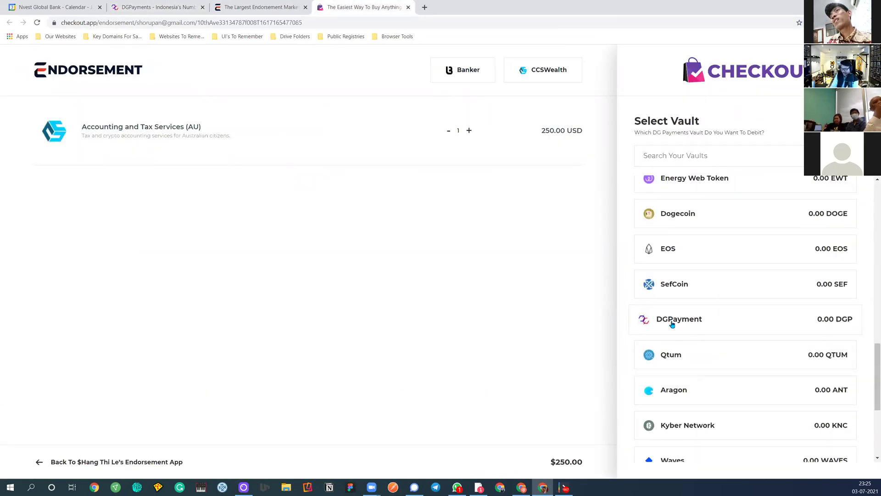
click(794, 322)
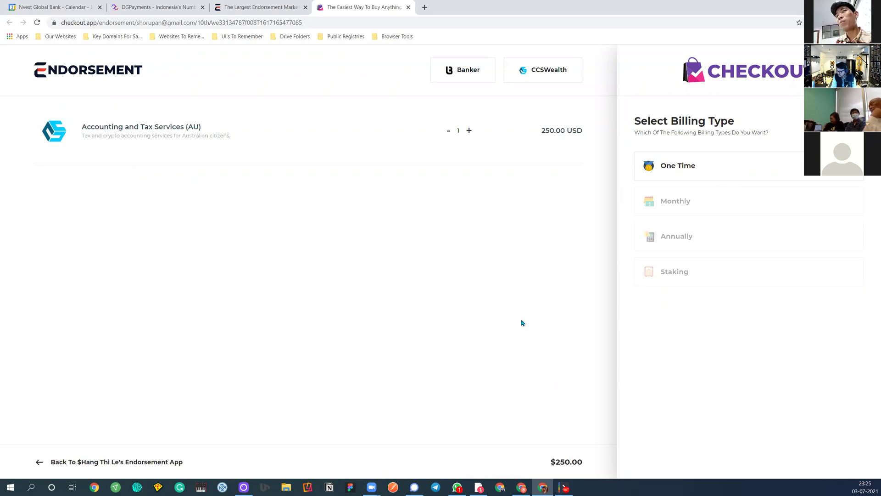
Switch from checkout.app to the dgpwallet.com dashboard tab
click(169, 6)
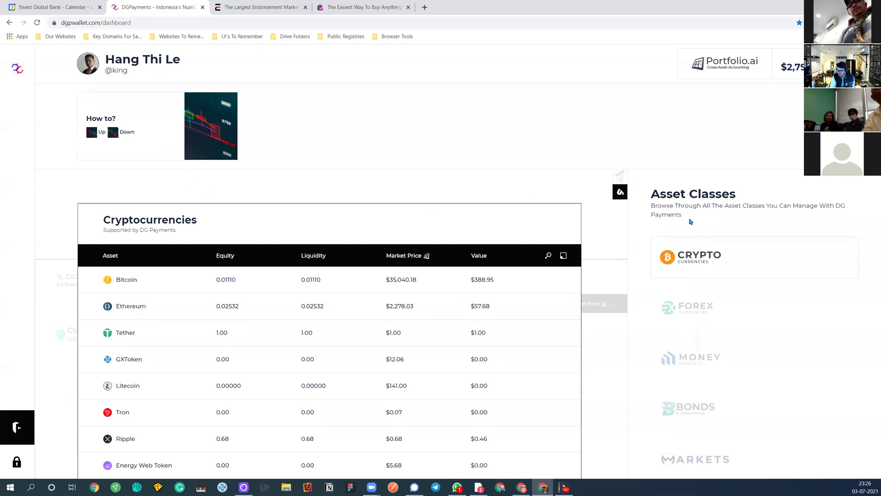
click(687, 307)
scroll(420, 384, down, 4)
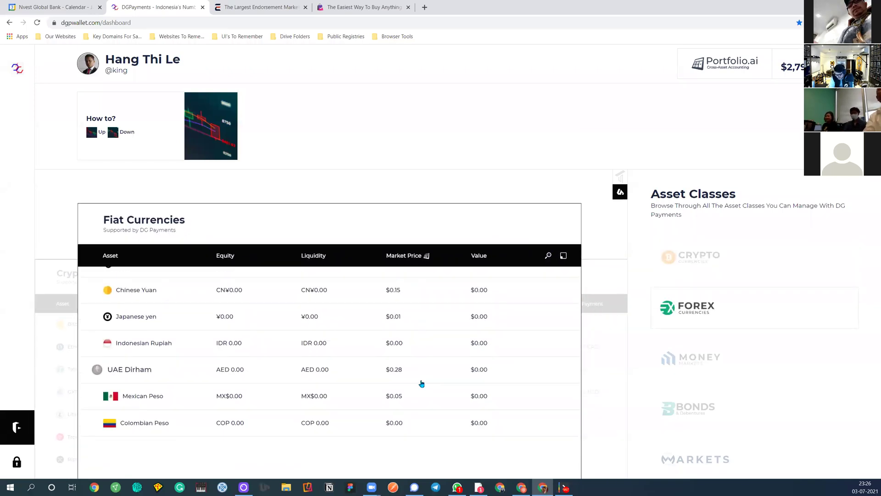
scroll(422, 382, up, 4)
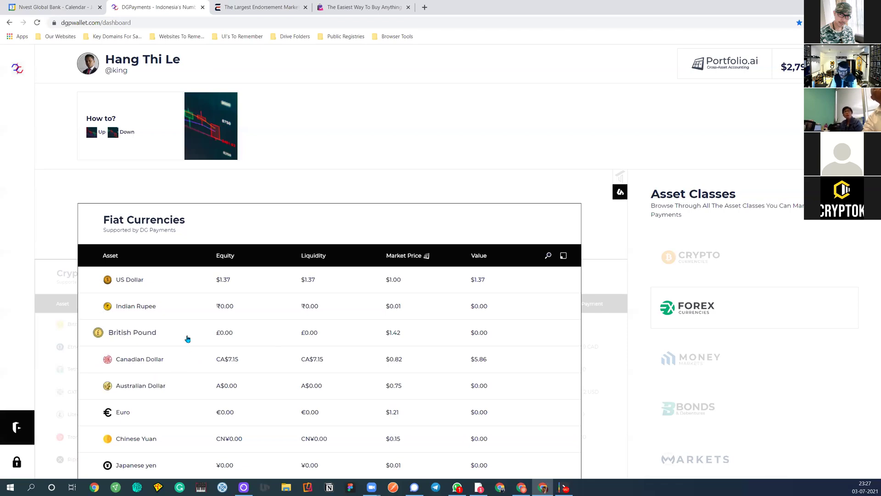
click(739, 271)
scroll(155, 374, down, 3)
Copy the DGPayment deposit address generated through Blockcheck
click(135, 461)
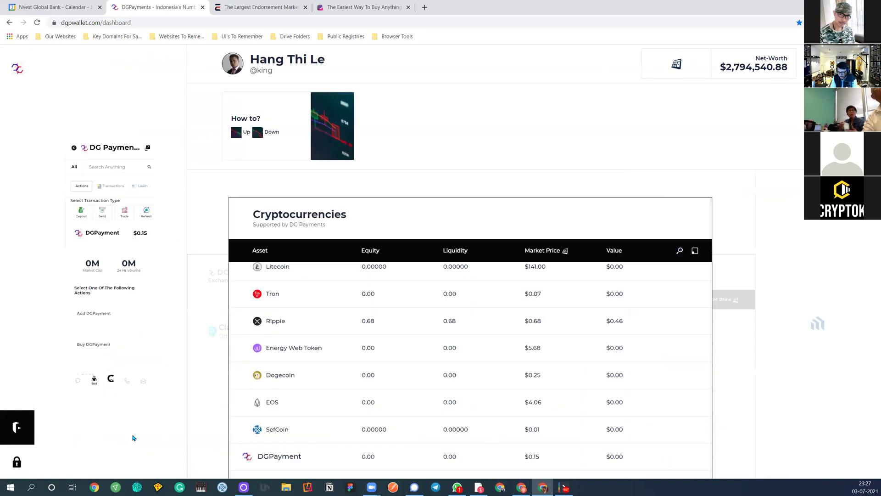
click(95, 330)
click(66, 230)
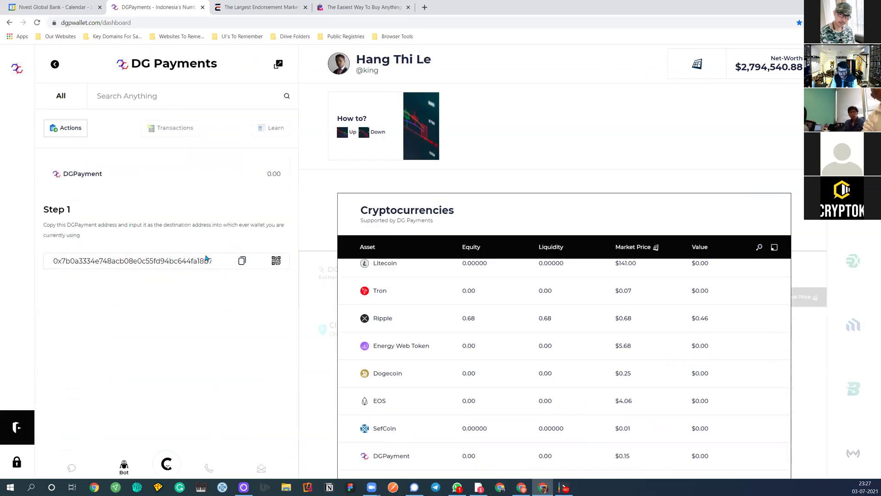
click(242, 261)
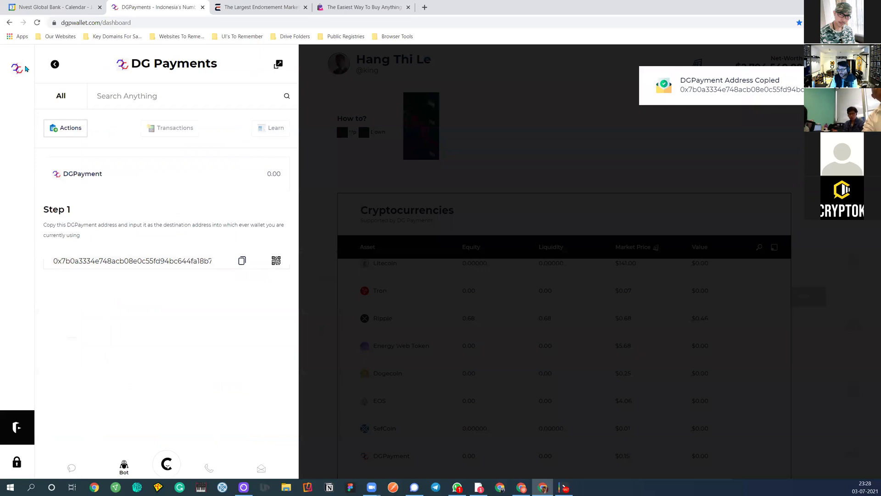
click(55, 66)
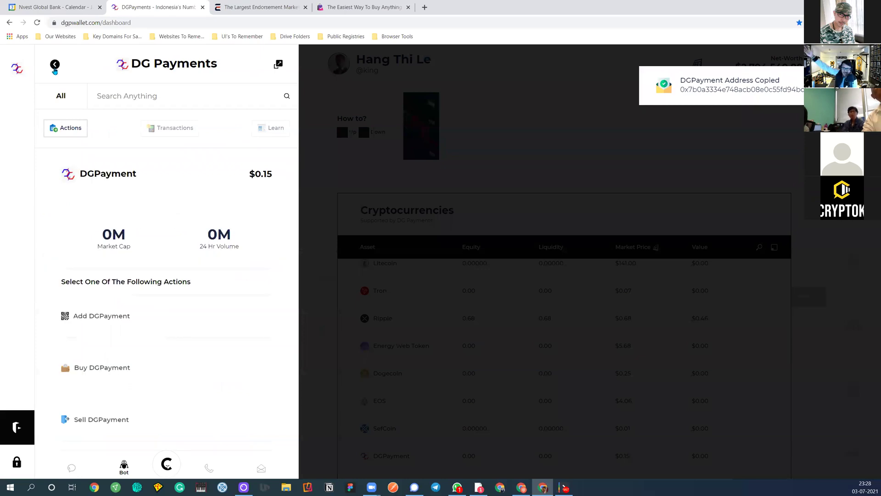
click(55, 64)
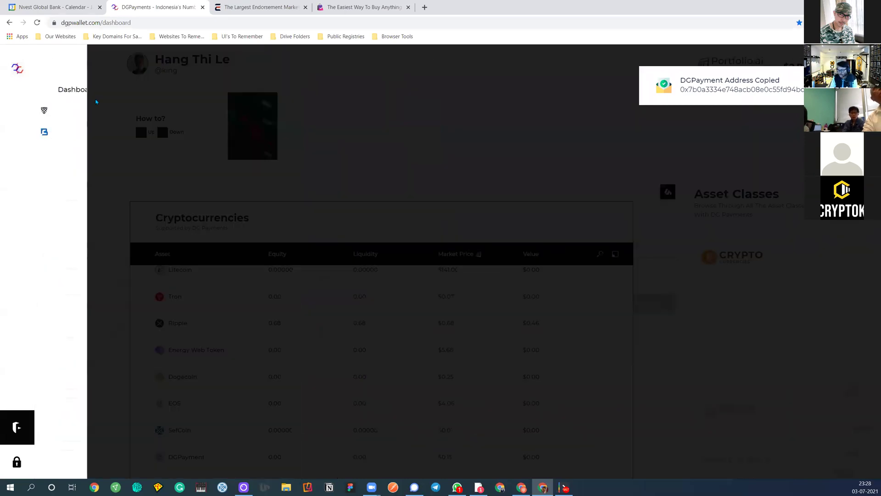
click(632, 133)
click(19, 71)
View processing crypto deposits for DGP under Transactions
click(164, 132)
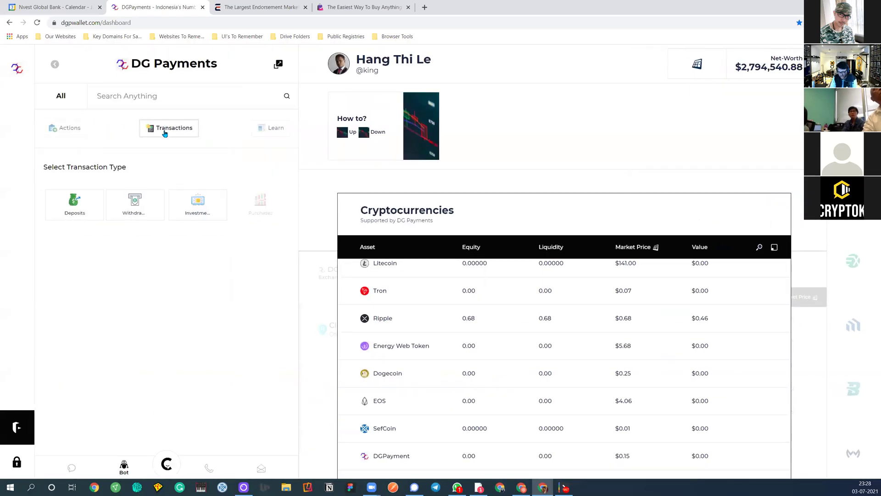
click(87, 211)
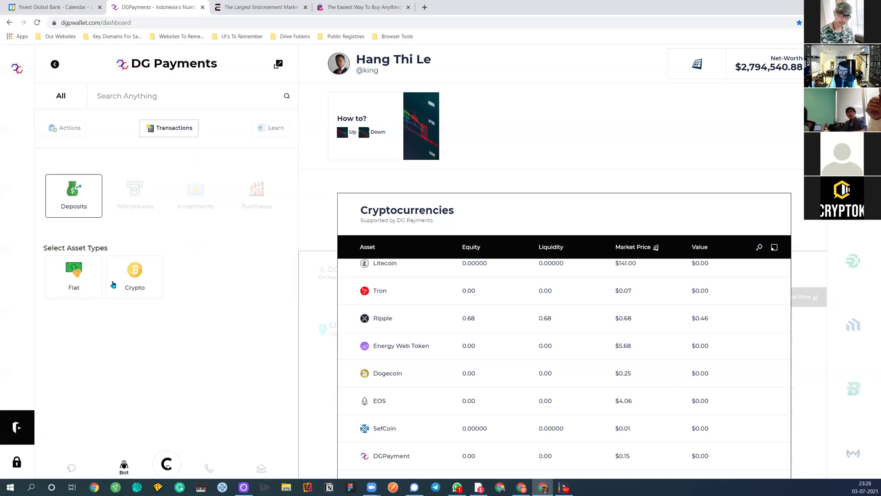
click(126, 280)
click(68, 271)
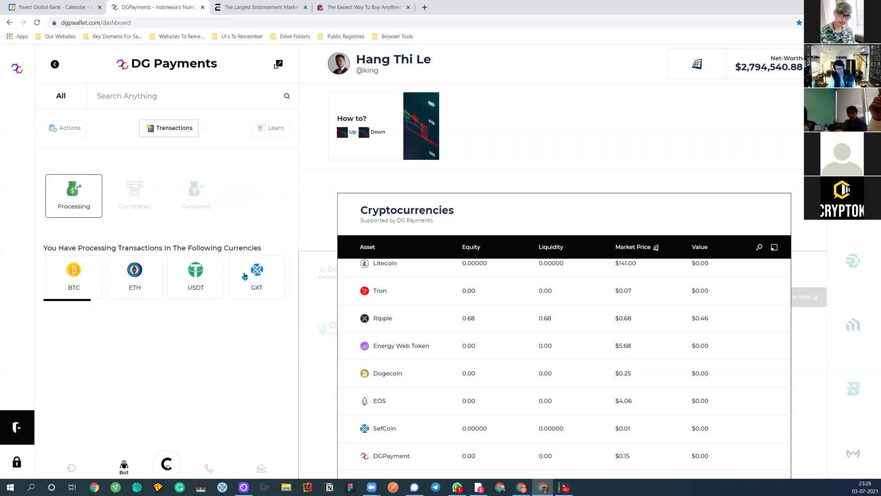
click(268, 278)
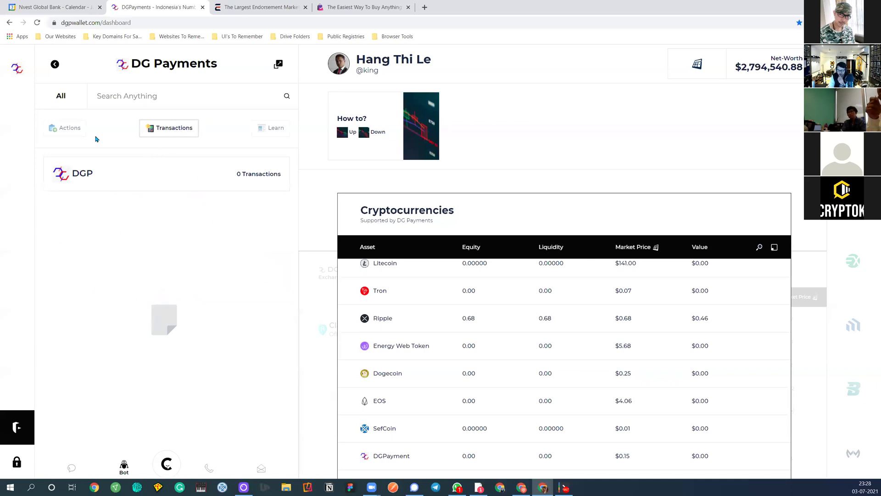
Start a crypto deposit, browse the coin carousel, and choose BTC
click(83, 135)
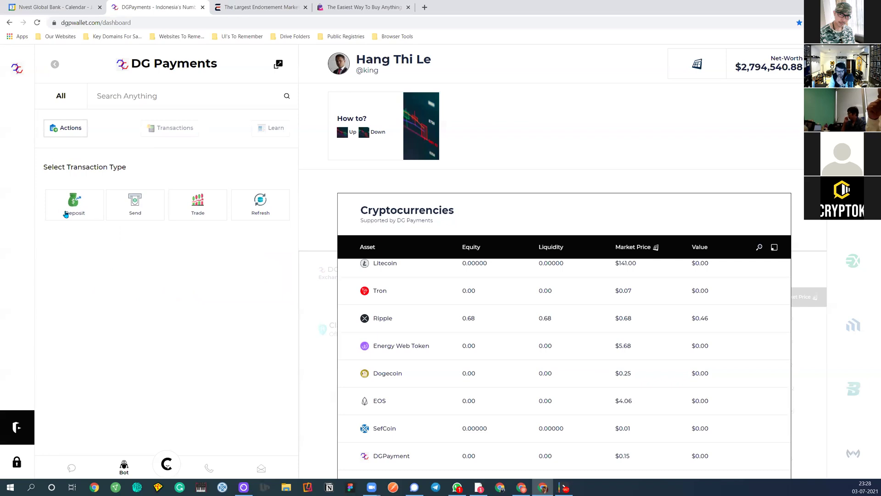
click(73, 202)
click(131, 281)
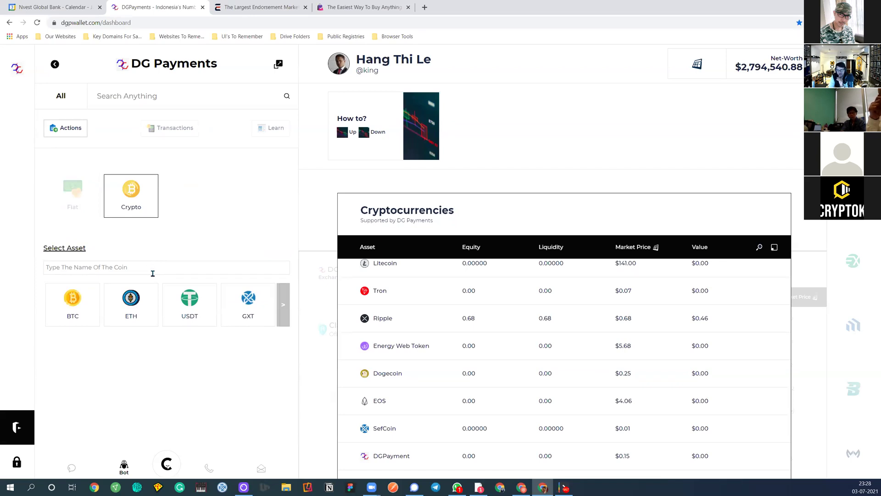
click(282, 306)
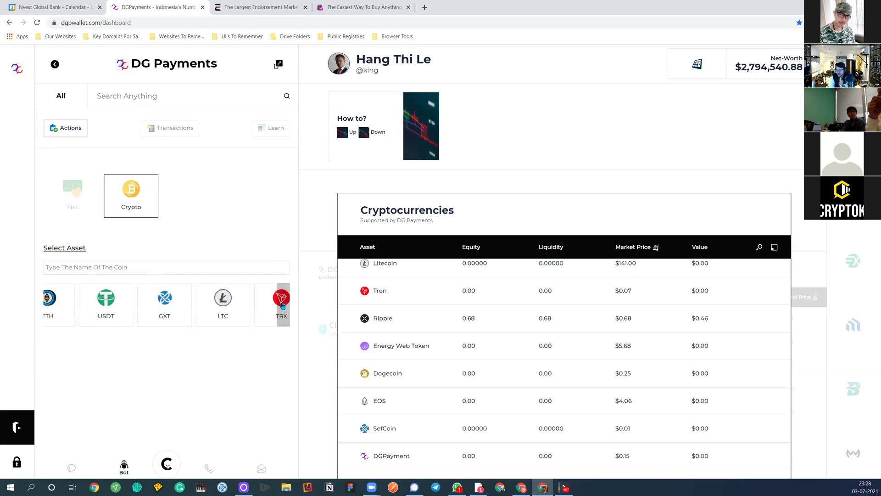
click(282, 306)
click(282, 306)
click(282, 306)
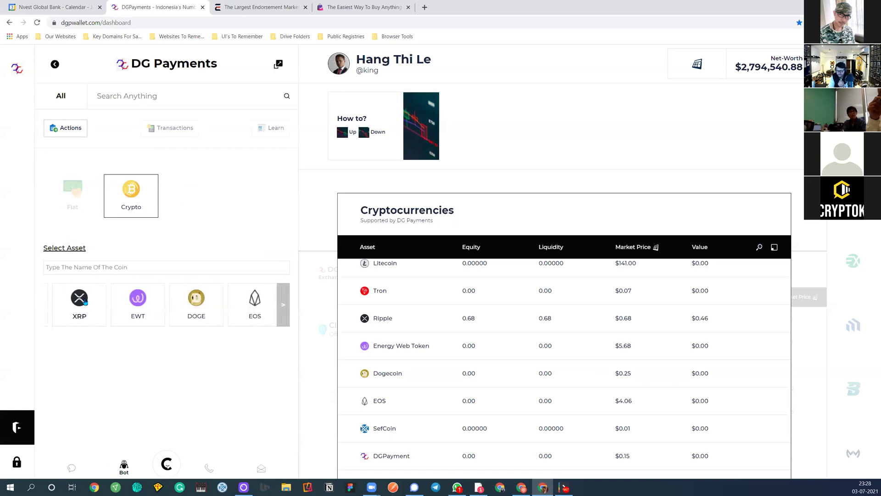
click(89, 305)
click(92, 303)
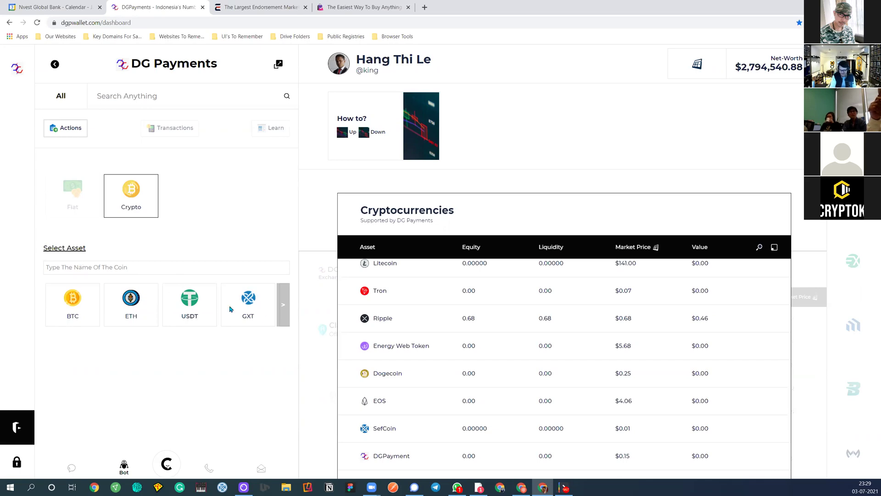
Clear the deposit setup and start a new crypto deposit
click(73, 130)
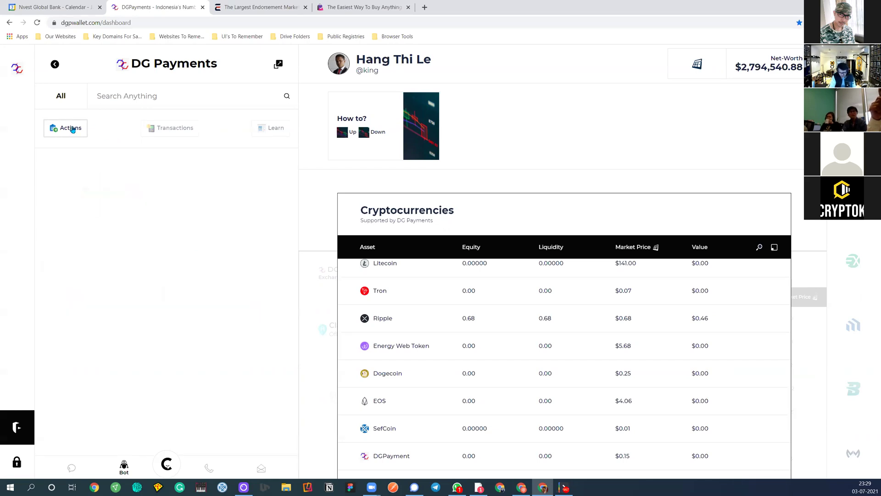
click(157, 130)
click(63, 130)
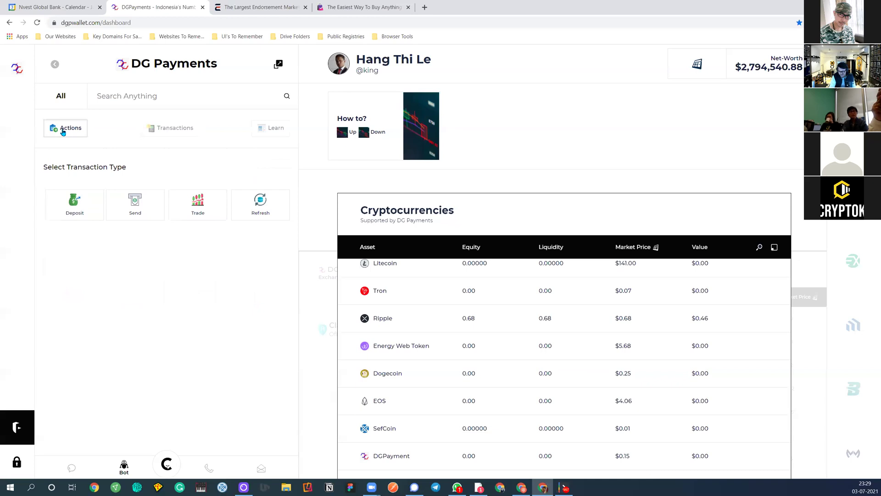
click(74, 214)
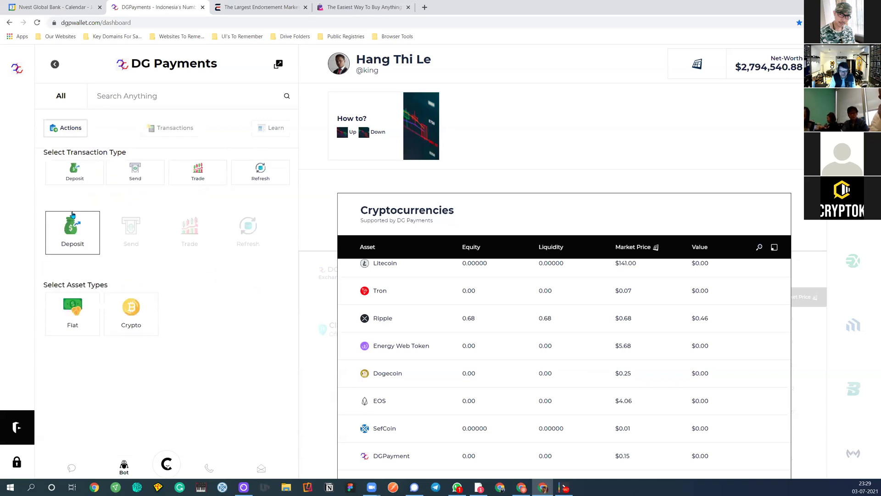
click(130, 278)
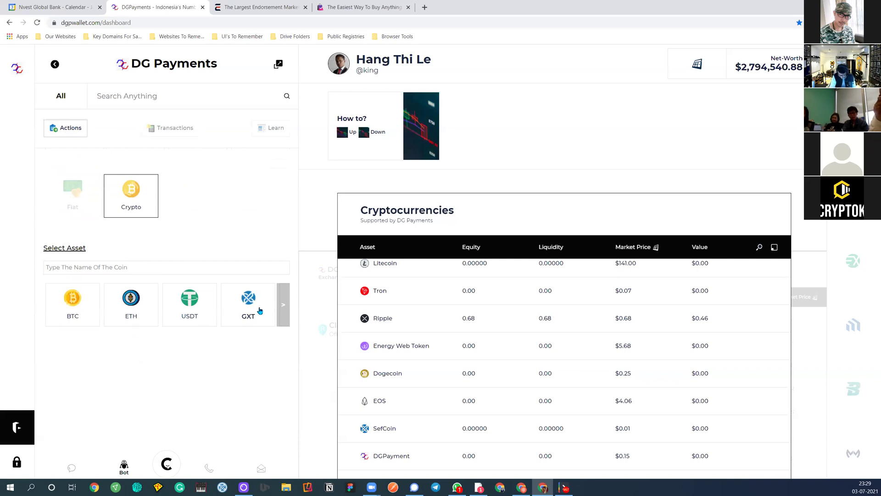
Choose adding GXToken from an external wallet and copy its deposit address
click(257, 310)
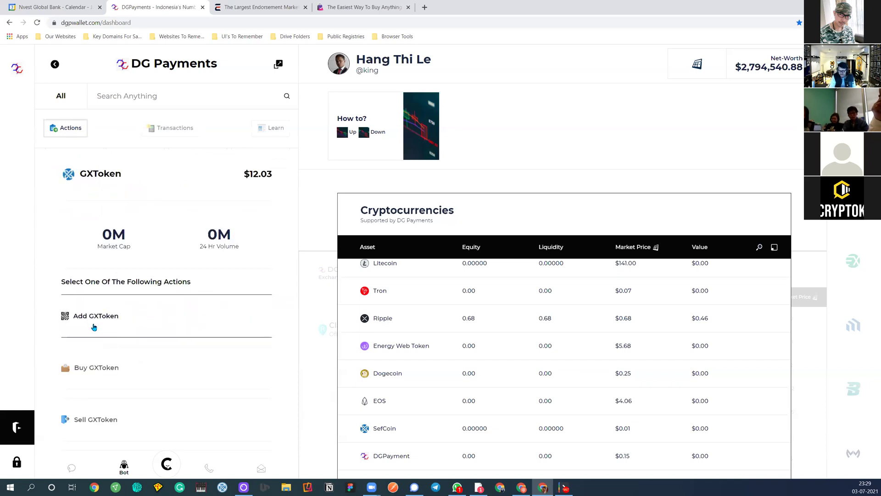
click(94, 327)
click(68, 247)
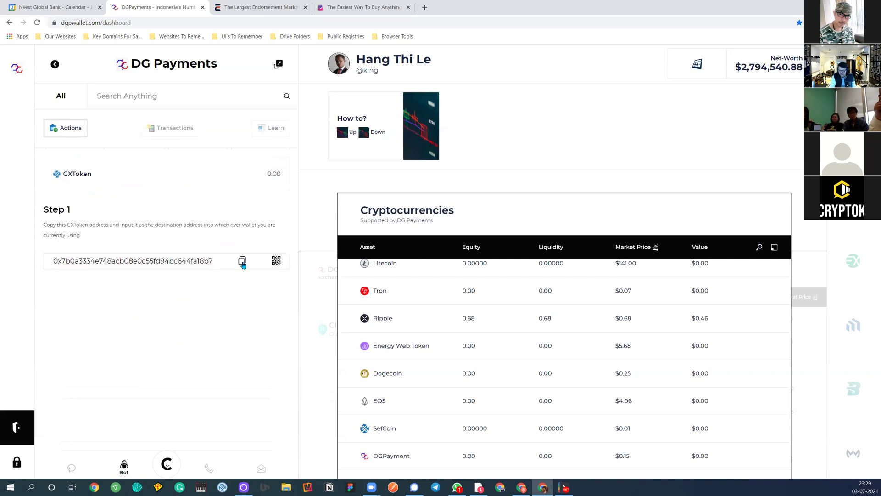
click(243, 262)
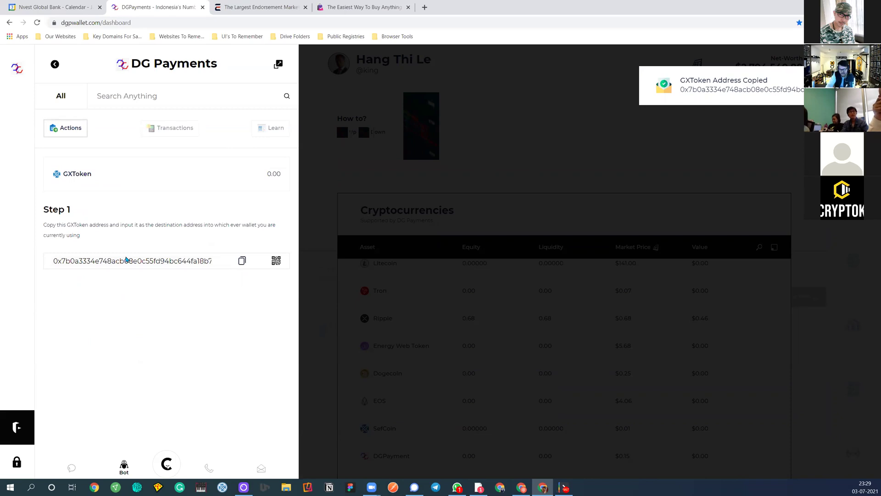
click(242, 261)
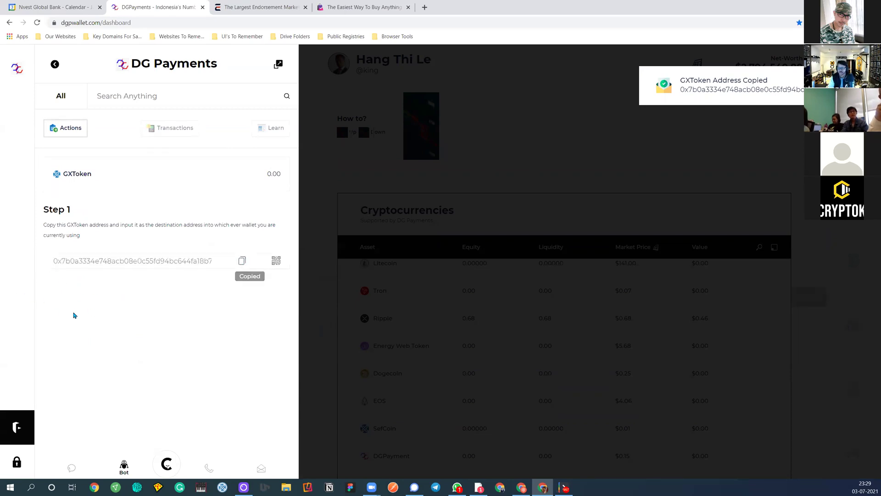
click(424, 7)
Search the copied GXToken address on etherscan.io and review its Analytics and Transactions
text(ether)
key(Return)
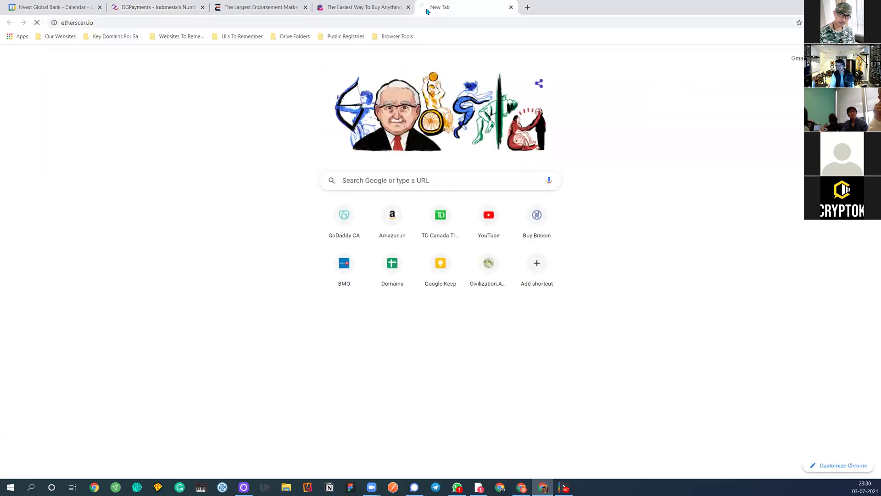
click(290, 120)
key(ctrl+v)
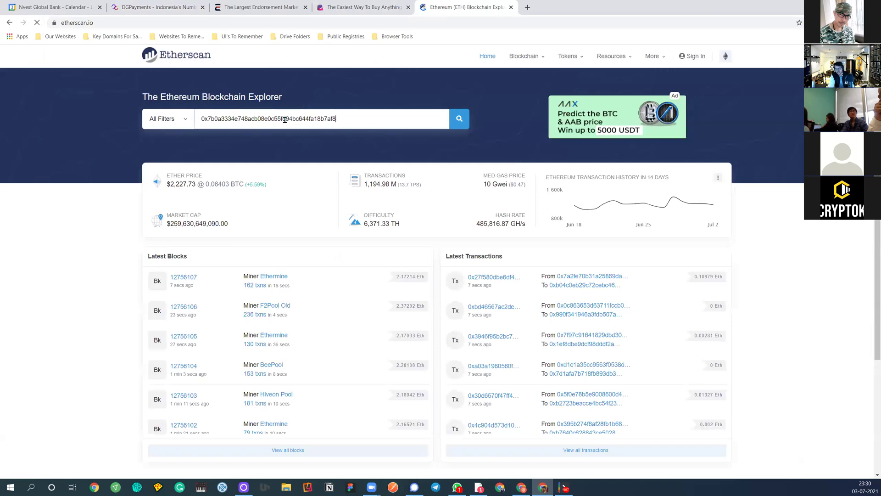
key(Return)
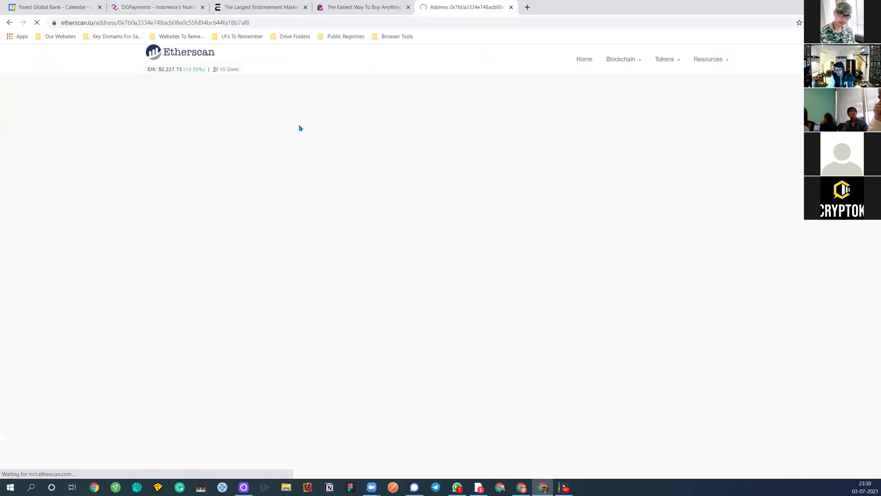
click(215, 260)
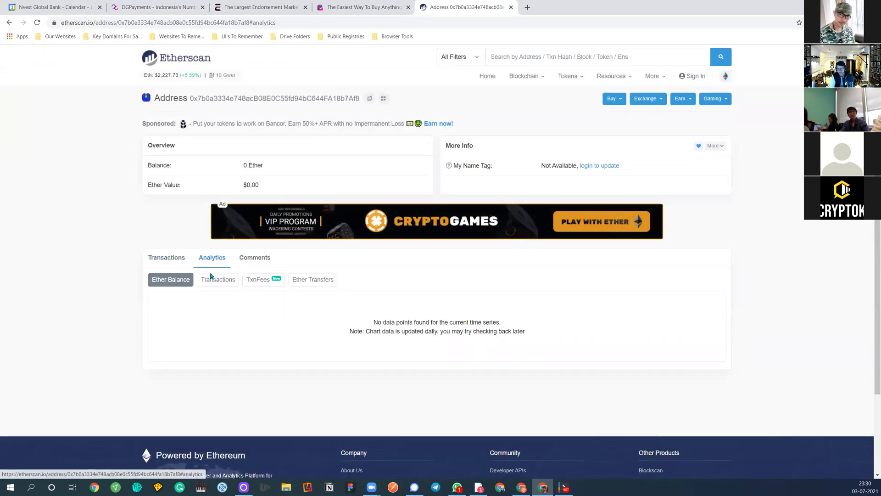
click(178, 263)
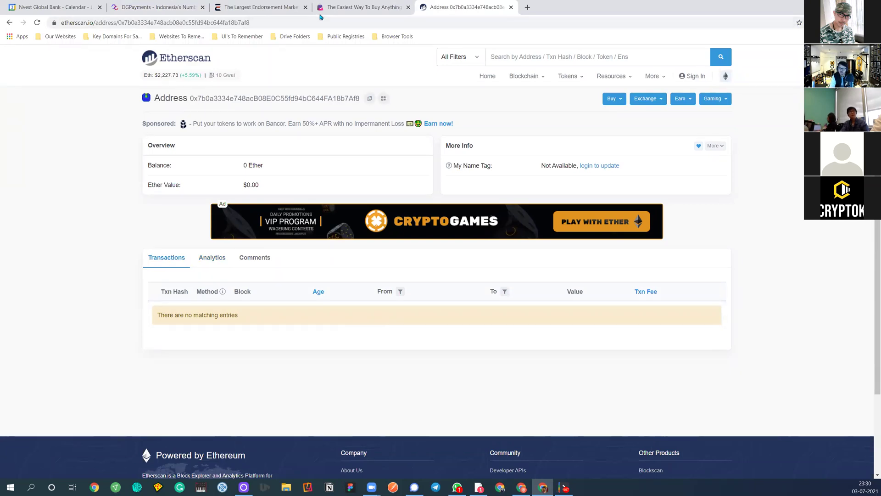
click(351, 7)
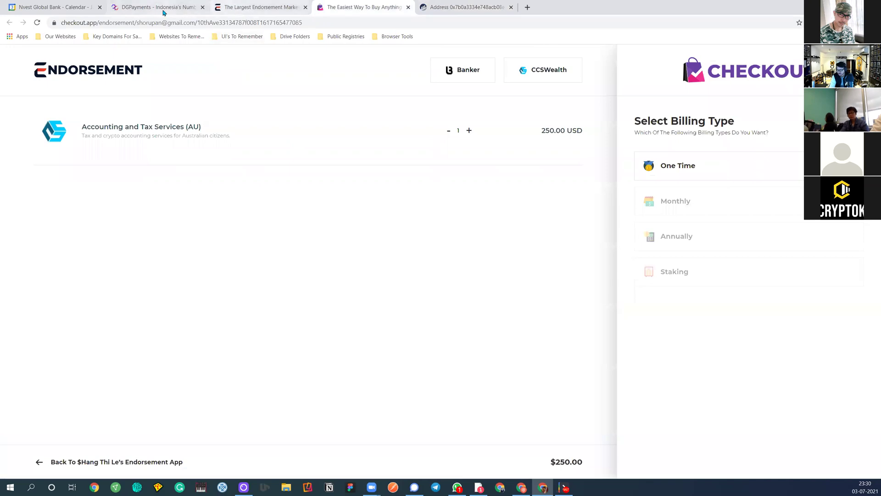
click(169, 8)
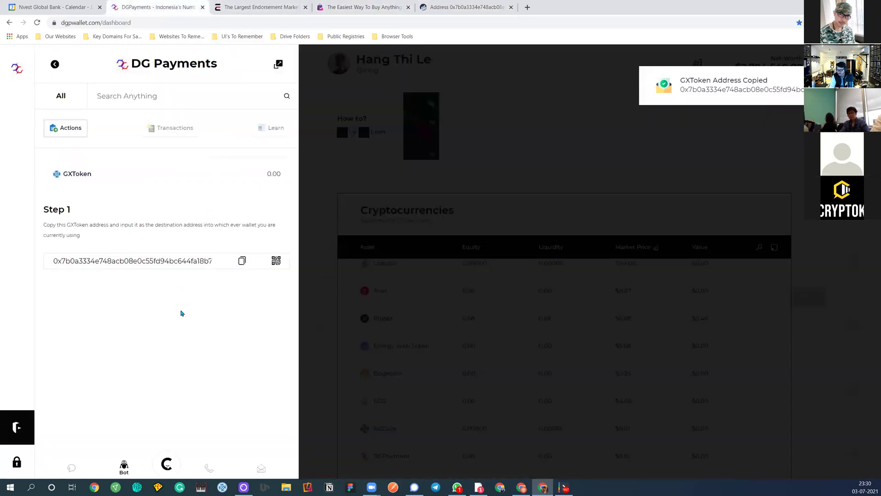
Leave the GXToken deposit step and show the Deposits, Withdrawals, Investments and Purchases types
click(81, 133)
click(159, 130)
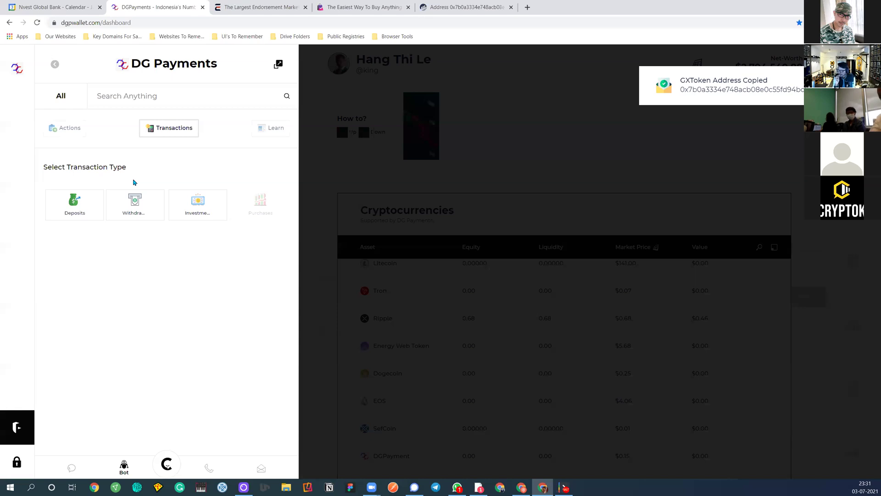
Close the GXToken Address Copied notice and the DG Payments side panel
click(490, 135)
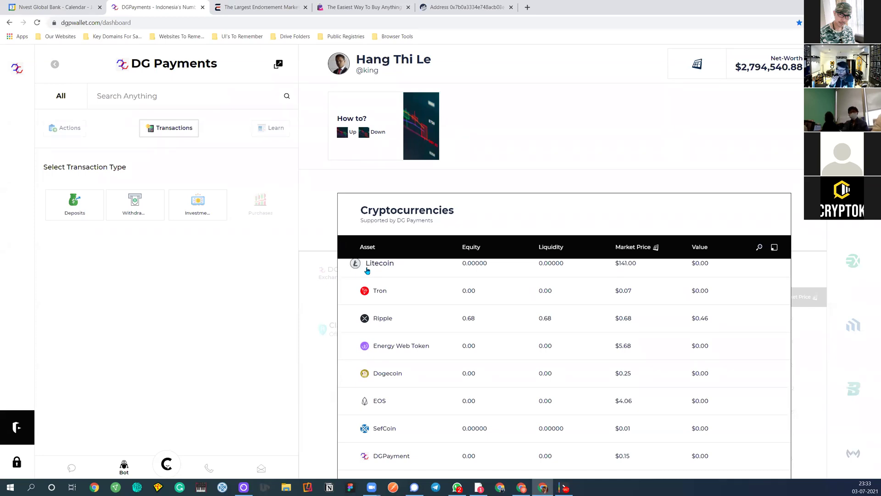
click(16, 71)
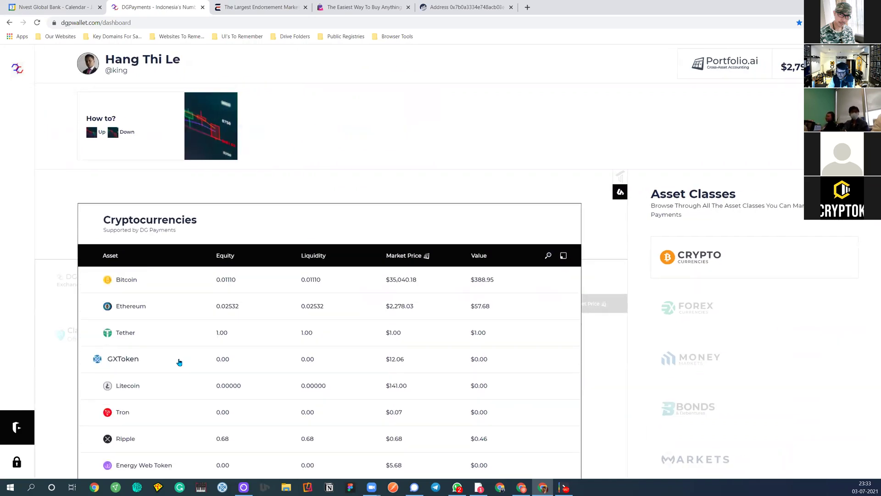
Start sending DGPayment by Blockcheck to an already-known wallet address
scroll(179, 362, down, 5)
click(182, 347)
scroll(81, 350, down, 3)
click(108, 353)
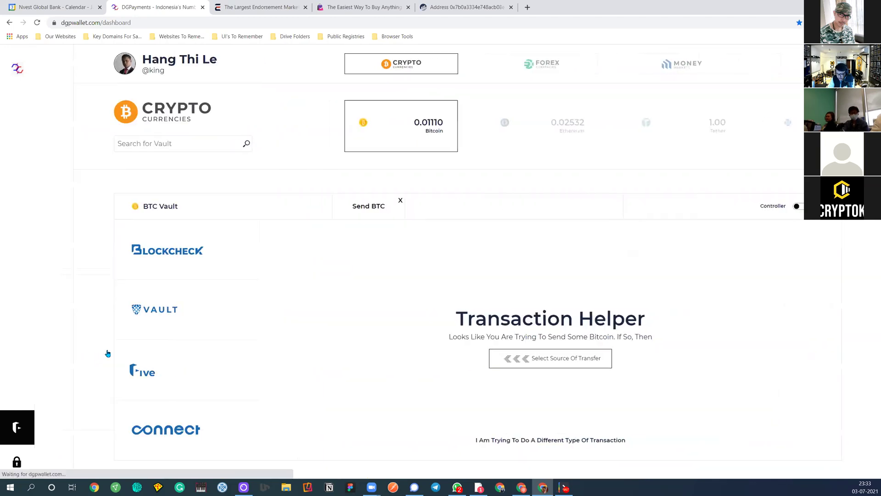
click(164, 249)
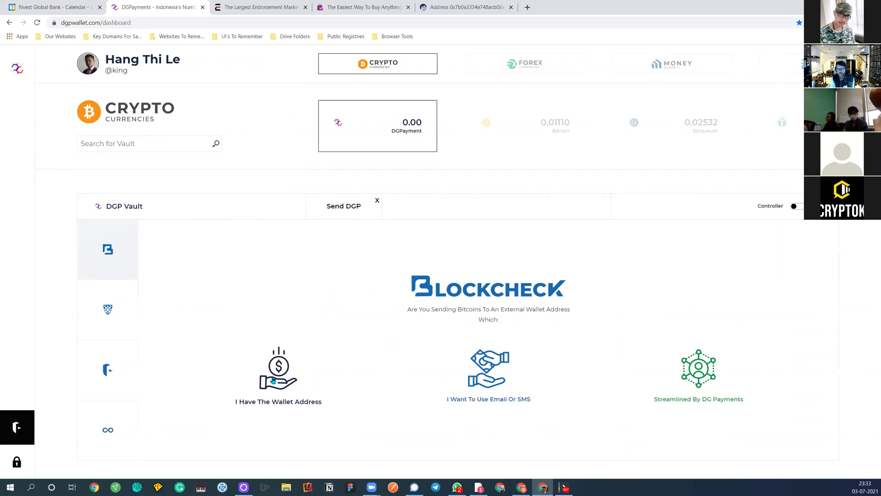
click(273, 380)
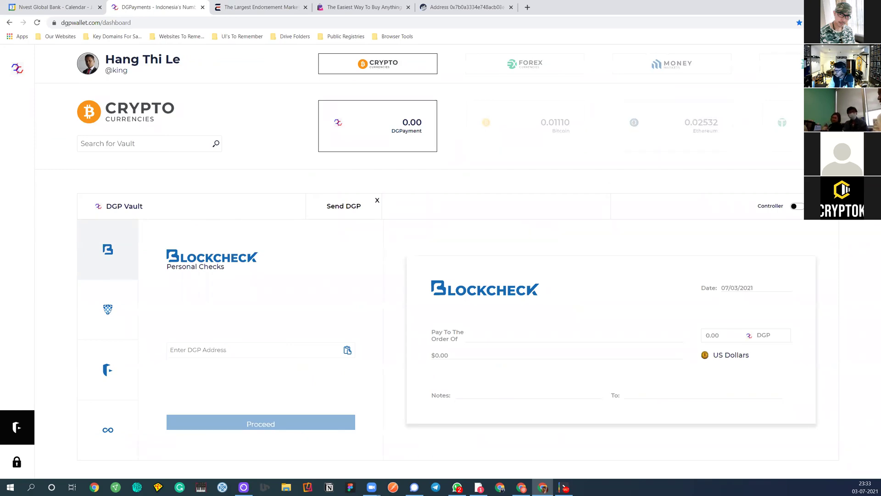
Paste the recipient's DGP address, proceed, and enter 50 DGP ($7.32) on the check
click(873, 22)
click(844, 22)
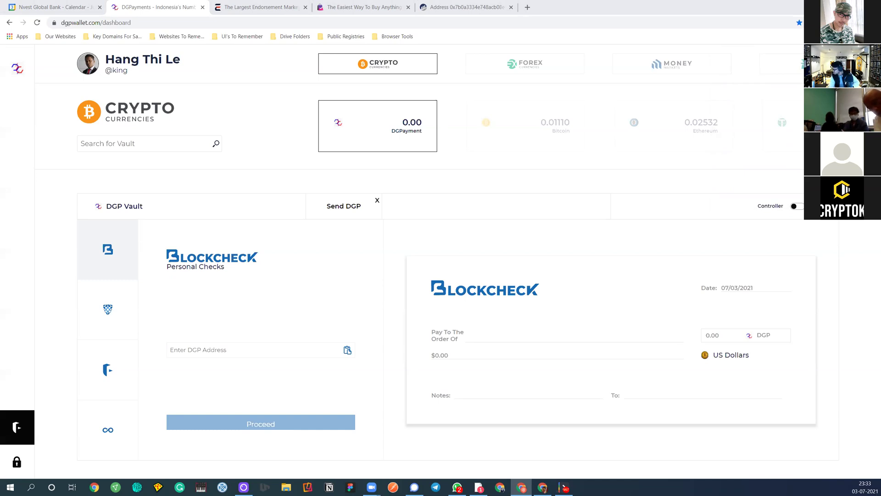
click(262, 350)
key(ctrl+v)
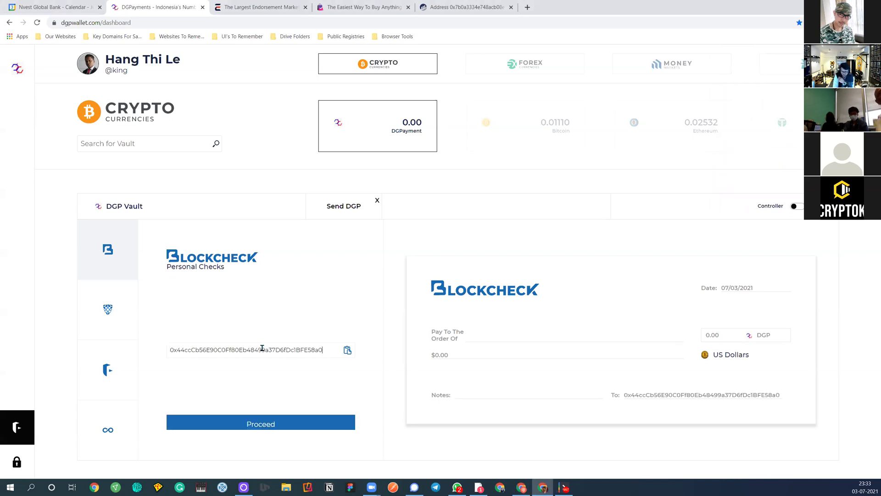
click(258, 421)
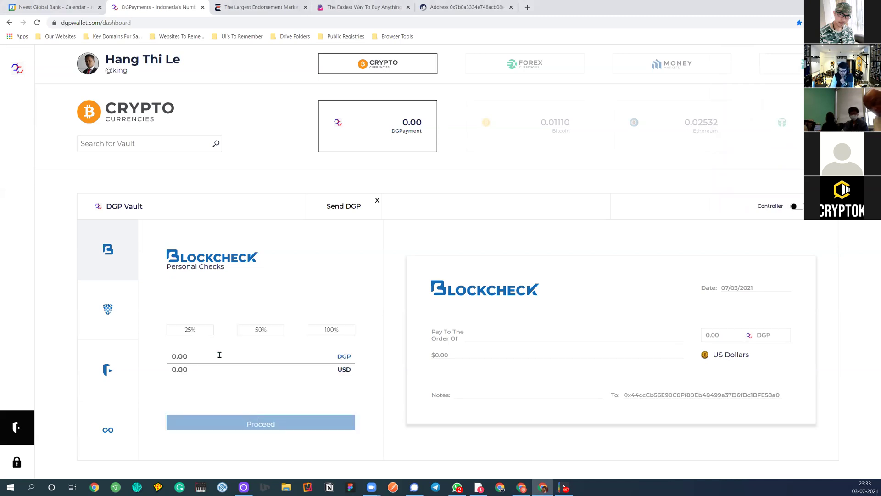
click(231, 353)
text(50)
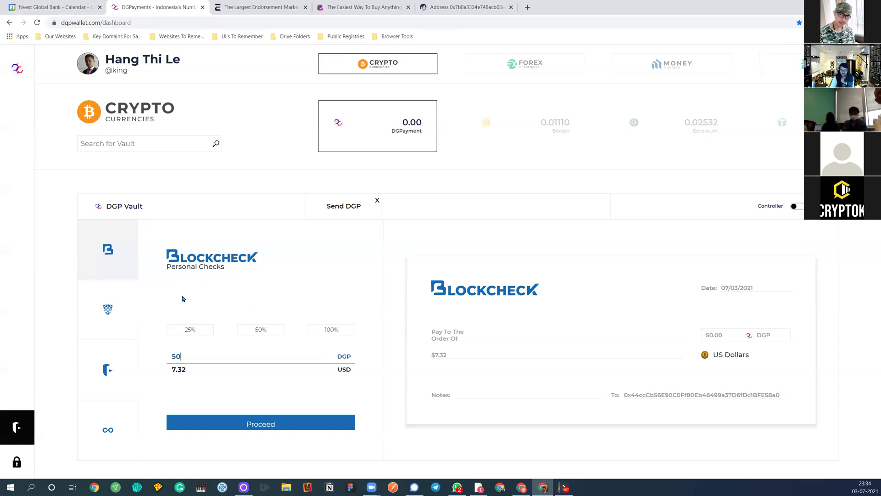
Leave the check and choose Connect with DG Payments as the sending app
click(122, 313)
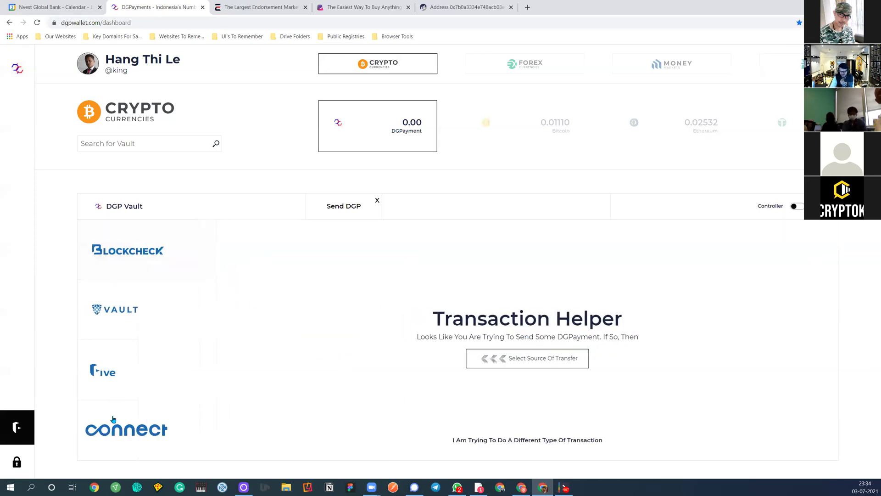
click(106, 252)
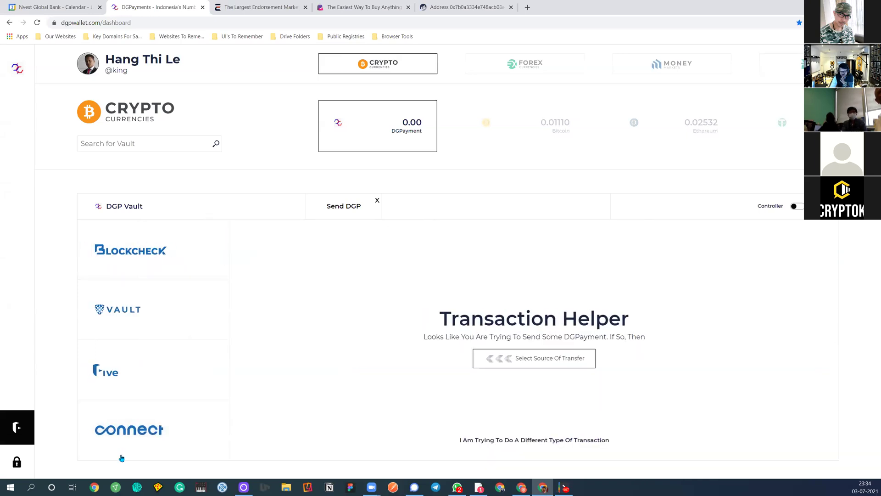
click(117, 432)
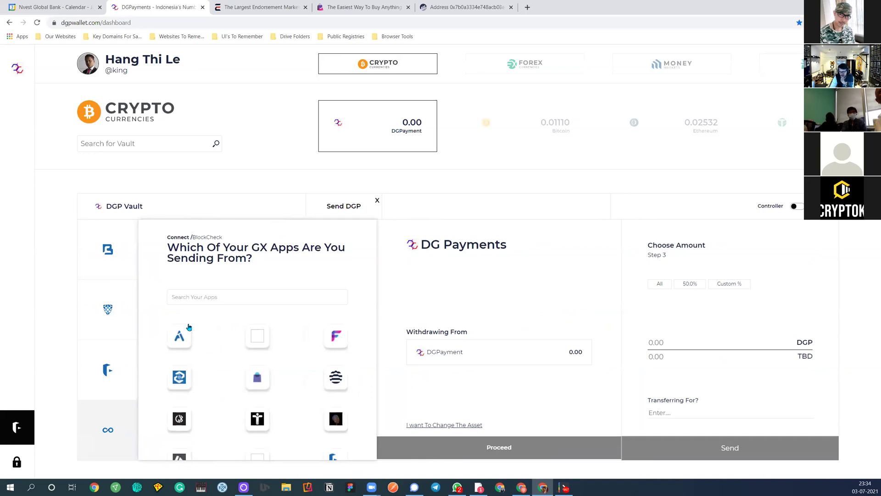
click(204, 299)
text(dg)
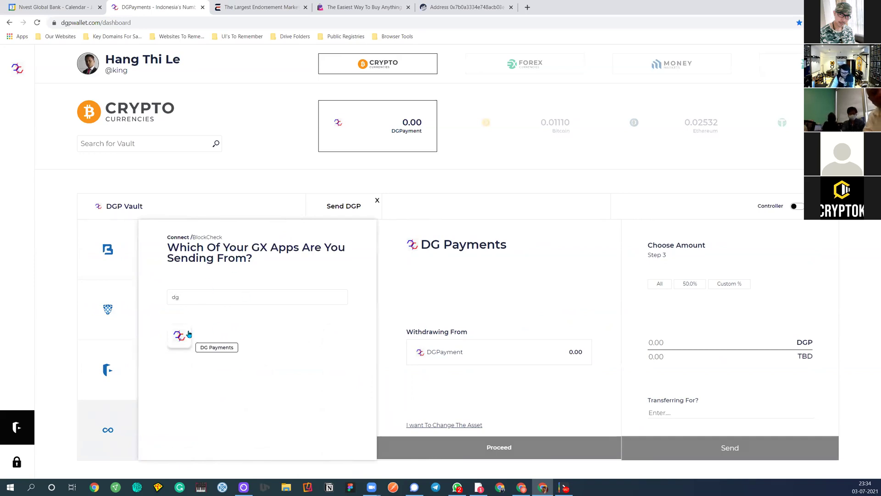
click(188, 334)
click(271, 341)
Enter and correct the recipient's e-mail, then submit it for lookup, getting User Not found
click(225, 361)
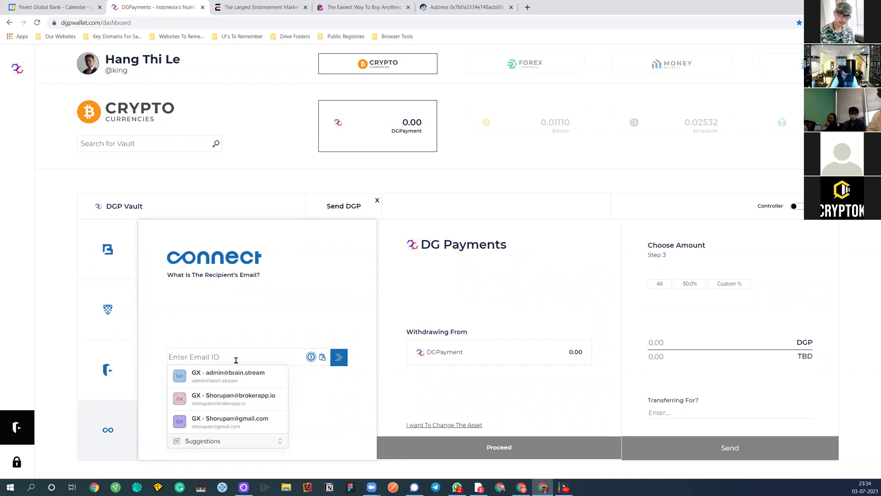
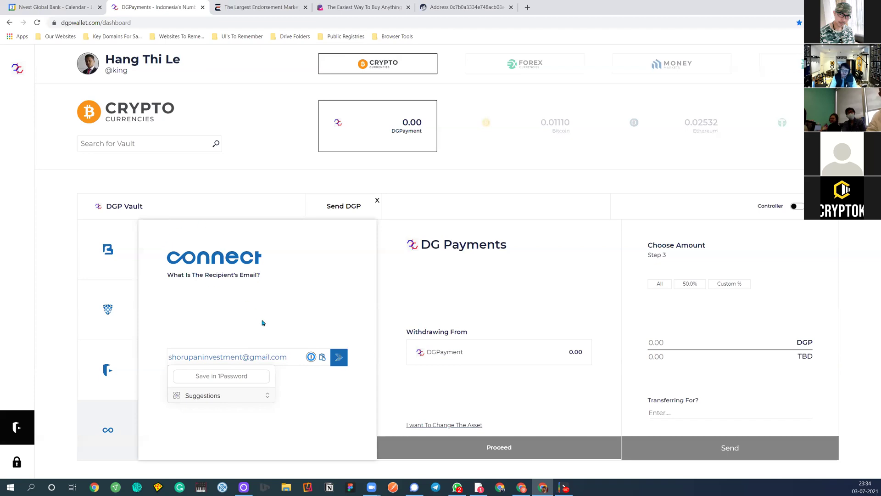
click(341, 361)
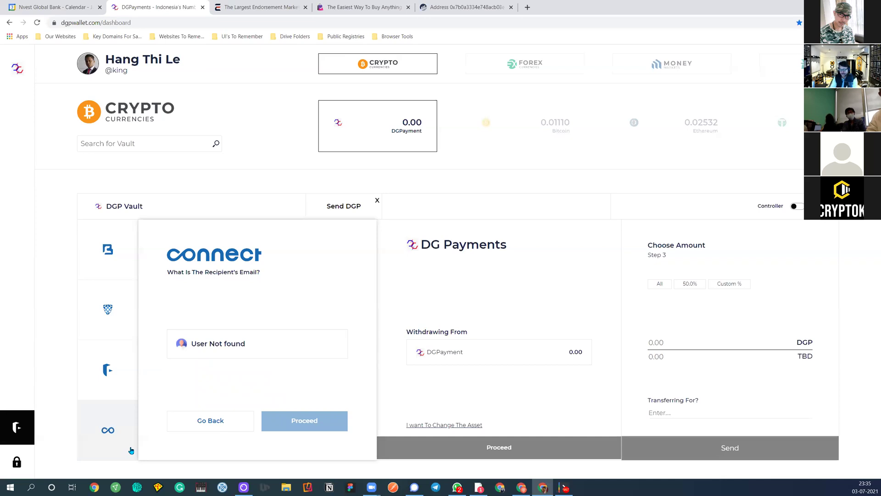
Go back to Connect, retype the recipient's e-mail, submit it and proceed with the found account
click(200, 421)
click(211, 352)
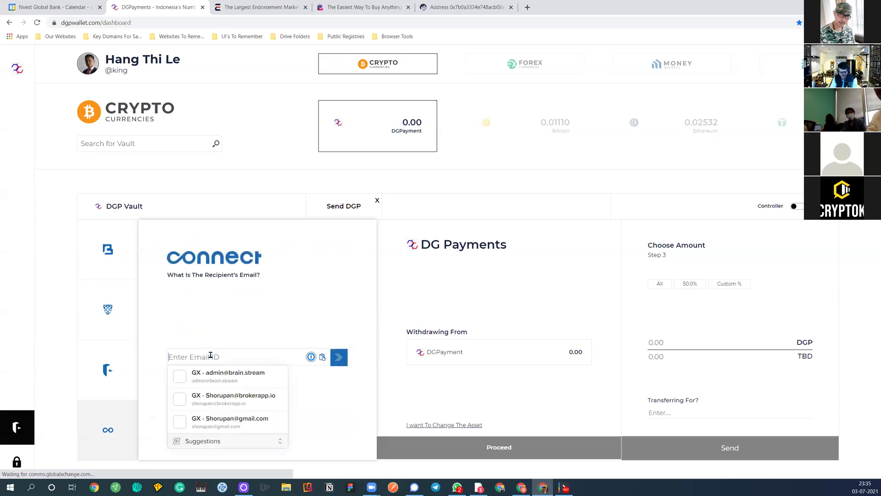
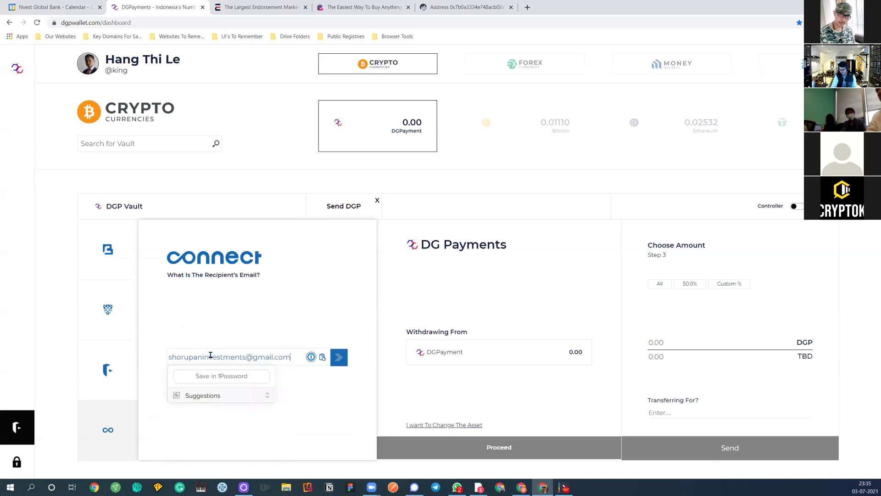
click(341, 359)
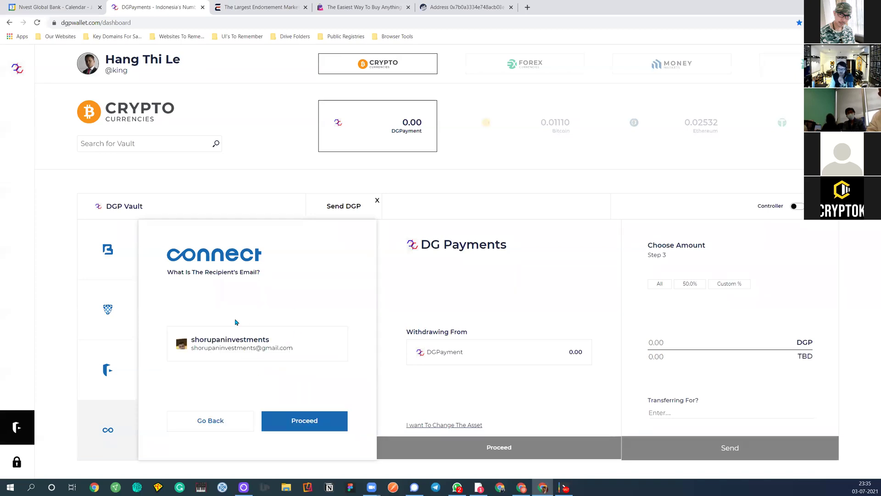
click(312, 421)
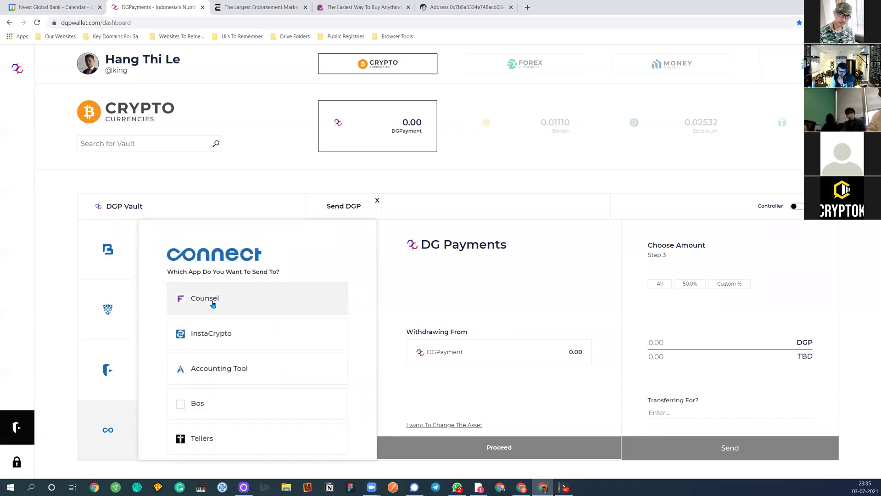
Pick DG Payments from the app list as the receiving app
scroll(211, 341, down, 5)
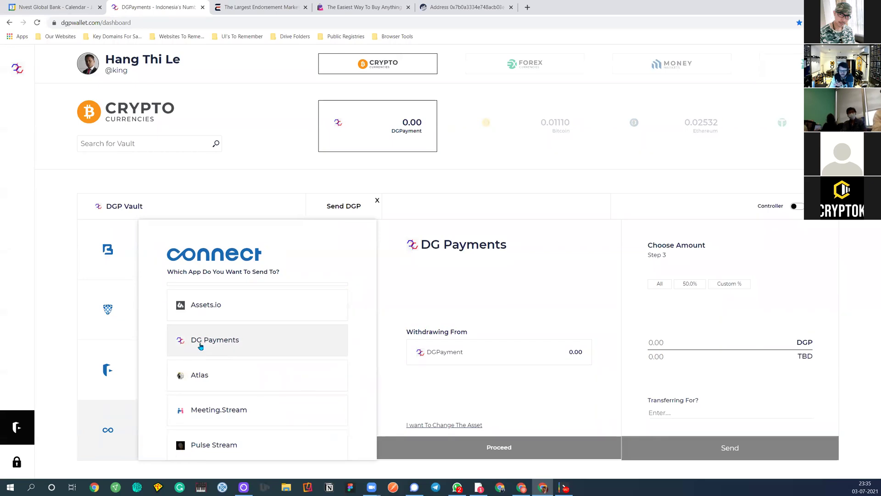
scroll(207, 387, up, 4)
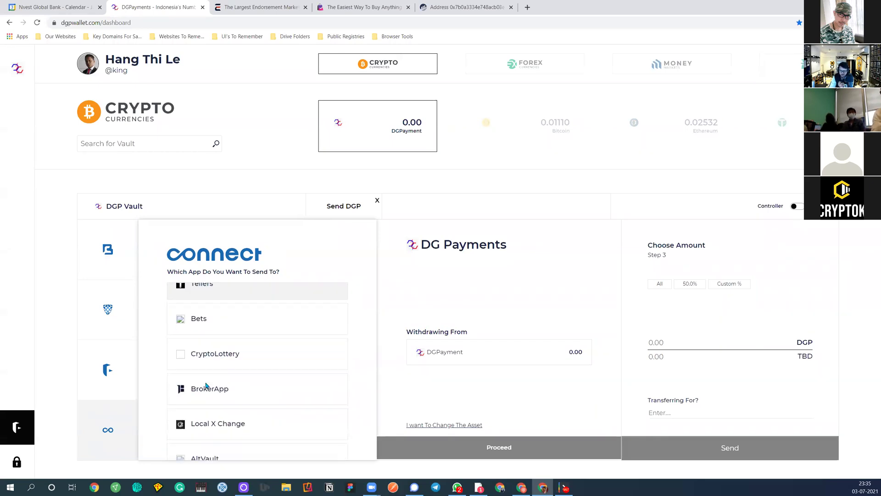
scroll(207, 386, down, 2)
scroll(206, 386, down, 3)
click(202, 340)
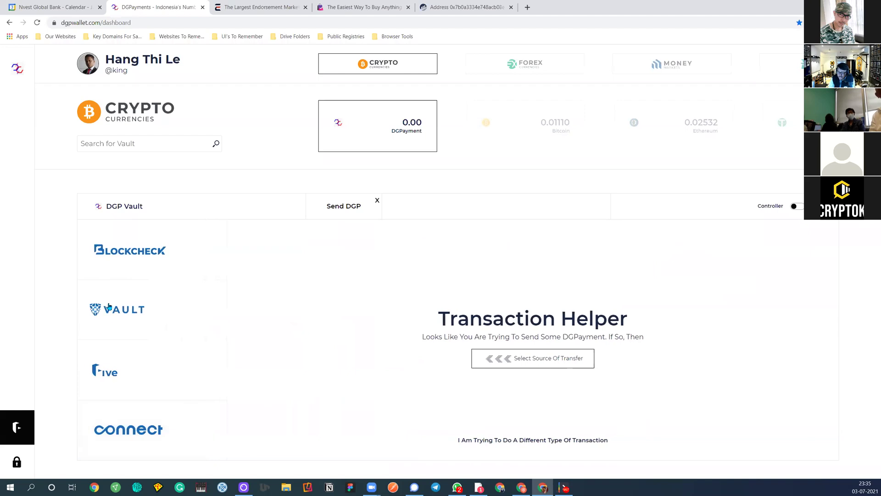
Start a Vault transfer with InstaCrypto as the destination app, then open the sending-from app picker
click(114, 321)
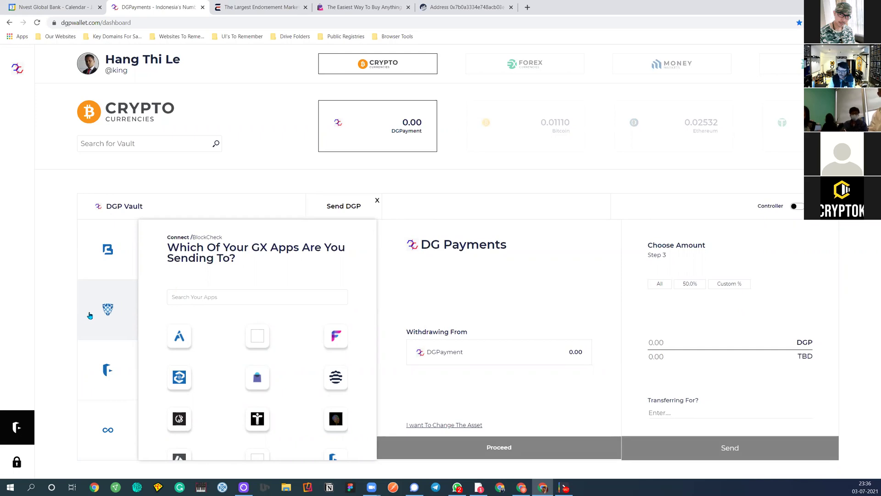
click(107, 370)
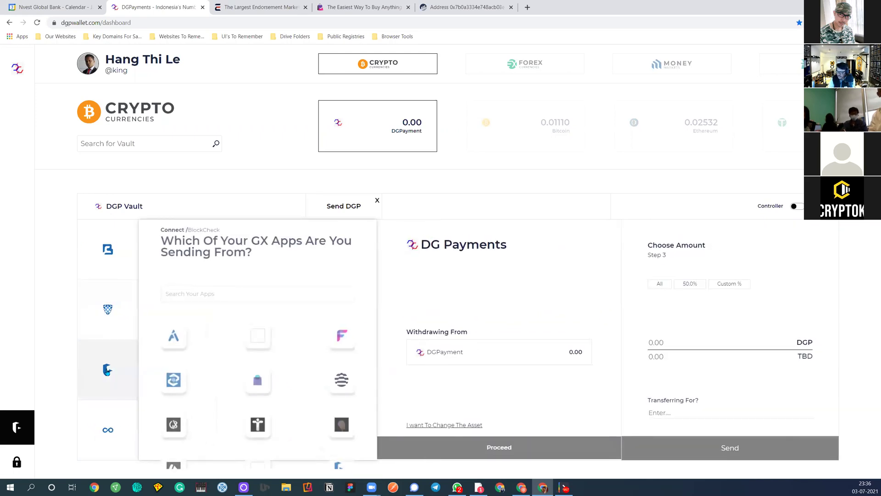
click(109, 327)
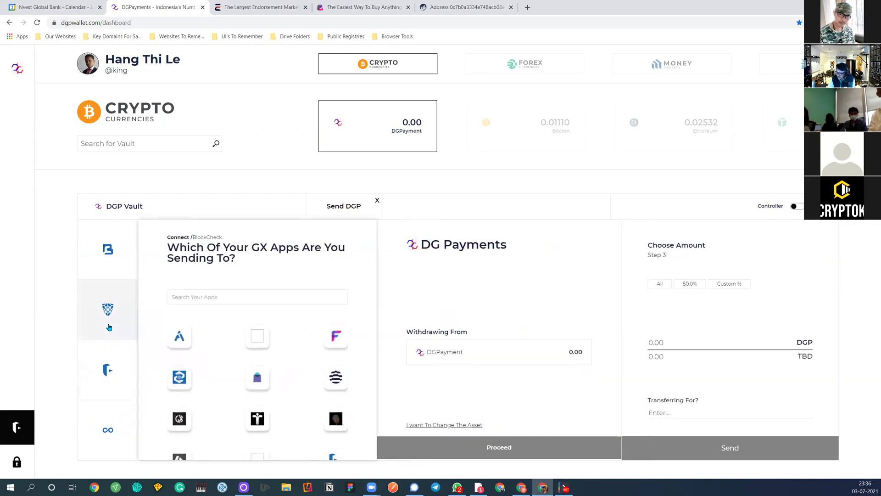
click(100, 357)
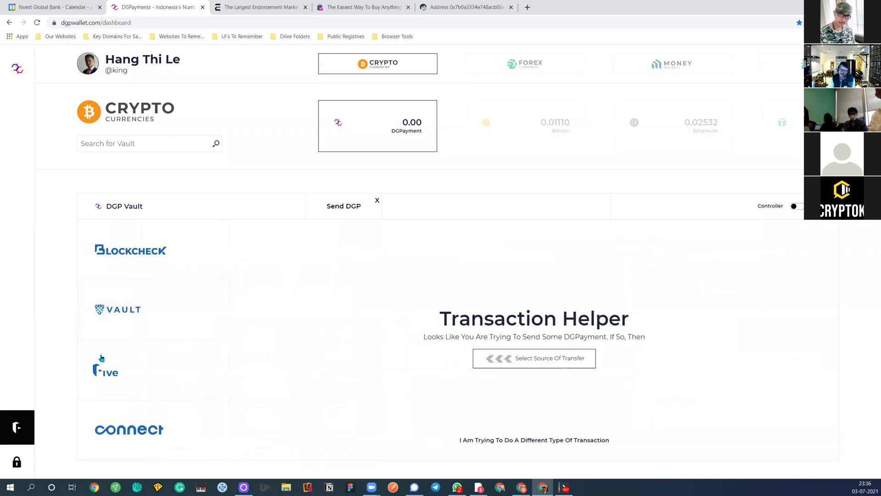
click(131, 317)
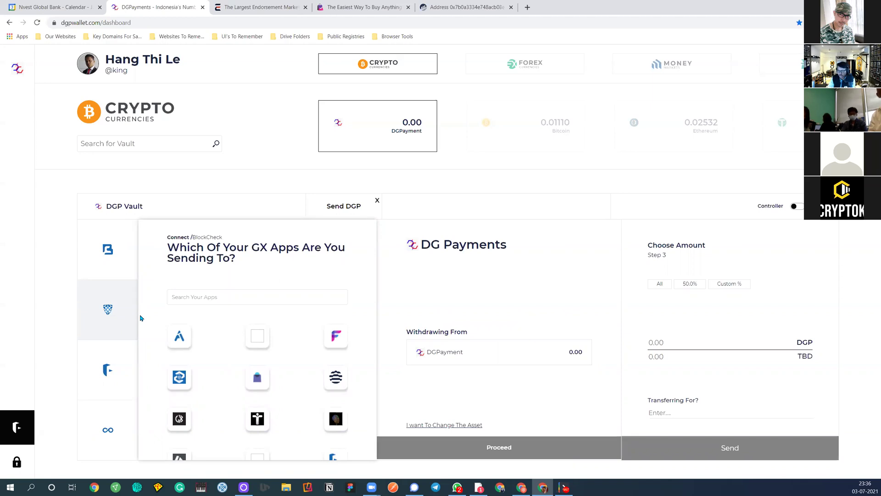
click(180, 375)
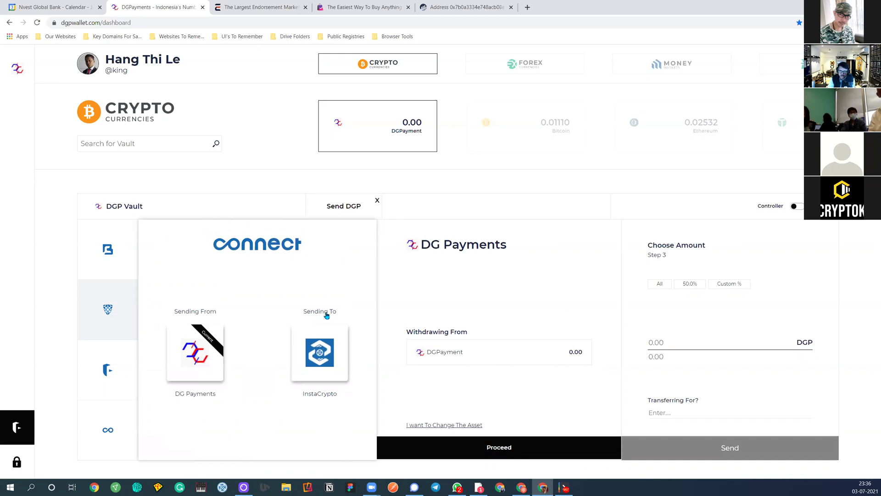
click(121, 369)
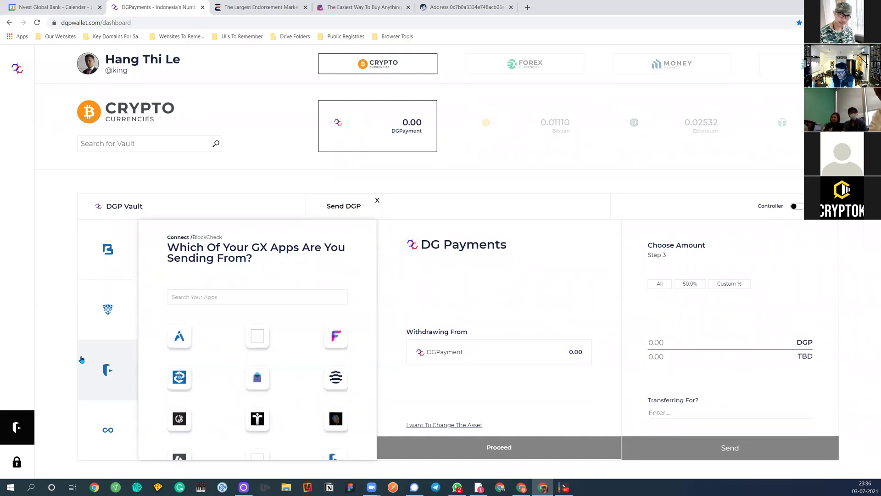
Browse the Streamlined Blockcheck checkbook of verified destinations, then return to the dashboard home
click(103, 252)
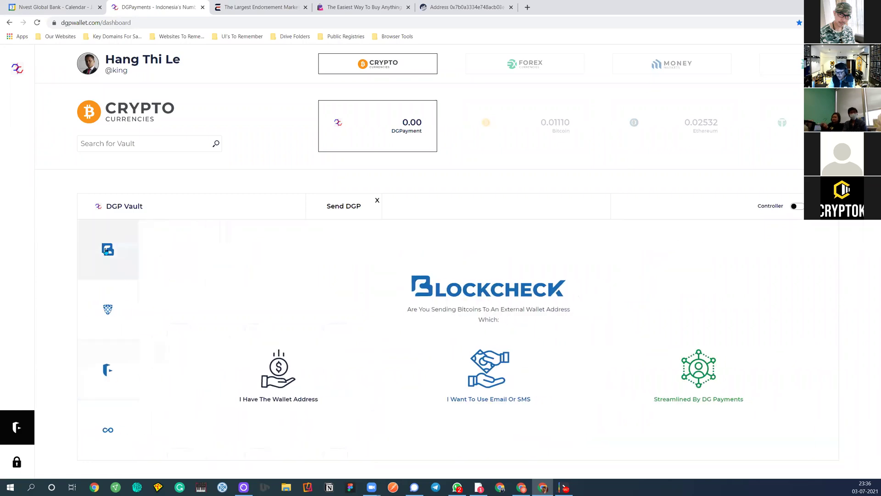
click(706, 375)
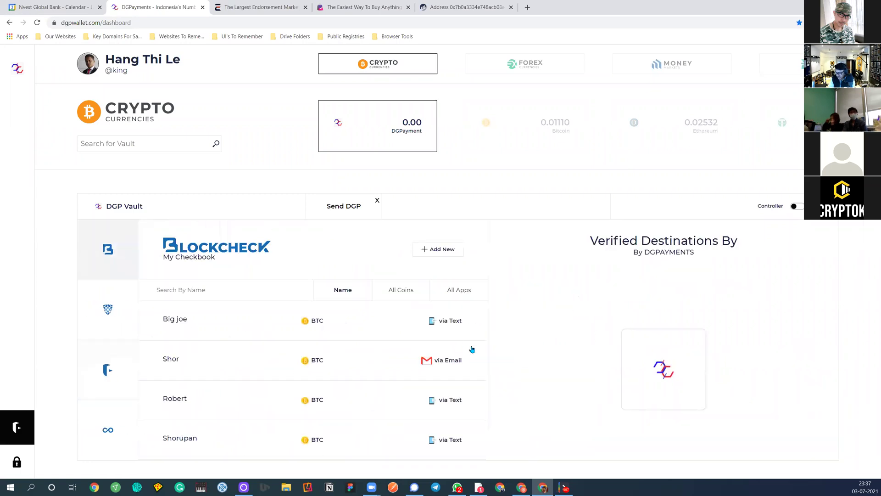
scroll(266, 329, down, 10)
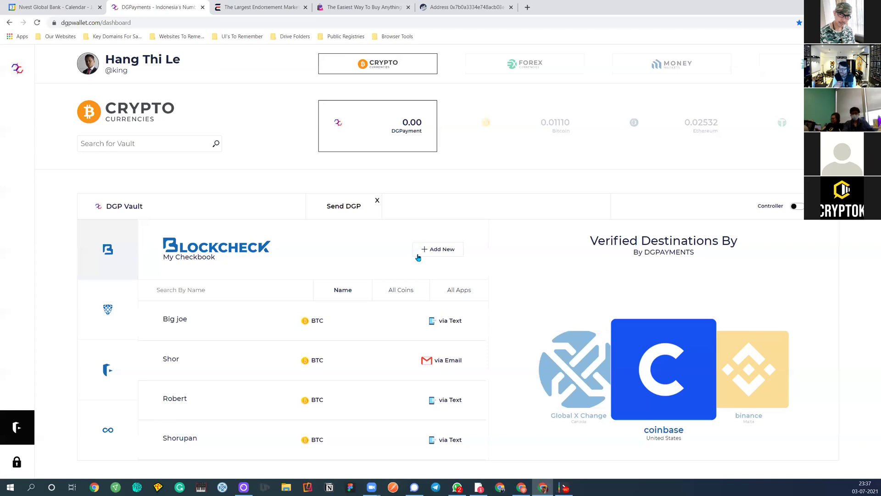
click(17, 71)
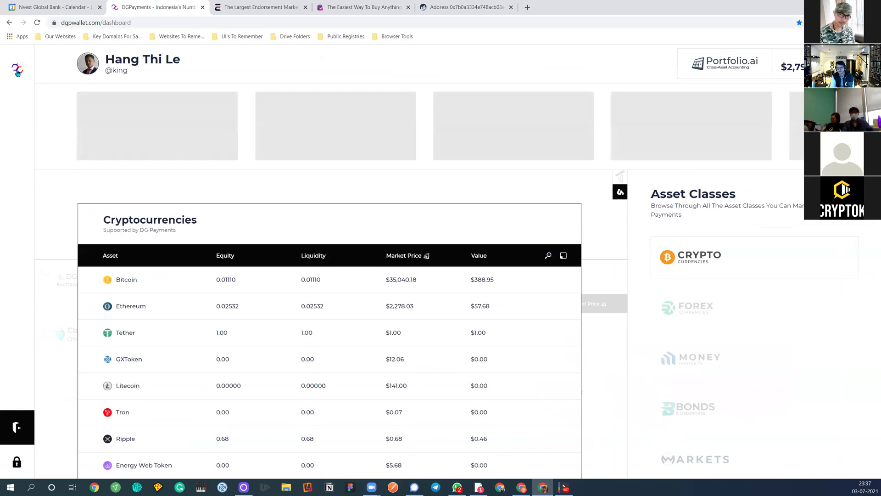
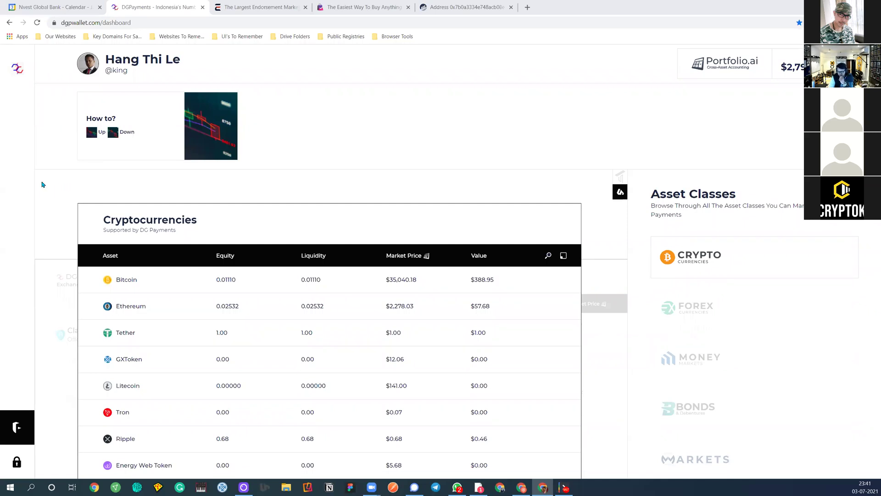
Open the DG Payments side panel and its menu of support, contacts, meeting and profile options
click(17, 69)
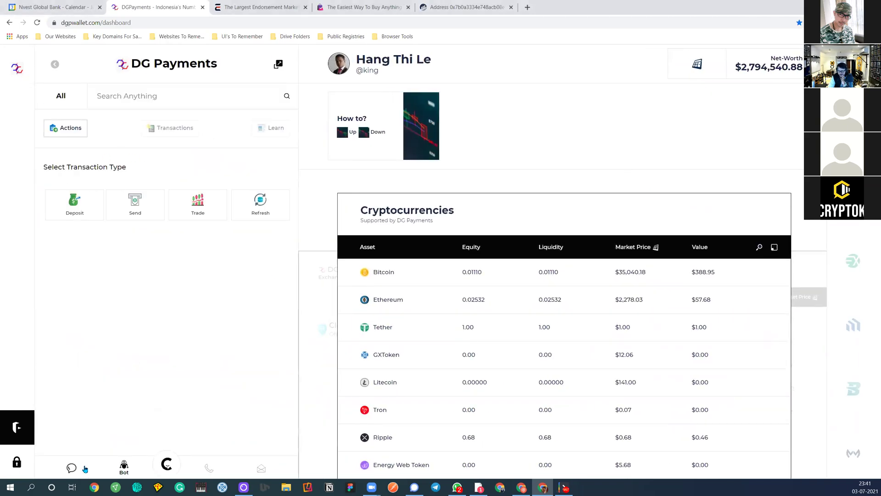
click(167, 464)
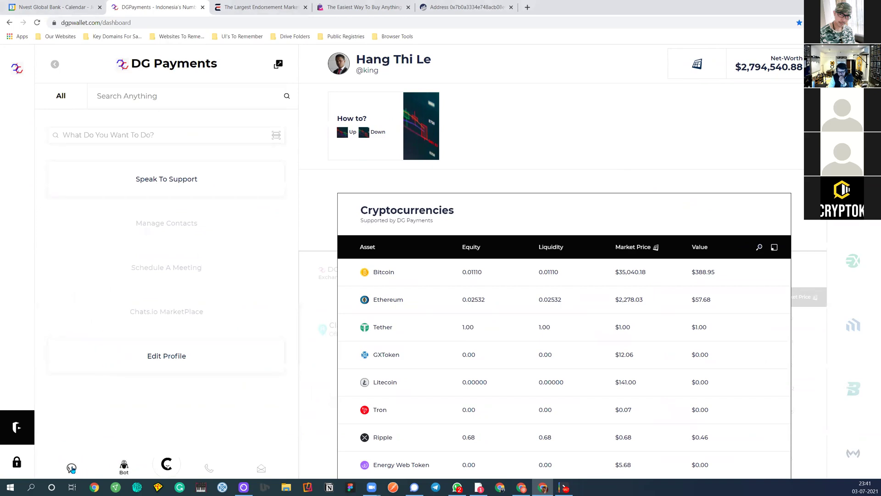
List recent chats and contacts, then open a blank conversation with a recent contact
click(168, 467)
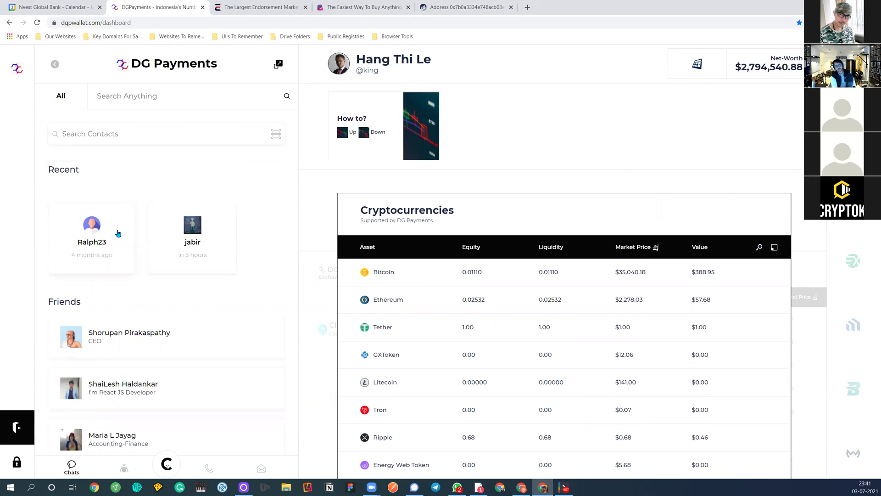
click(180, 227)
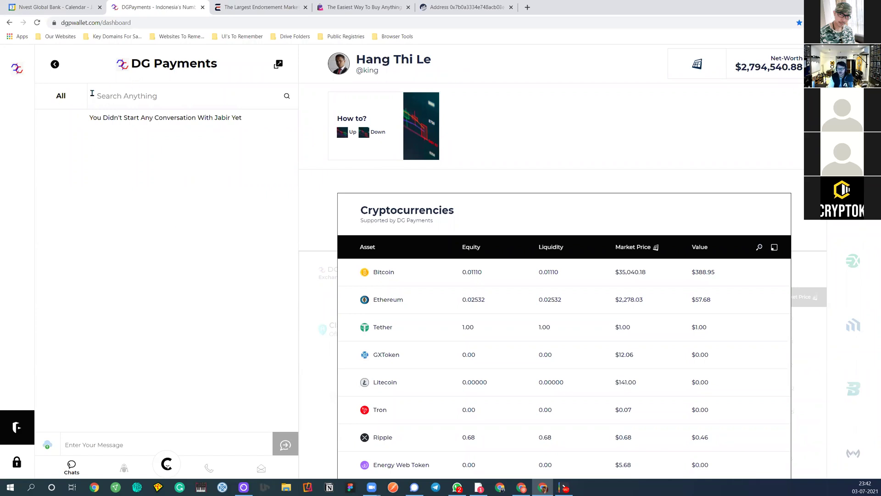
Close the chat and show the DG Payments channel in Learn, with Ix publication and DGPayment Publication
click(18, 75)
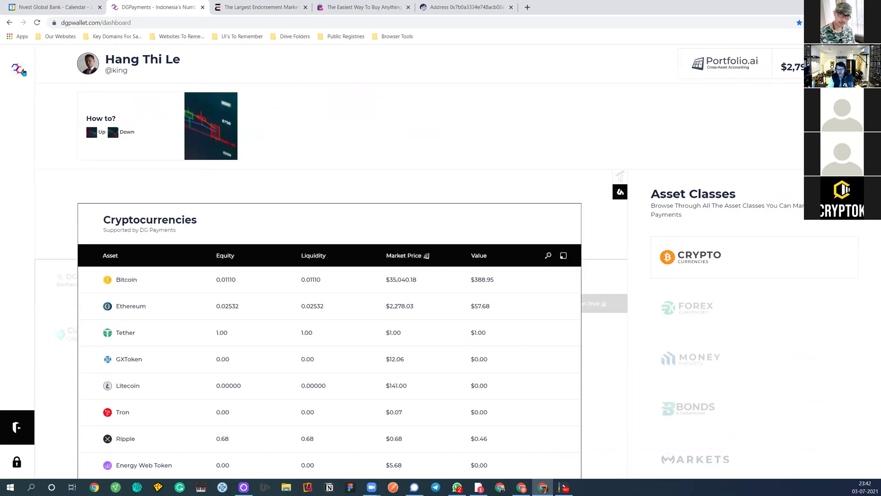
click(17, 73)
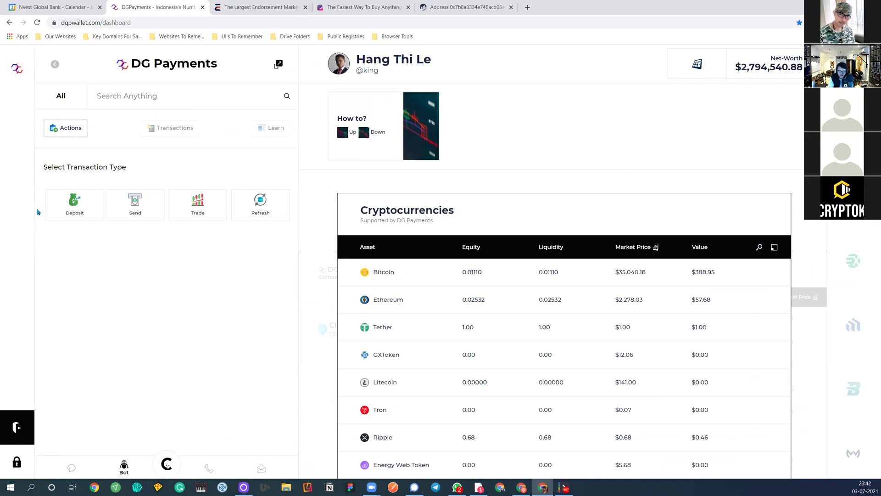
click(267, 129)
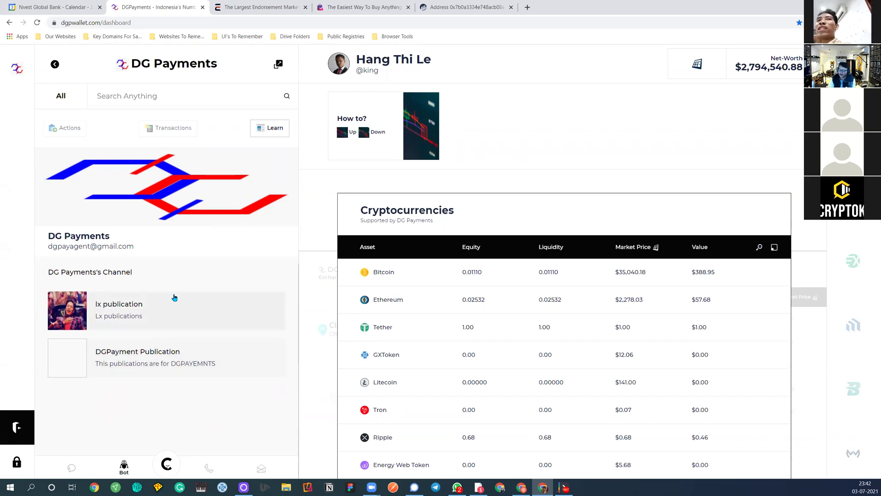
Close the empty Chrome New Tab with Ctrl+W to get back to the DG Payments channel page
click(527, 8)
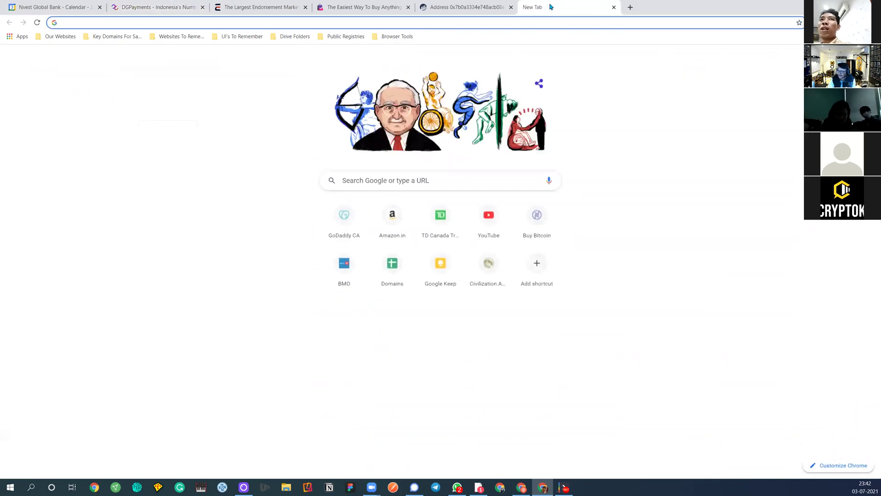
key(ctrl+w)
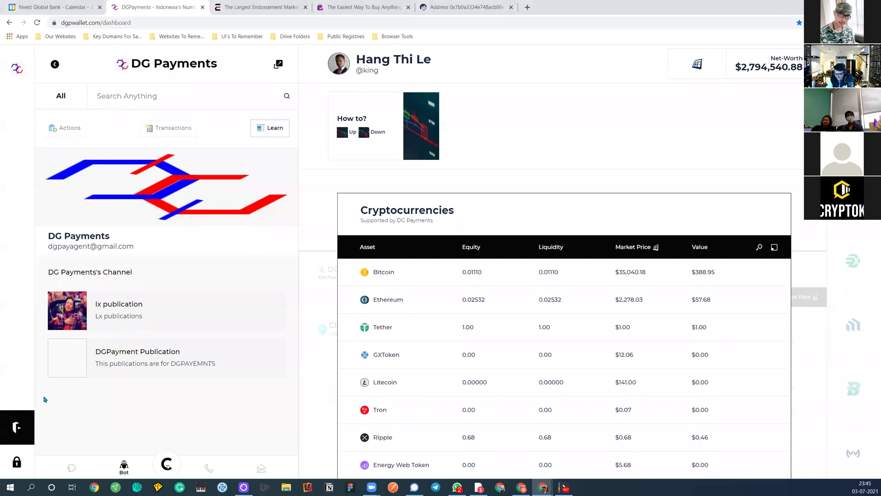
Collapse the channel panel, glance at account Settings, and close it to reveal the How to? card
click(17, 70)
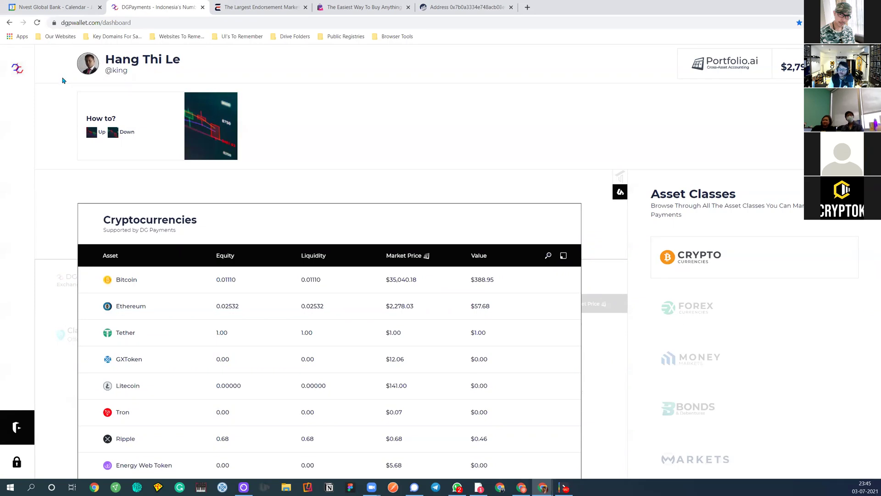
click(85, 70)
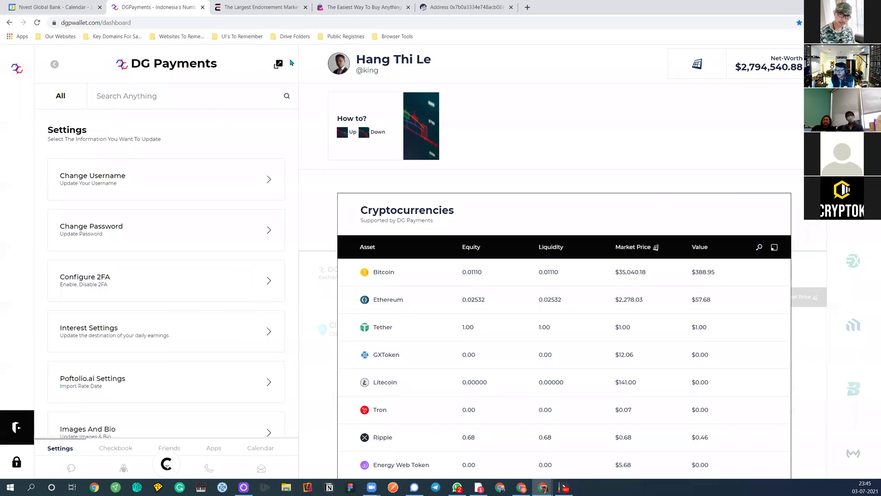
click(20, 70)
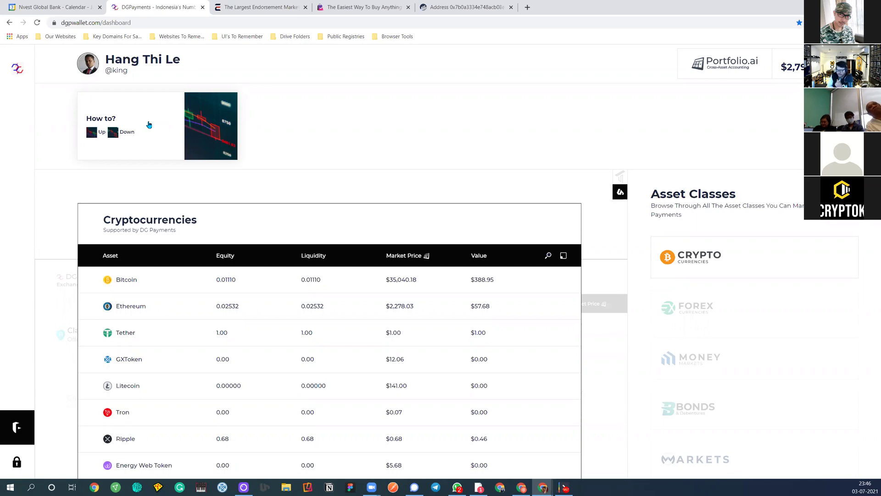
Display the Markets Investment Products table, then switch back to the cryptocurrency holdings
click(685, 464)
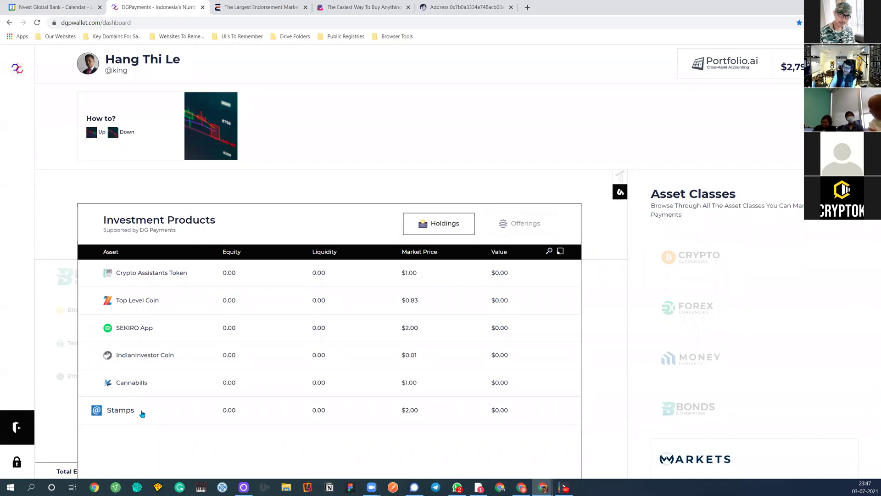
click(698, 251)
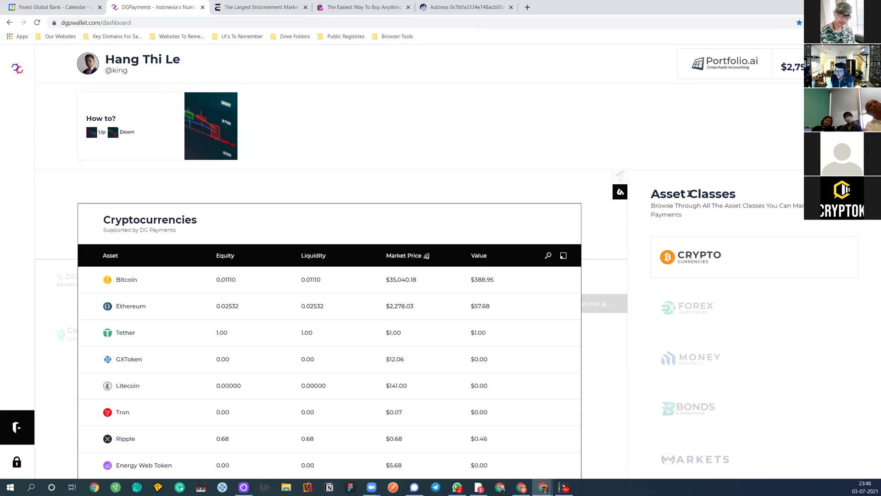
Highlight the Asset Classes heading beside the Bitcoin and Ethereum price table
drag(650, 194, 710, 194)
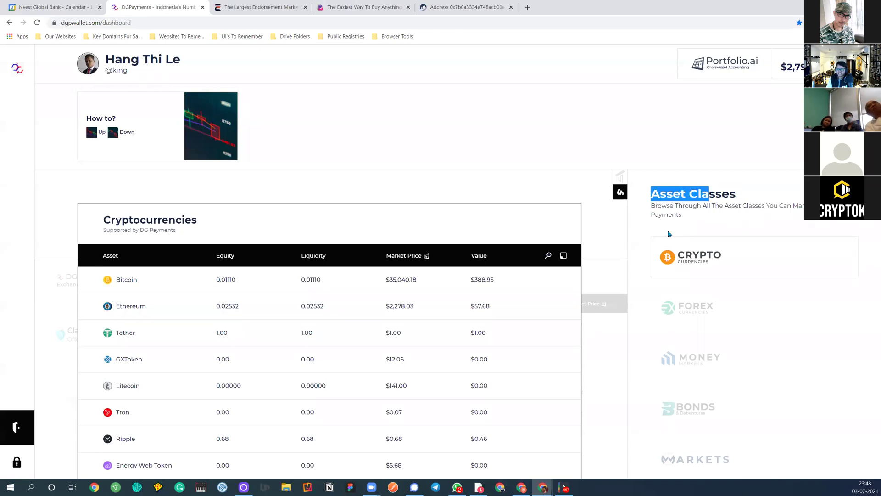